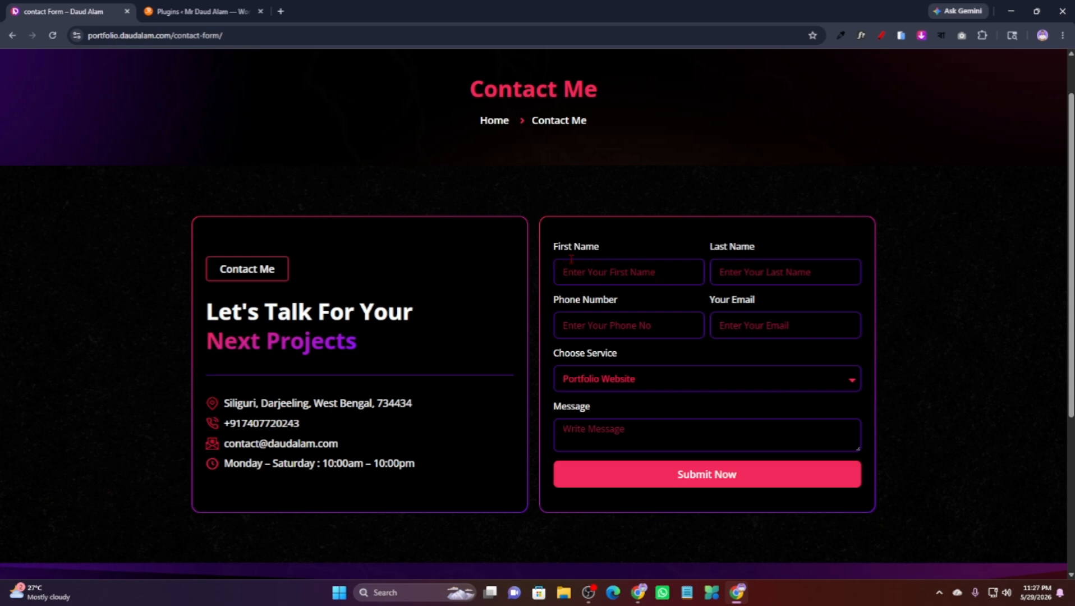
Try the reference form's name, phone, email, service (Portfolio Website) and message fields.
click(674, 273)
click(748, 266)
scroll(590, 326, down, 1)
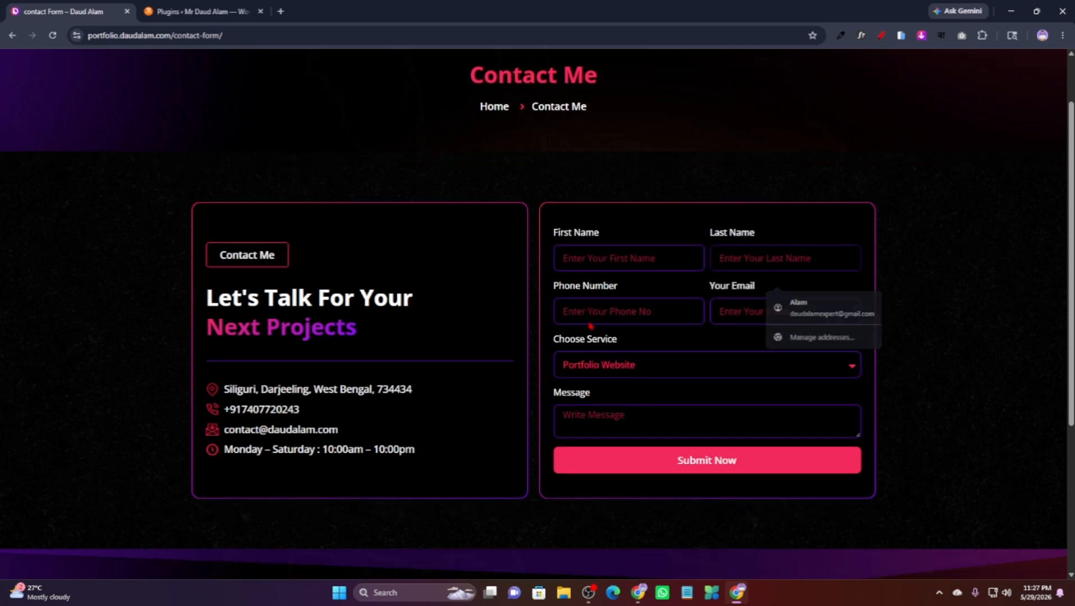
click(644, 269)
click(754, 271)
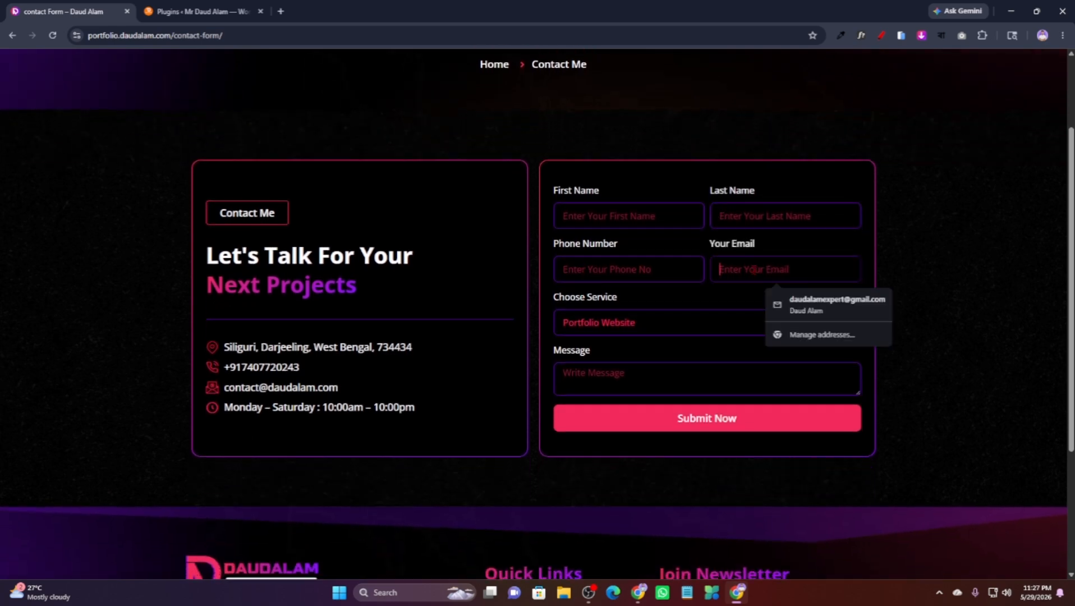
click(629, 324)
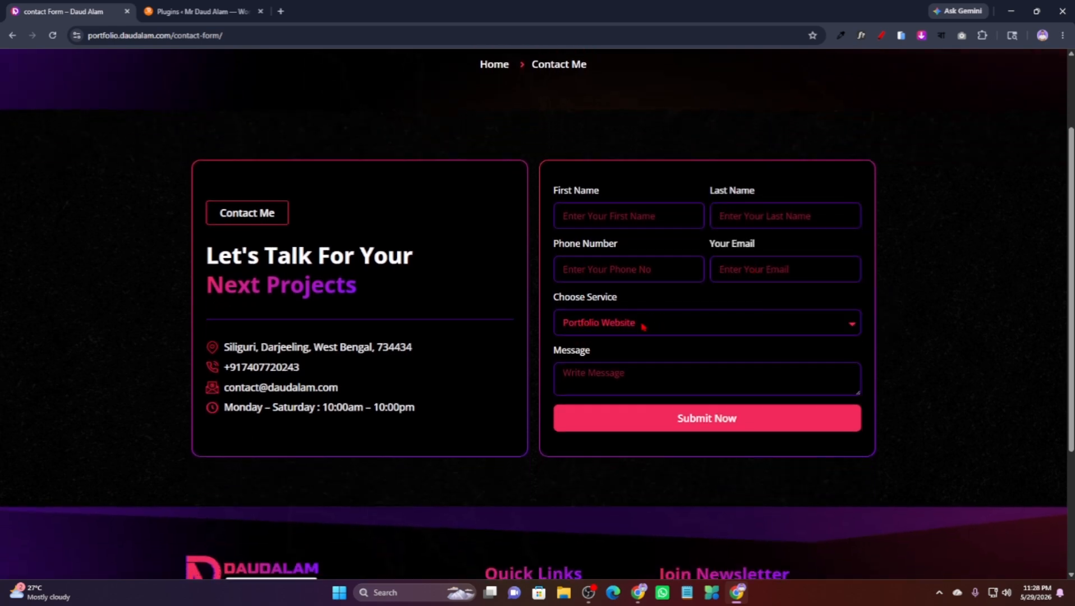
click(642, 325)
click(640, 326)
click(646, 375)
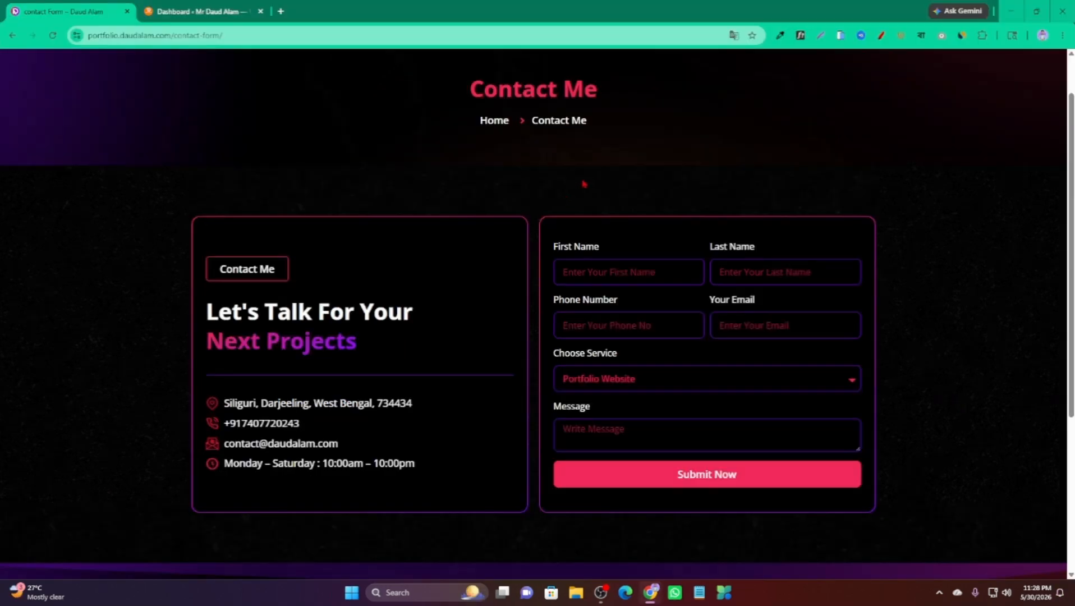
Switch to the WordPress dashboard and open the installed plugins list.
click(232, 6)
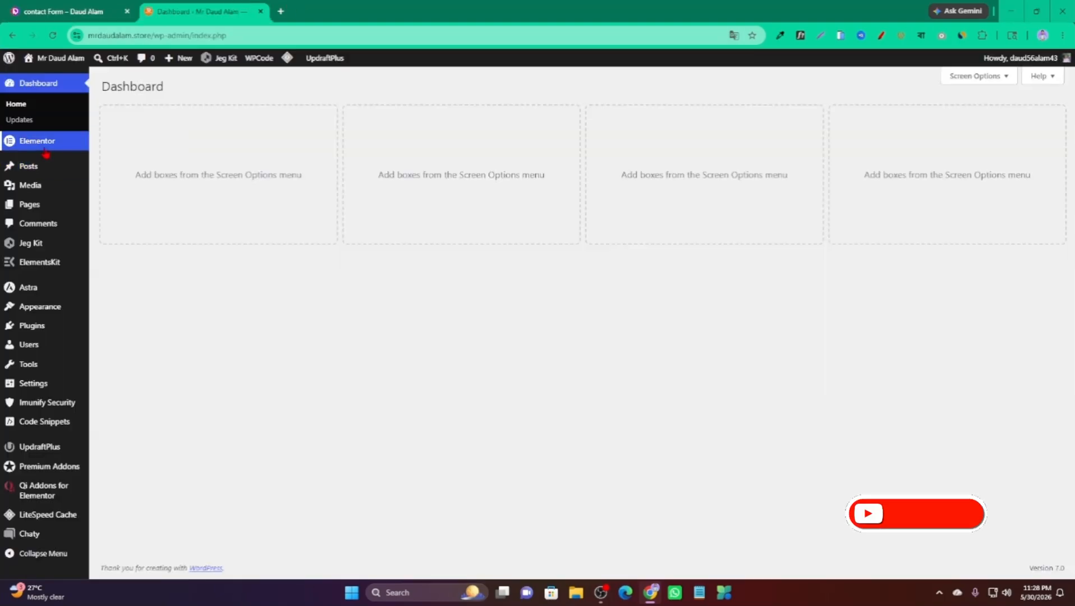
mouse_move(35, 194)
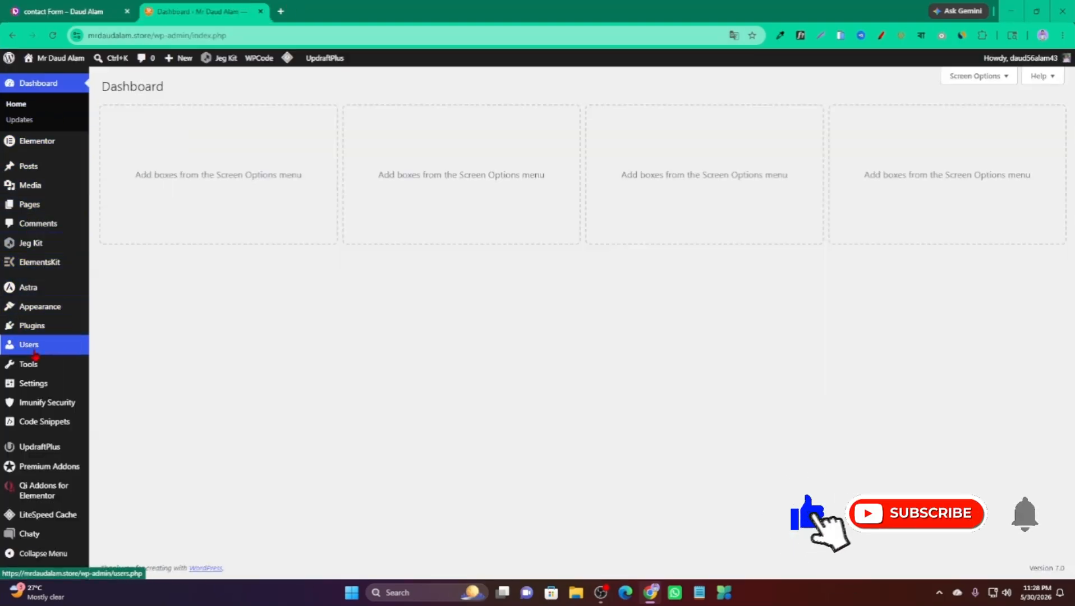
click(35, 331)
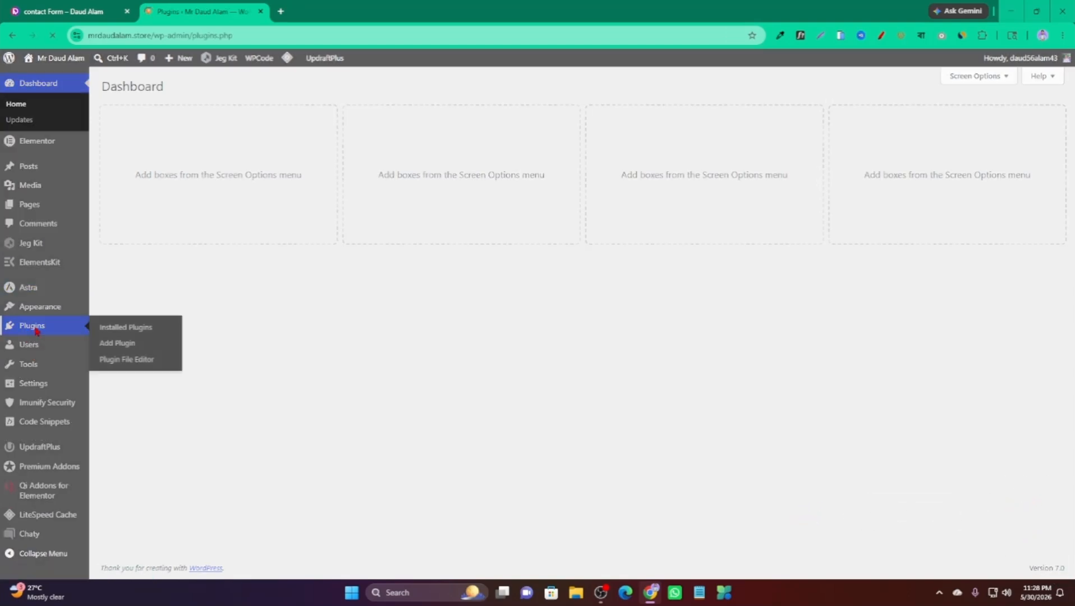
scroll(155, 264, down, 2)
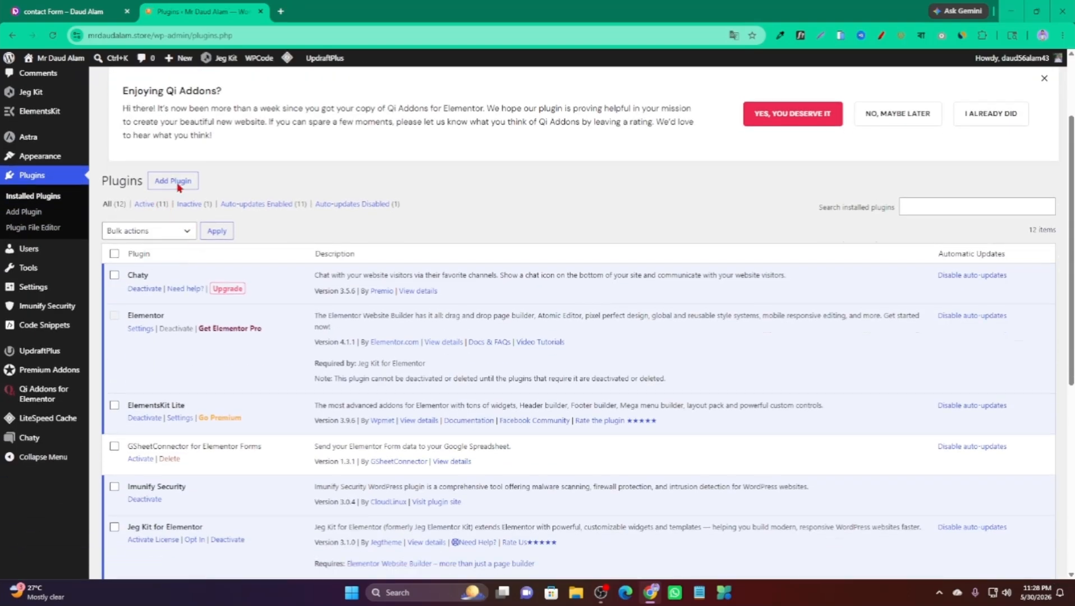
scroll(175, 119, up, 2)
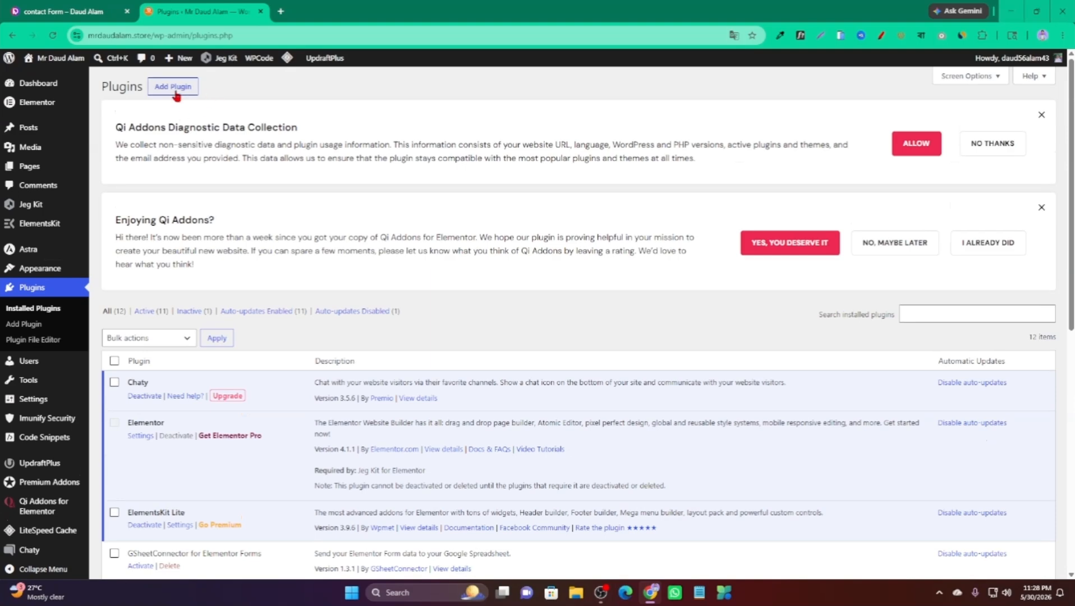
Go to Add Plugin and reveal the plugin zip upload panel.
click(181, 91)
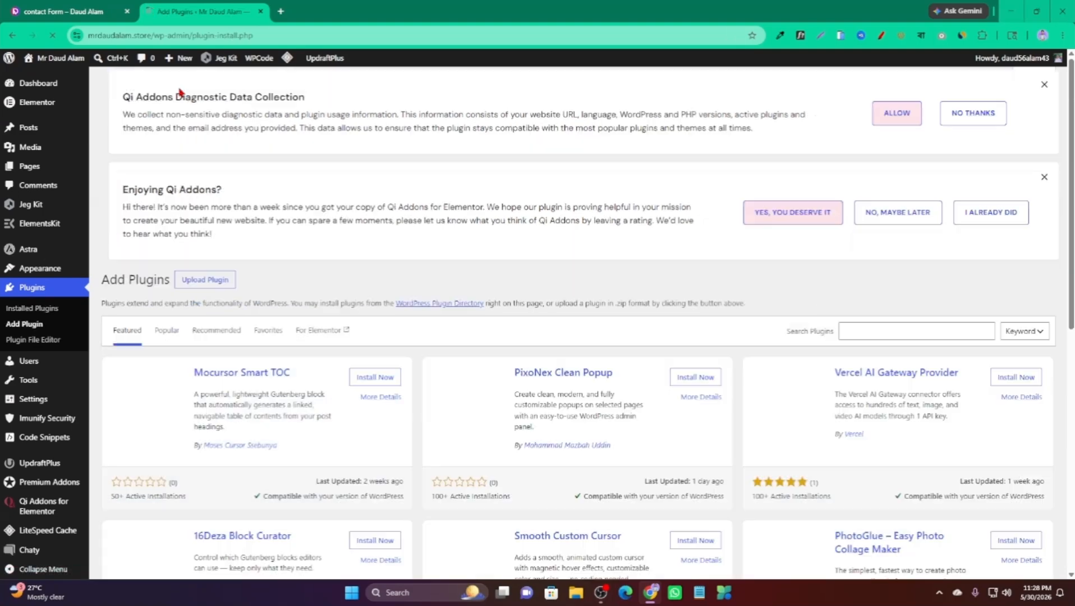
scroll(179, 146, down, 3)
scroll(197, 182, up, 3)
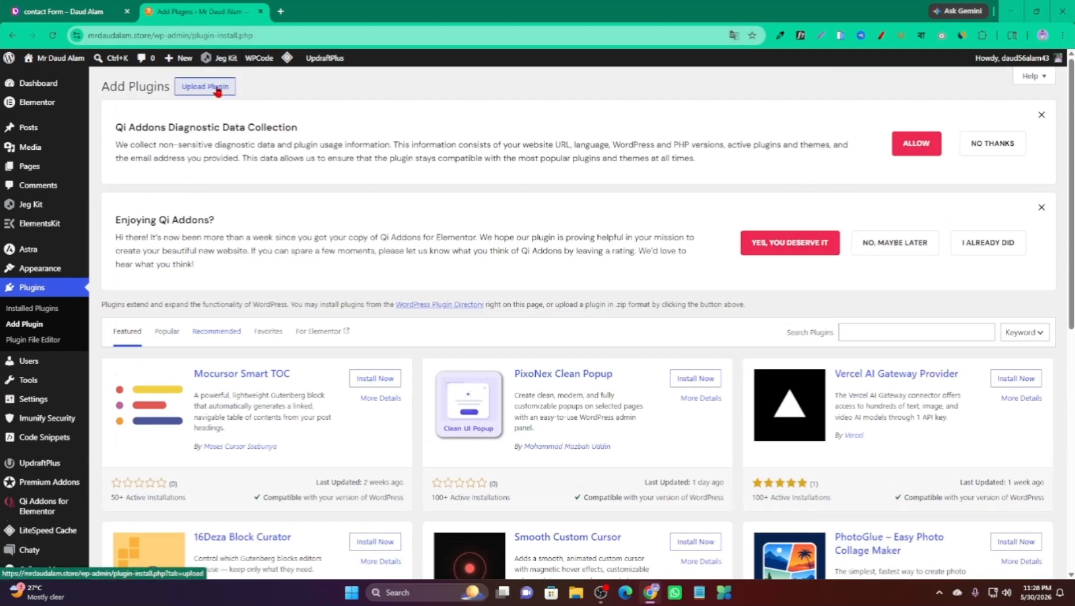
click(219, 90)
scroll(399, 332, down, 2)
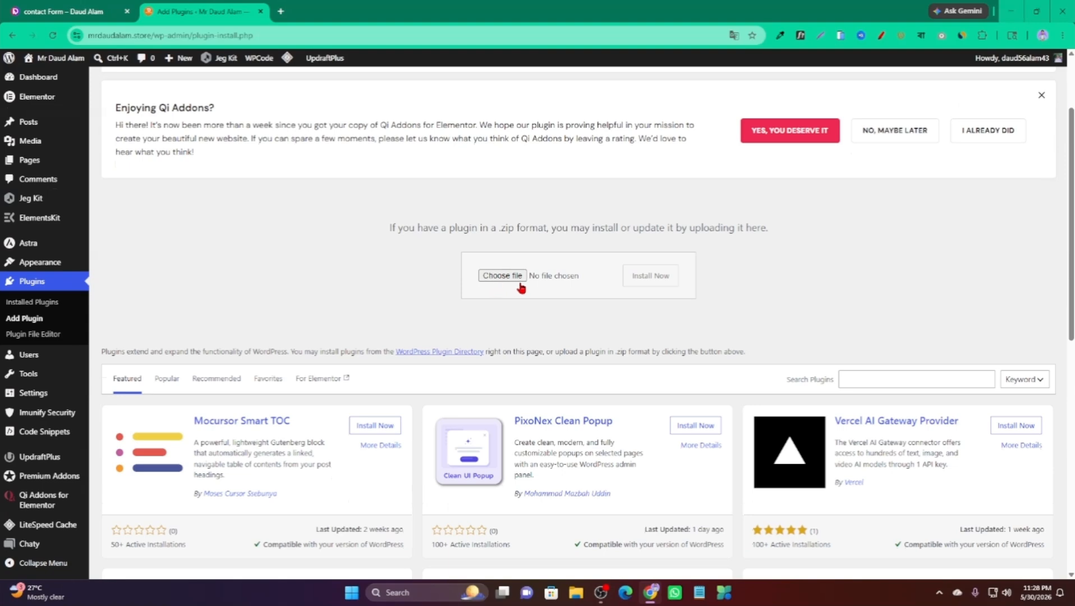
Choose elementor-pro.4.1.0 from Downloads as the plugin file to upload.
click(505, 278)
click(515, 278)
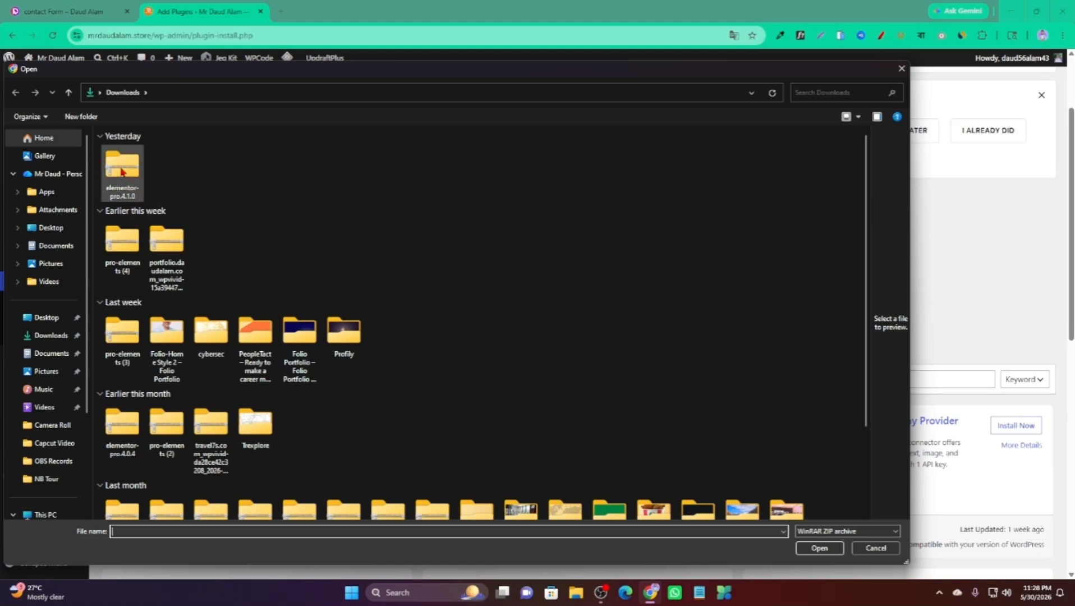
click(121, 169)
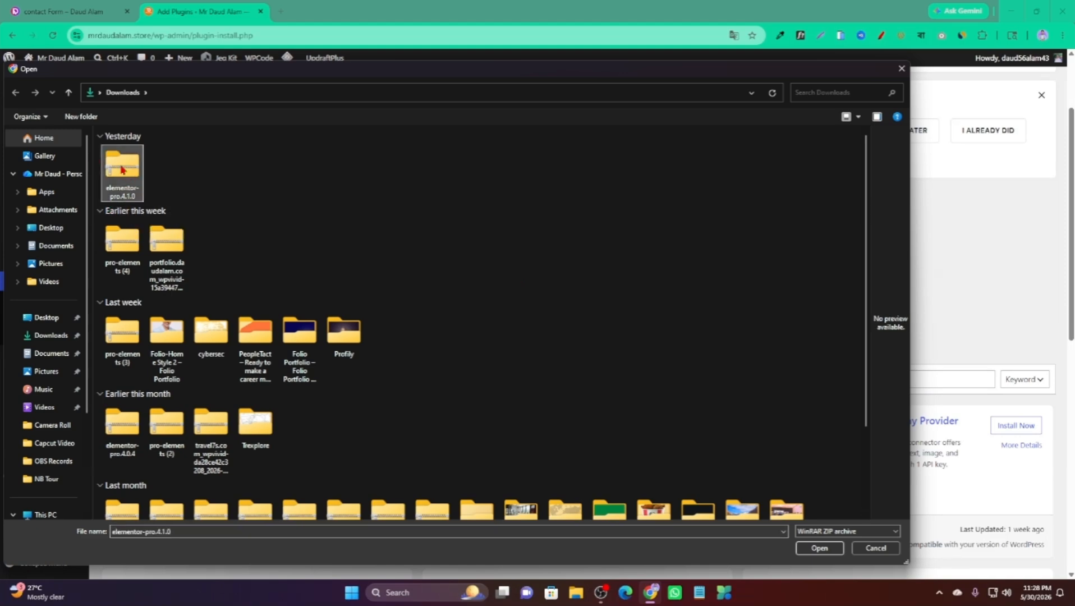
click(819, 548)
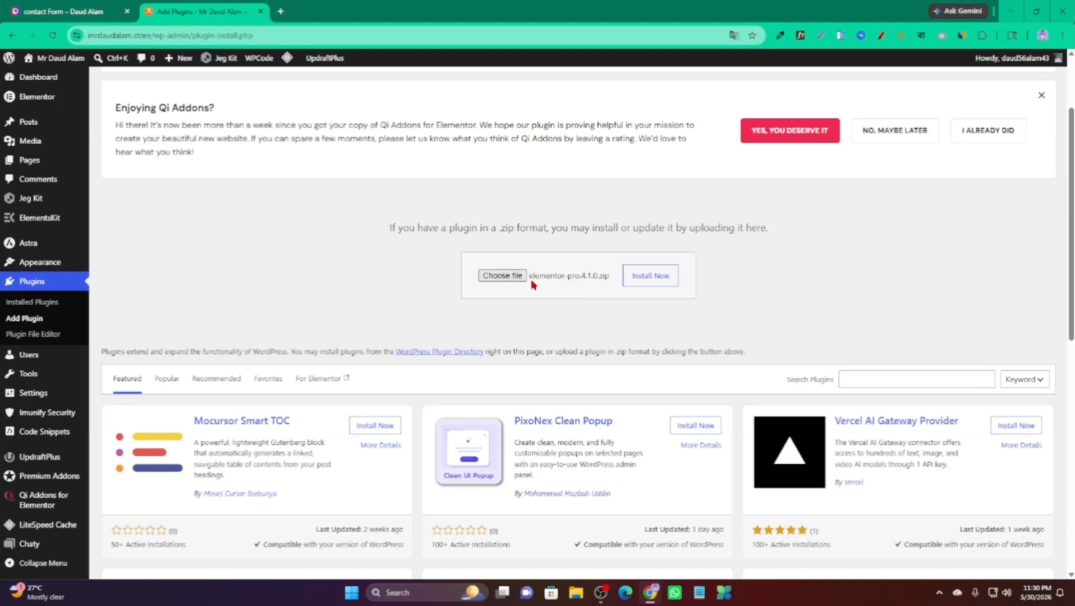
Install Elementor Pro 4.1.0 from the uploaded zip, activate it and review the plugin list.
click(652, 277)
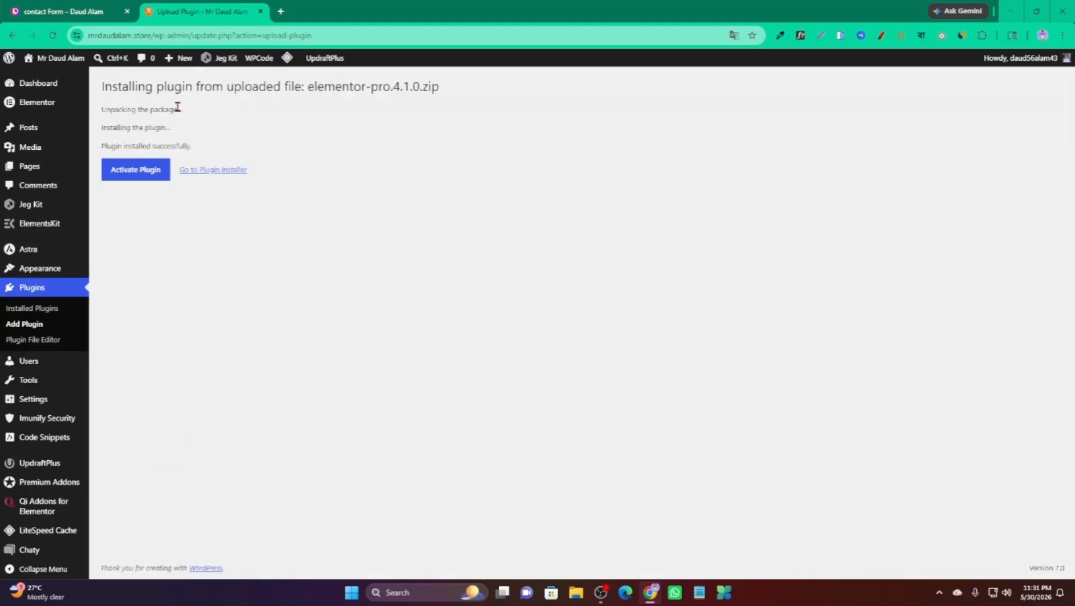
click(142, 176)
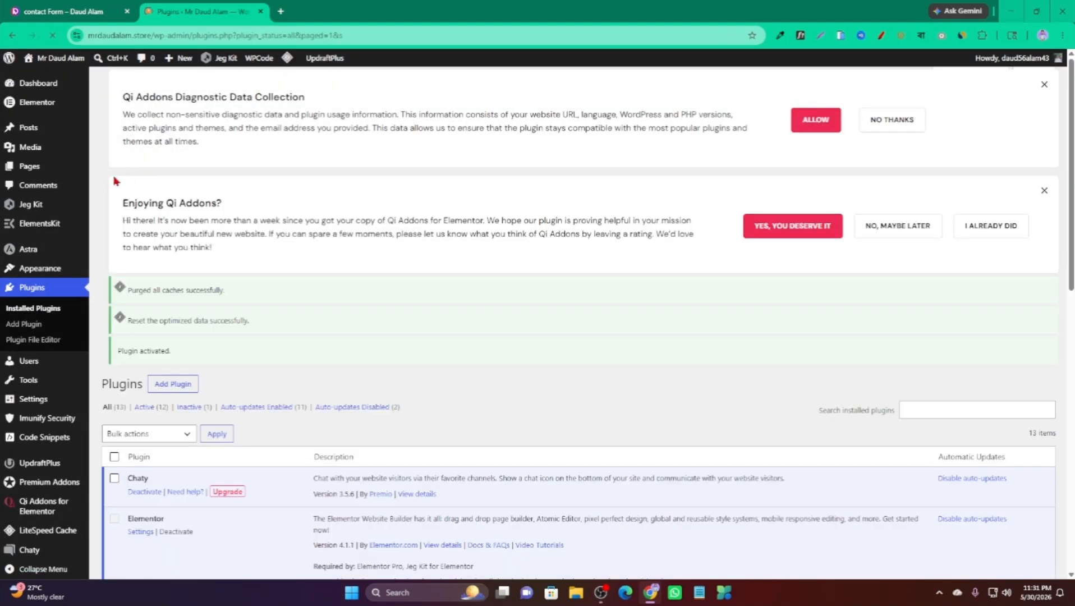
scroll(176, 199, down, 3)
scroll(181, 428, down, 2)
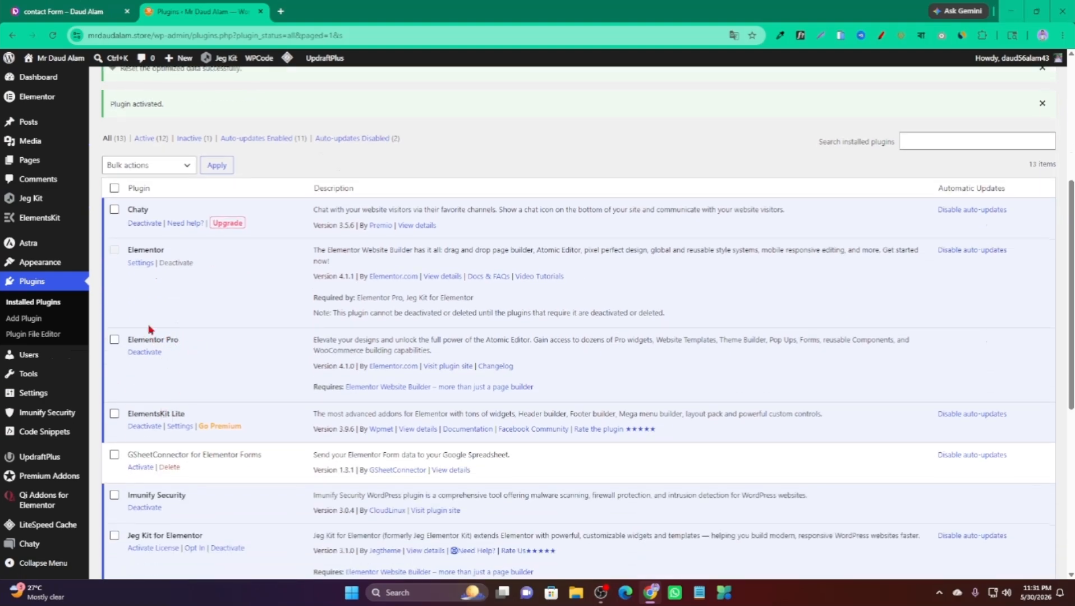
mouse_move(35, 165)
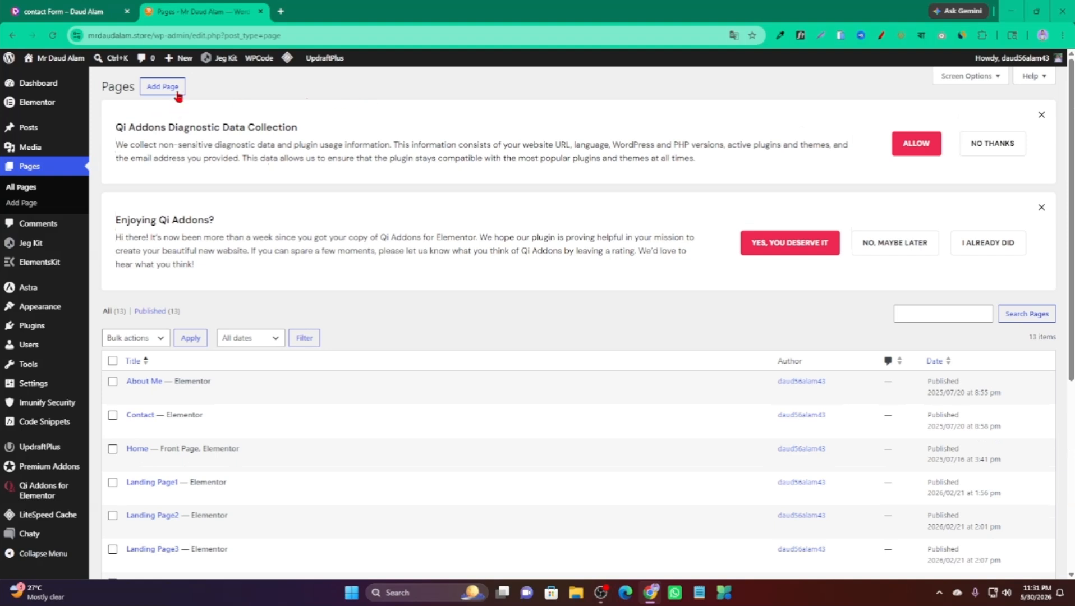
Create a page titled 'Contact Us', publish it, and open it with Elementor.
click(165, 88)
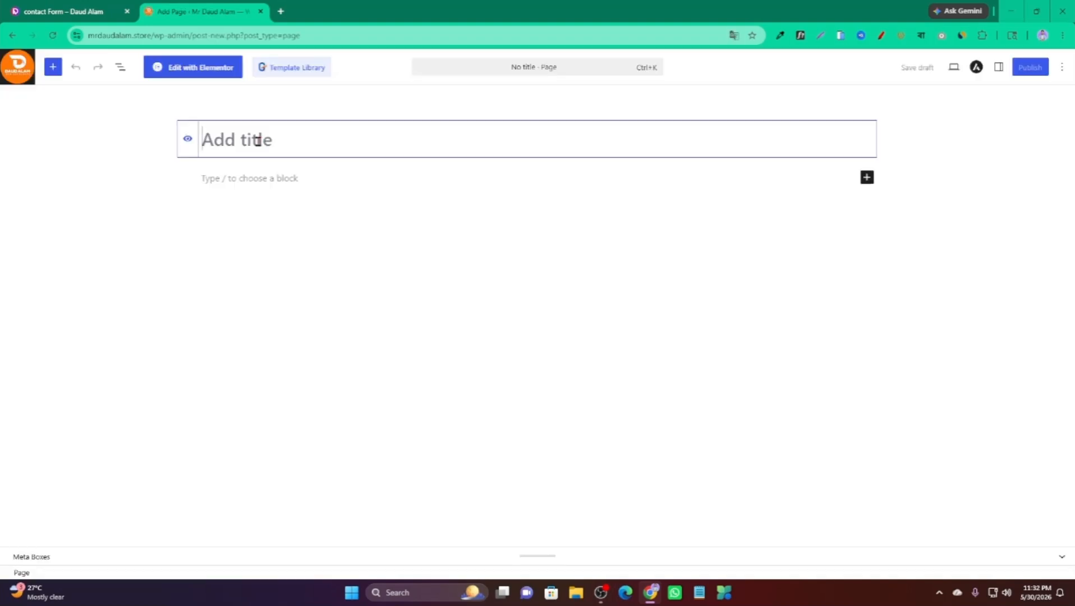
text(Con)
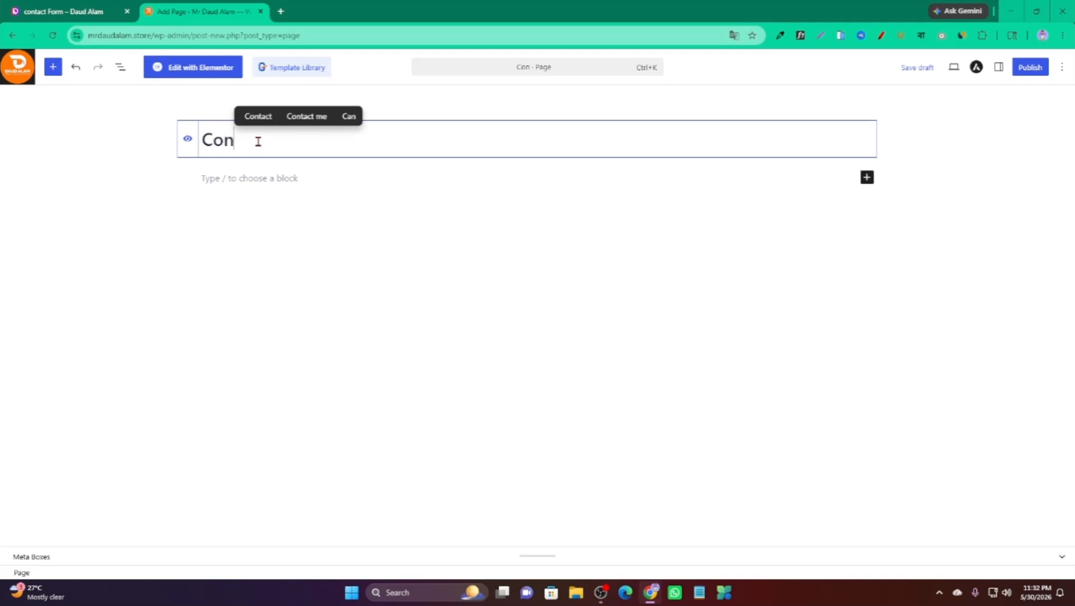
text(tact Us)
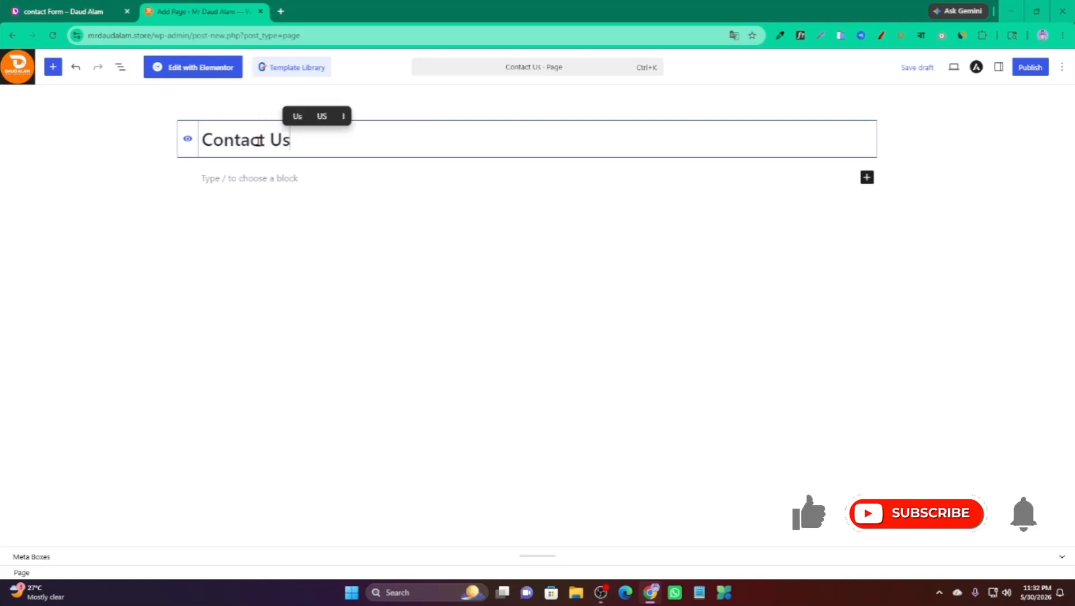
click(1033, 71)
click(1034, 70)
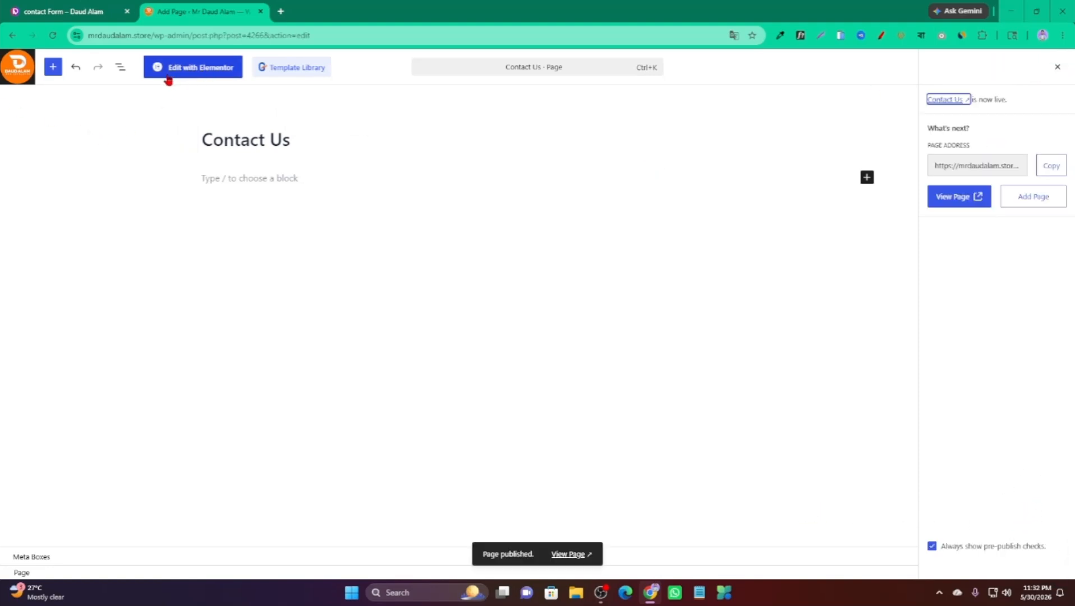
click(204, 71)
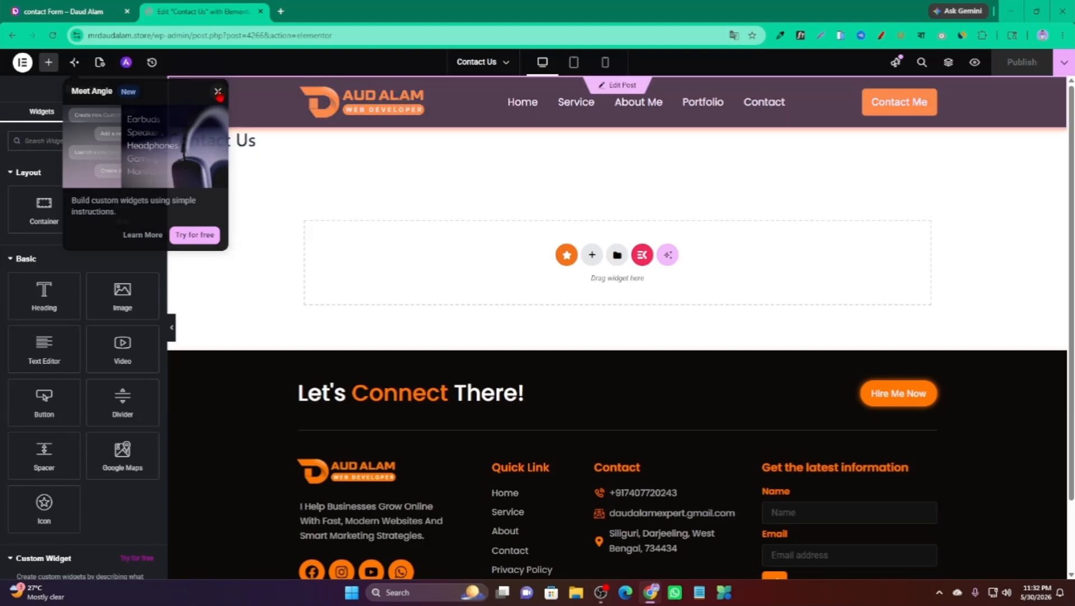
Dismiss the Meet Angie promotion popup and check the Contact Us title on the canvas.
click(218, 93)
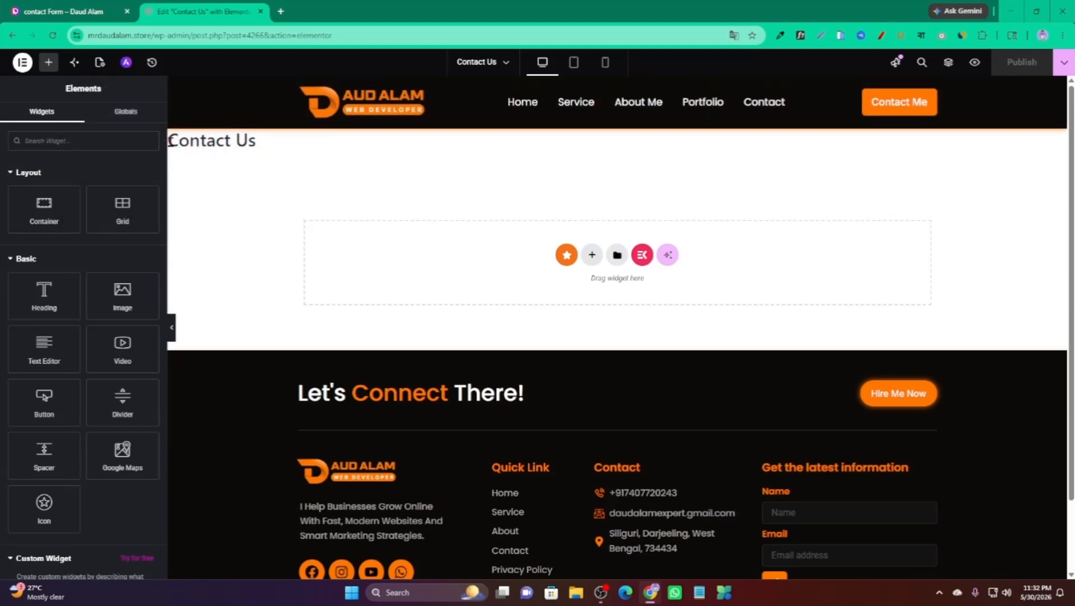
drag(169, 140, 223, 152)
click(223, 147)
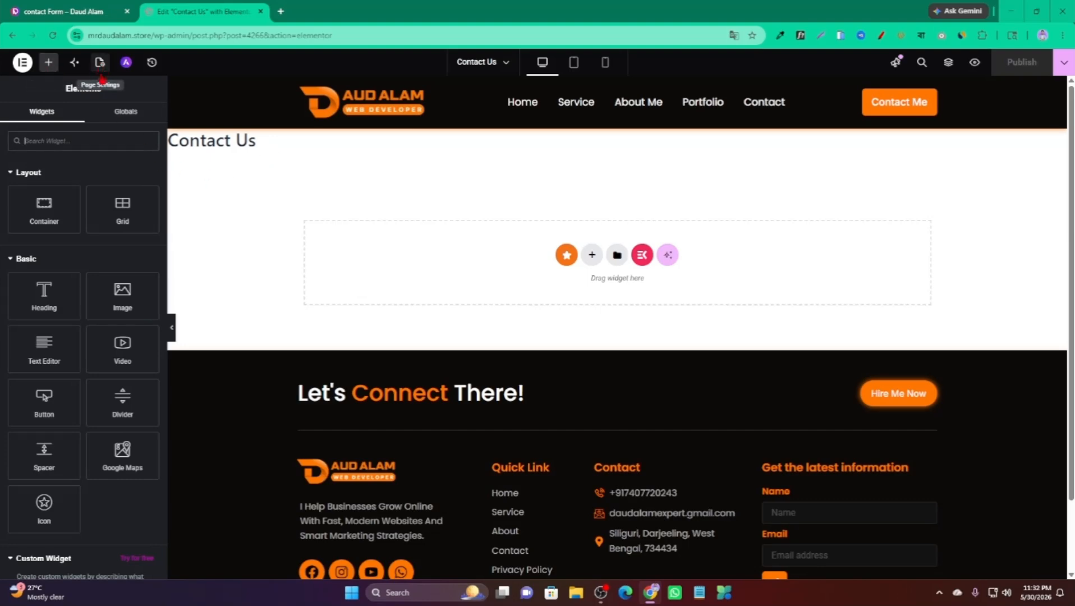
Set Hide Title to Yes in the page settings.
click(100, 63)
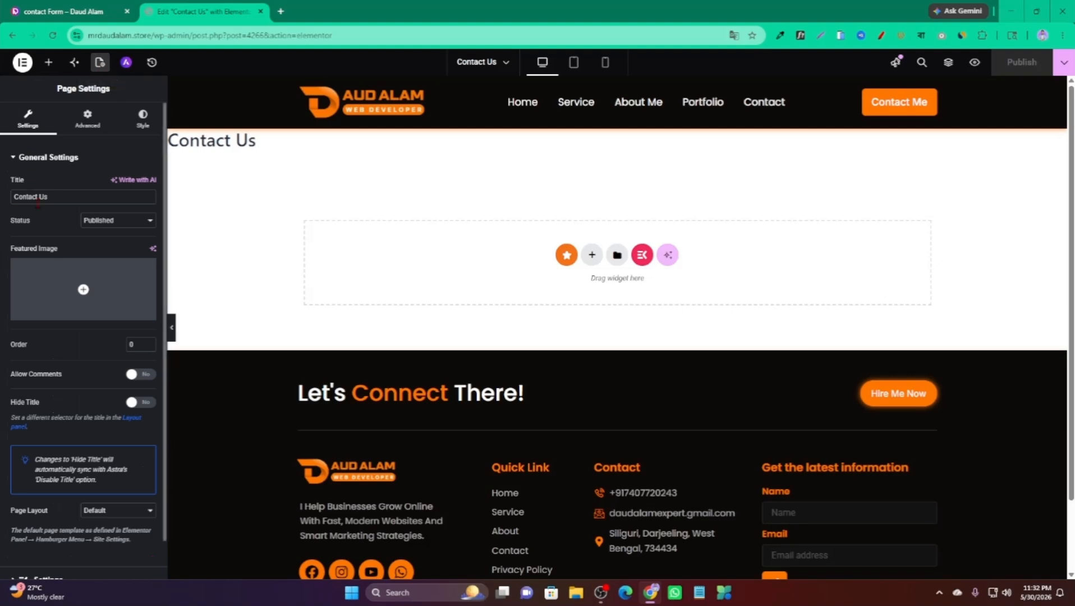
scroll(56, 345, down, 1)
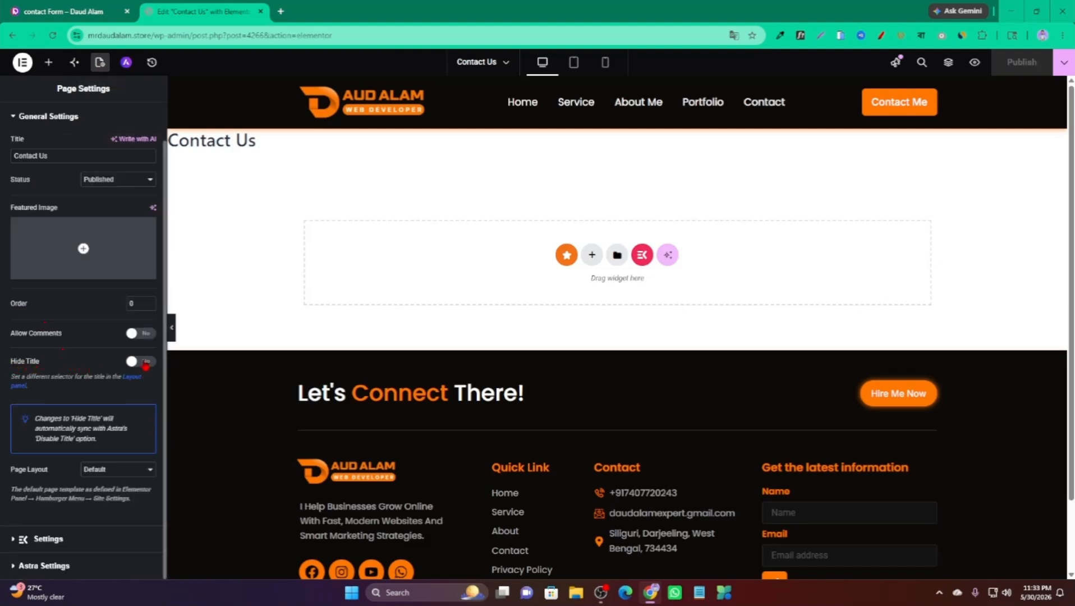
click(144, 362)
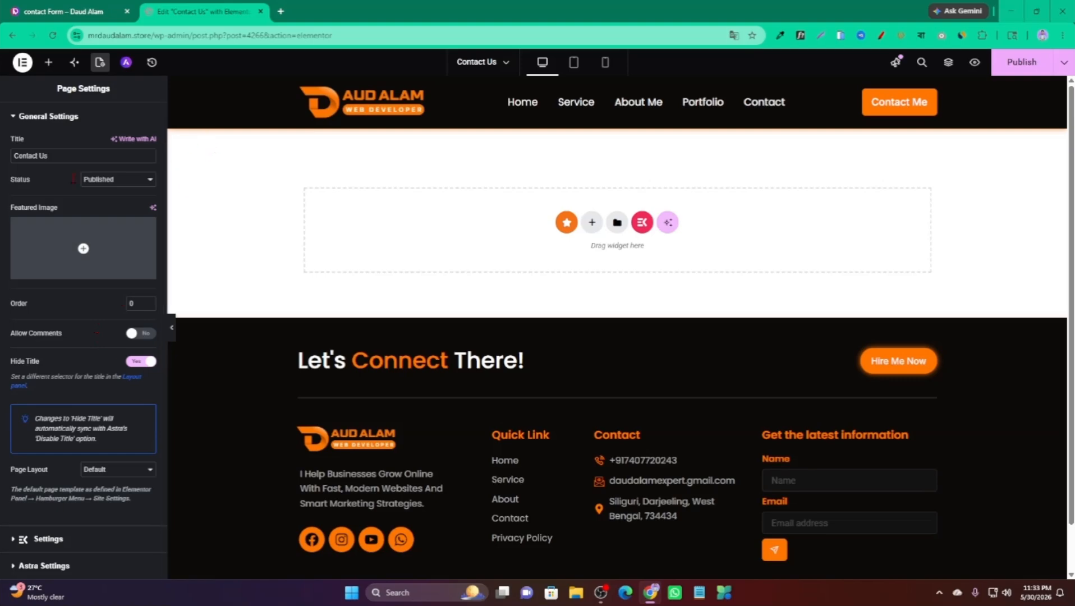
scroll(25, 230, up, 1)
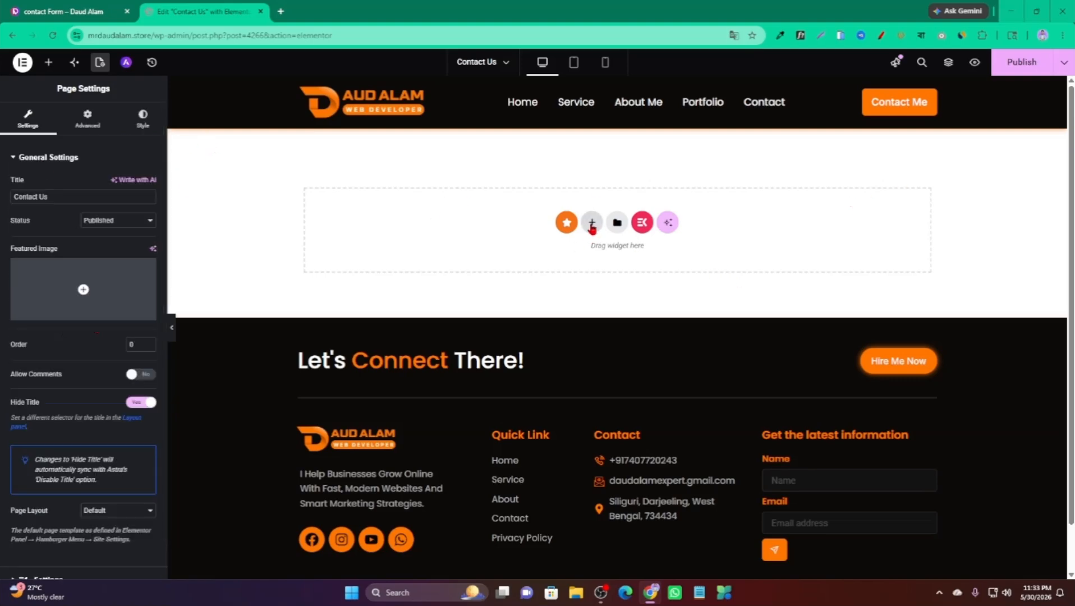
click(592, 222)
Add a one-column flexbox container with a black classic background and drop a Heading widget into it.
click(570, 261)
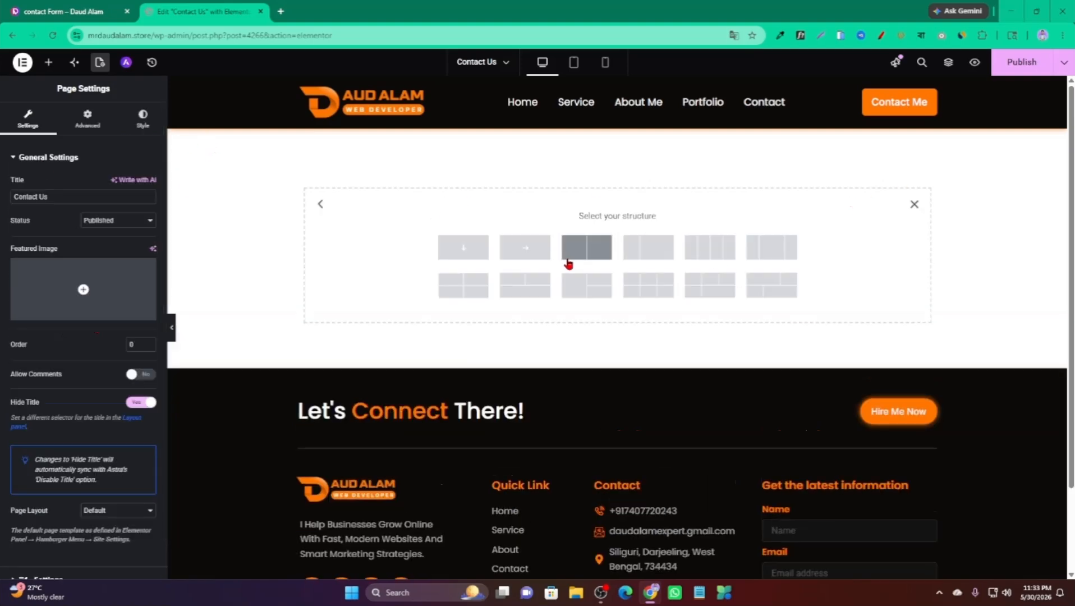
click(465, 254)
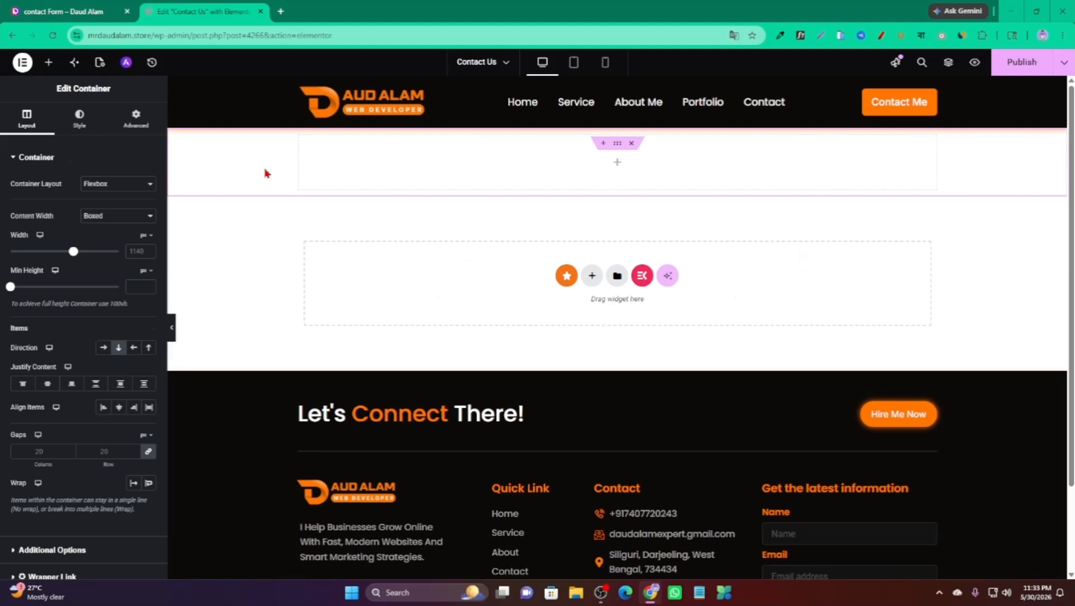
click(79, 118)
click(103, 207)
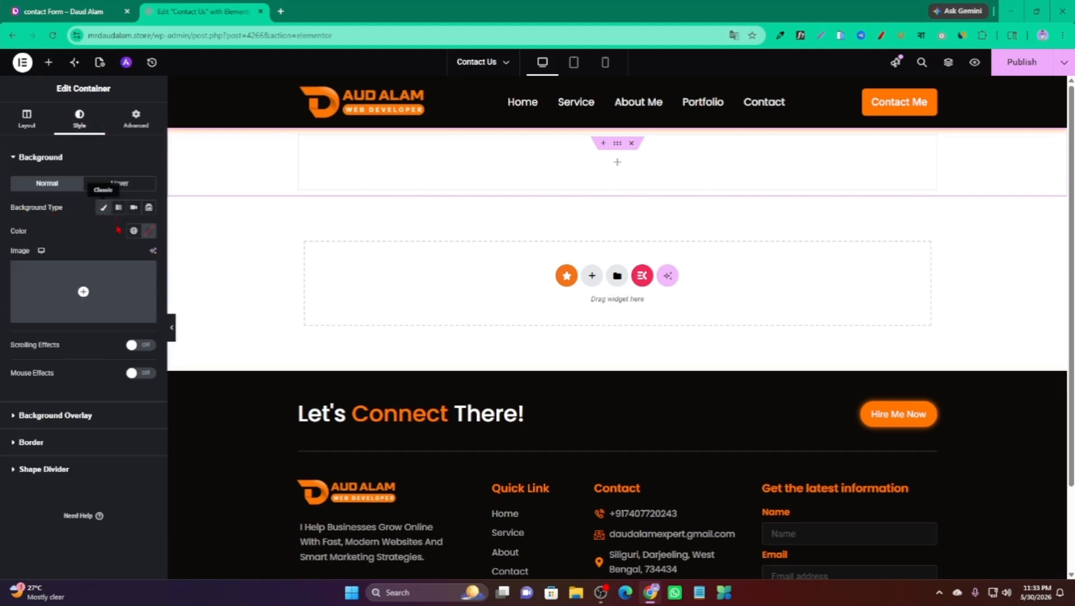
click(149, 230)
click(84, 361)
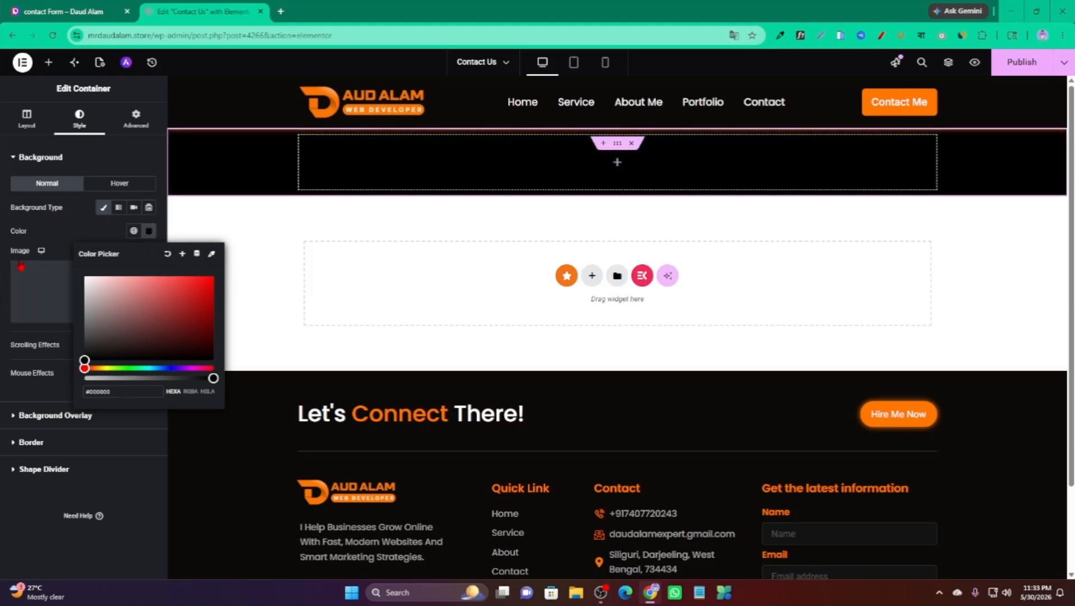
click(4, 236)
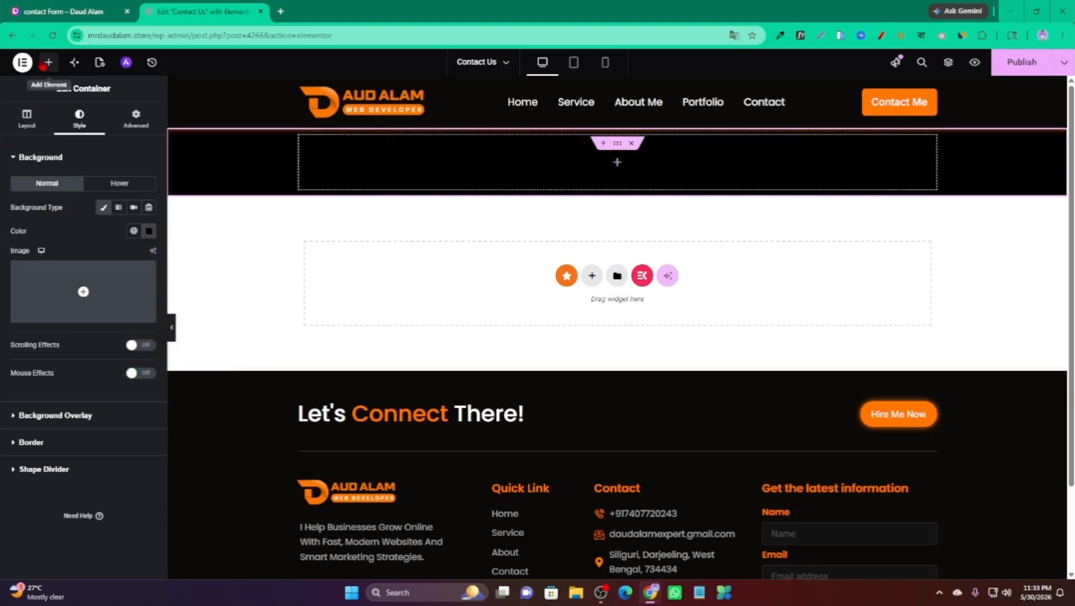
click(49, 62)
drag(30, 298, 518, 170)
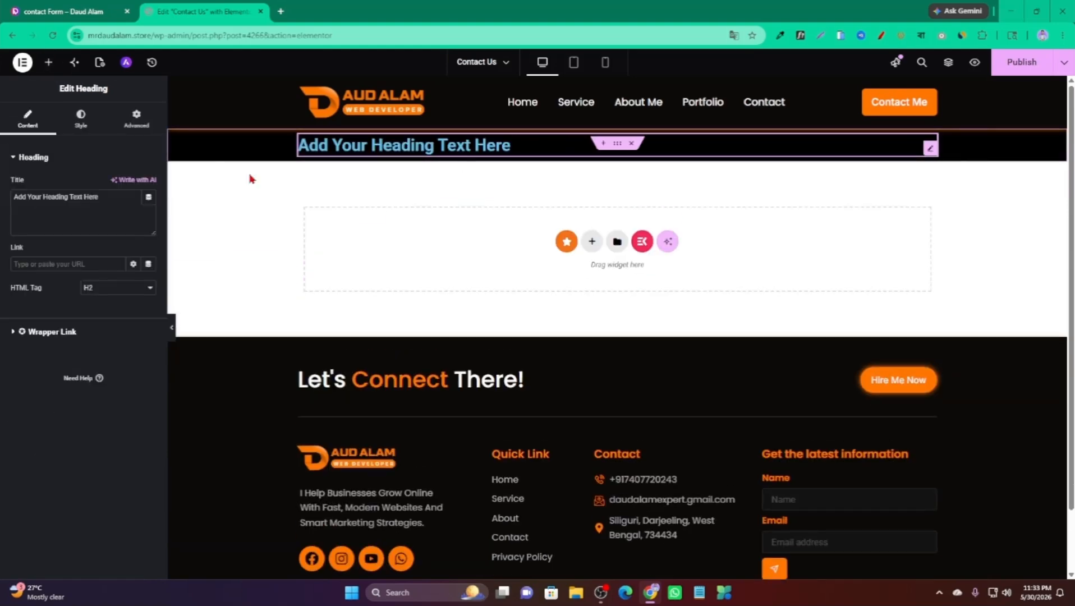
Change the heading text to 'Contact Us' and centre-align it.
triple_click(68, 209)
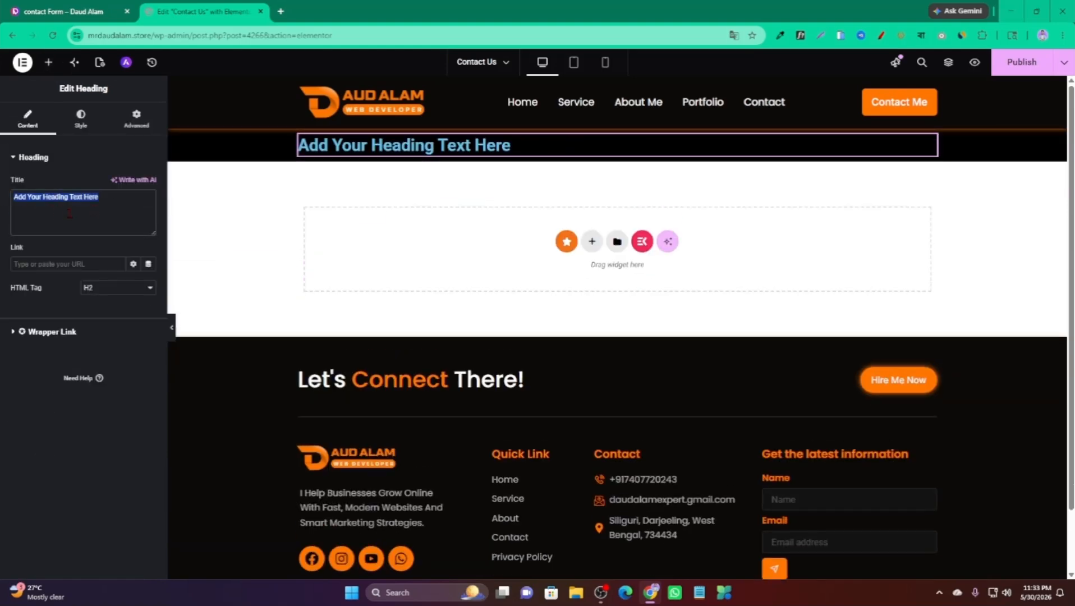
text(Conta)
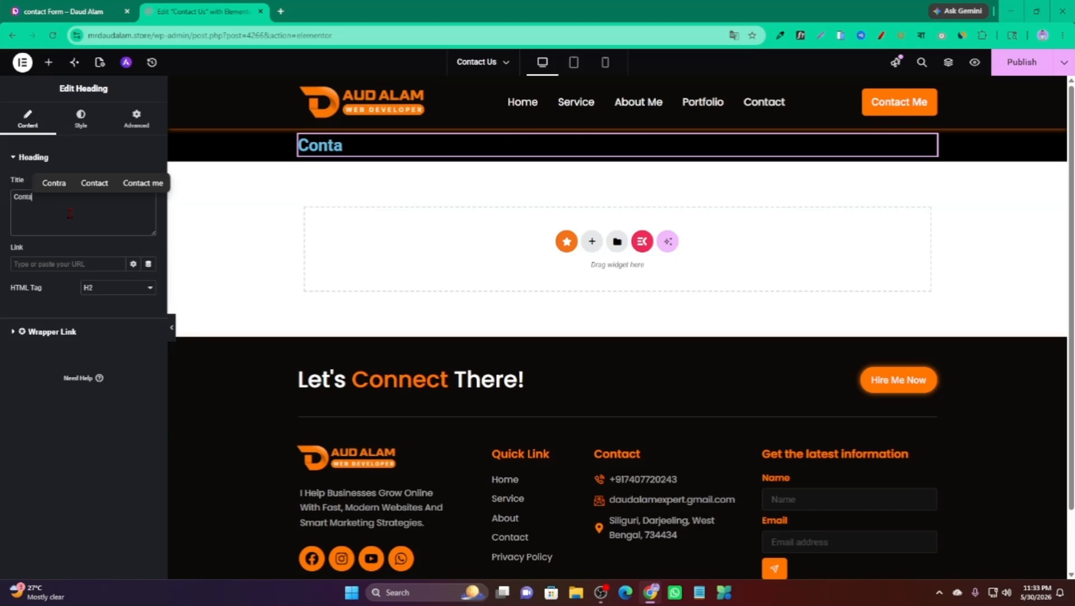
text(ct Us)
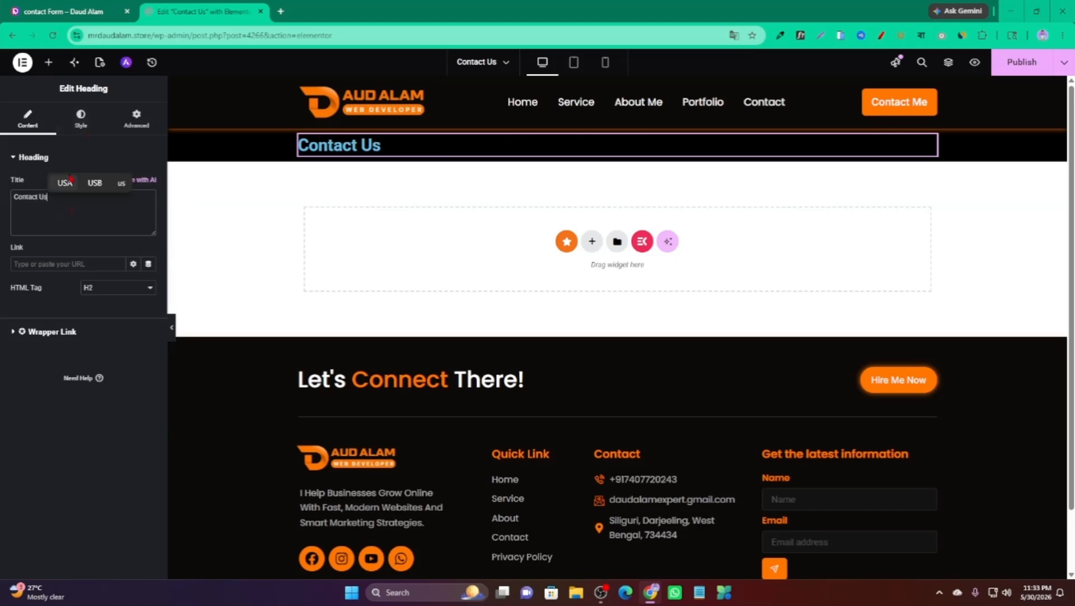
click(84, 133)
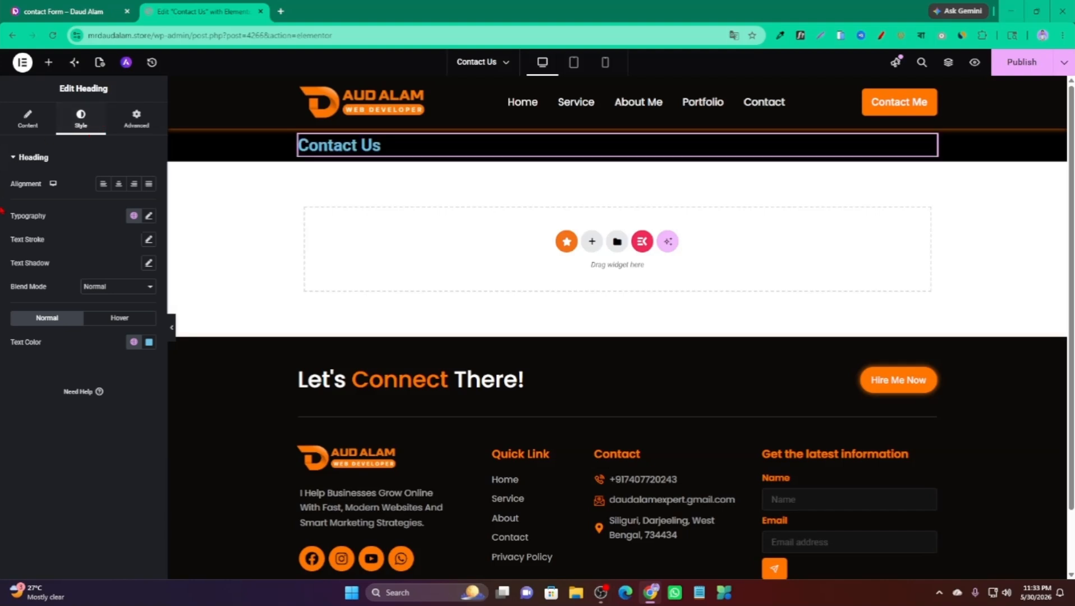
click(119, 184)
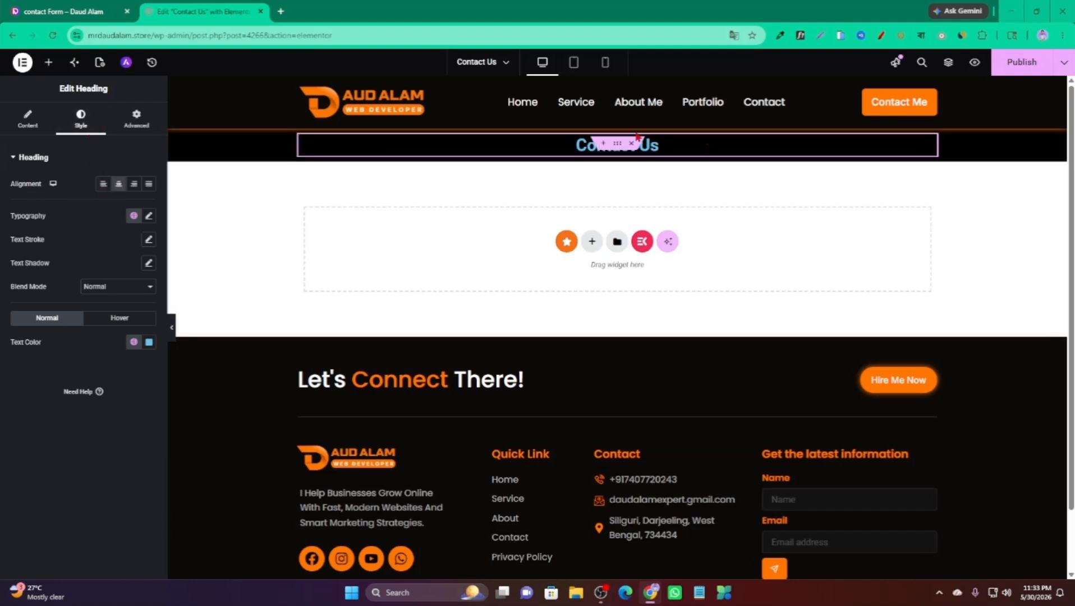
Set the heading typography to Poppins at 32 px and its text colour to white.
click(149, 216)
click(123, 273)
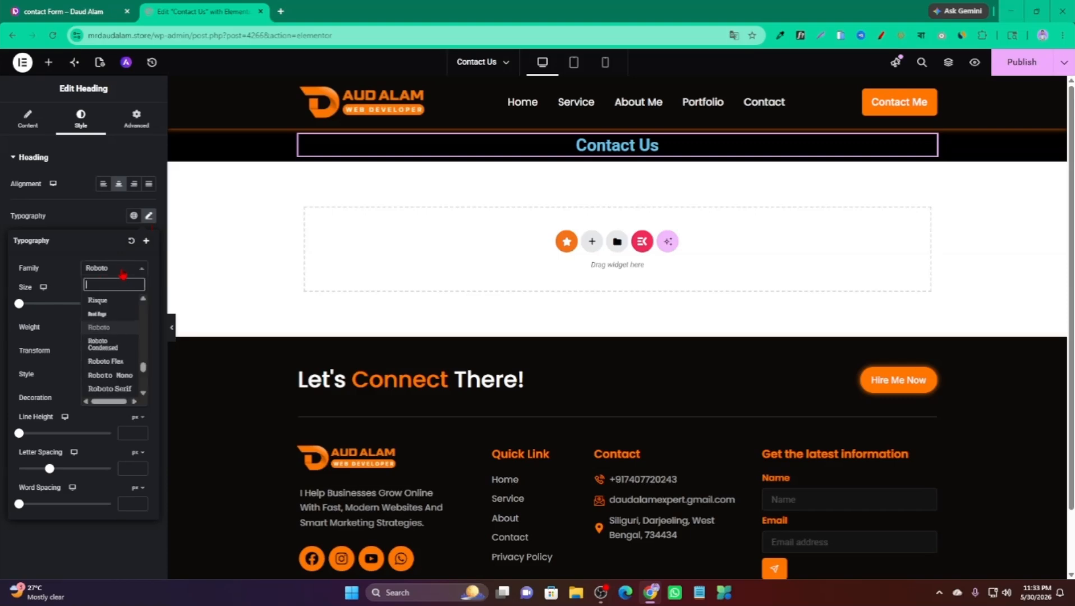
text(poppins)
click(107, 303)
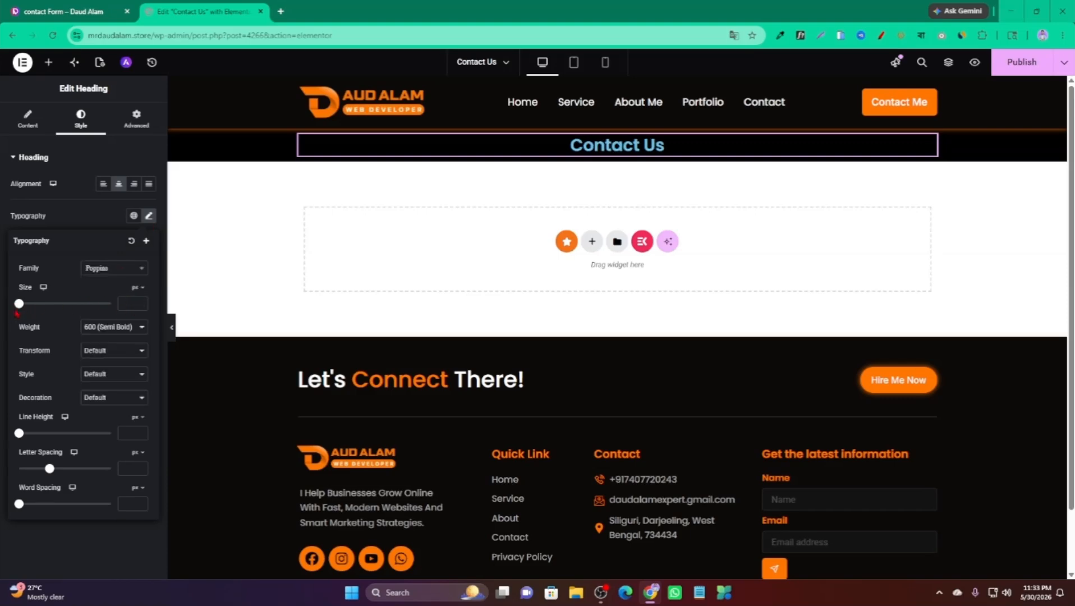
drag(20, 311, 35, 311)
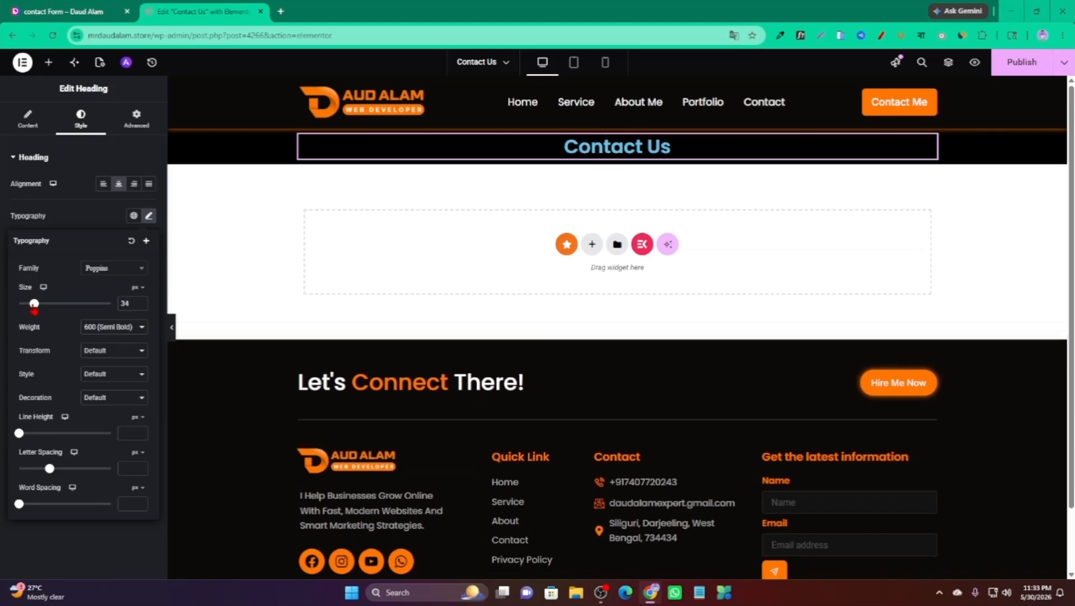
click(140, 306)
click(140, 306)
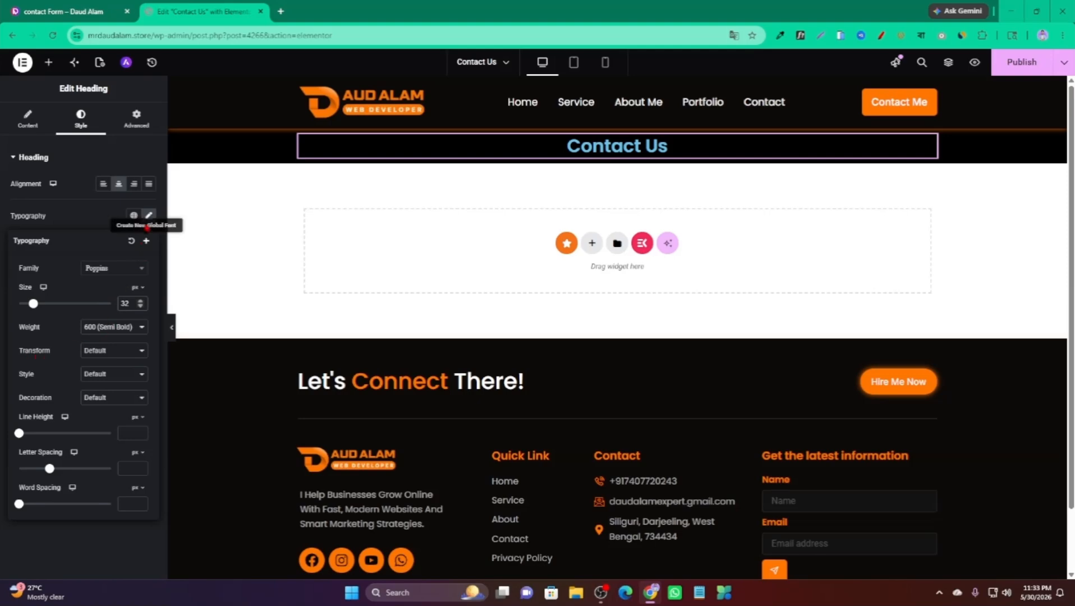
click(149, 216)
click(149, 343)
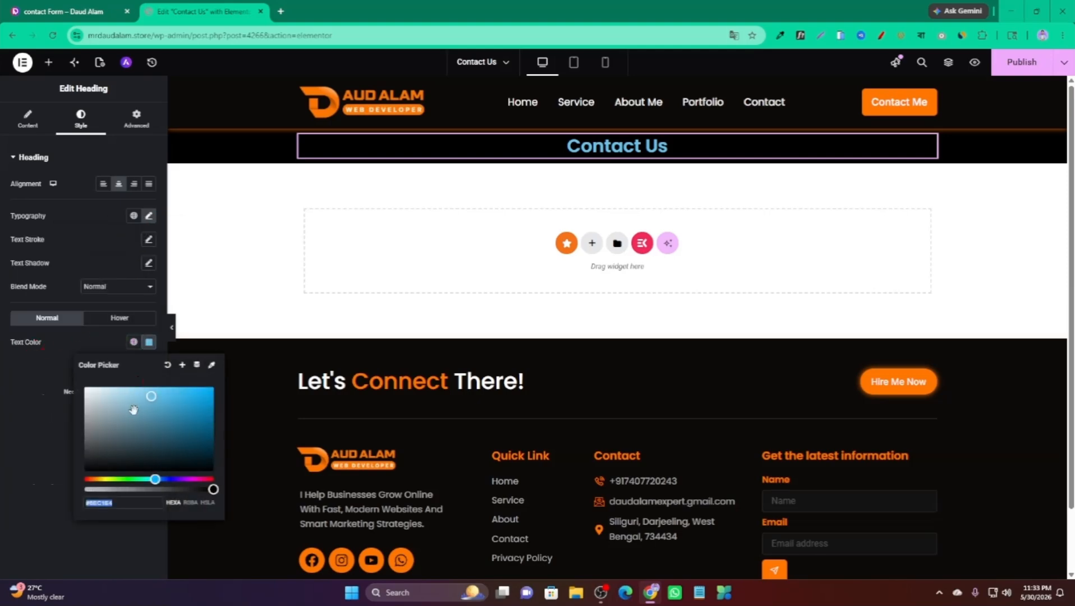
drag(149, 393, 63, 383)
click(22, 383)
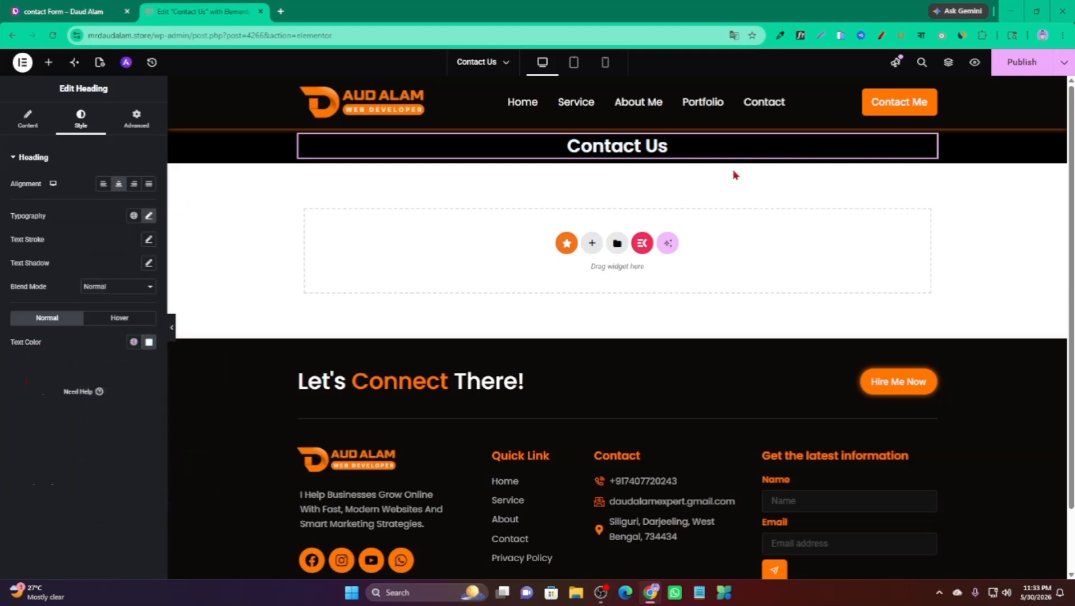
Add an inner container below the heading, narrow it to about 70% width, and align it center.
click(48, 62)
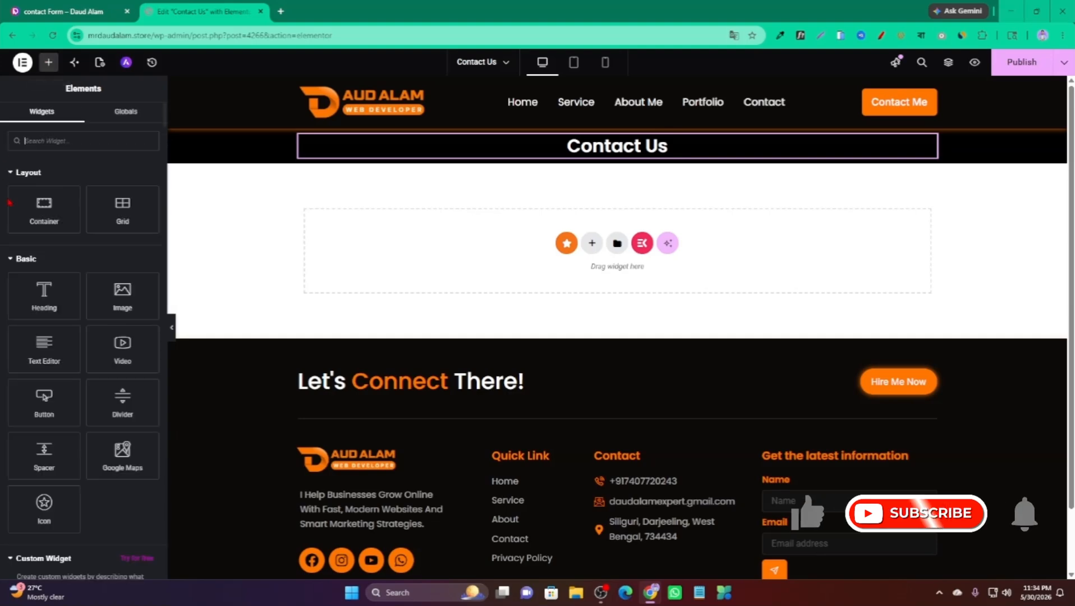
drag(44, 209, 609, 149)
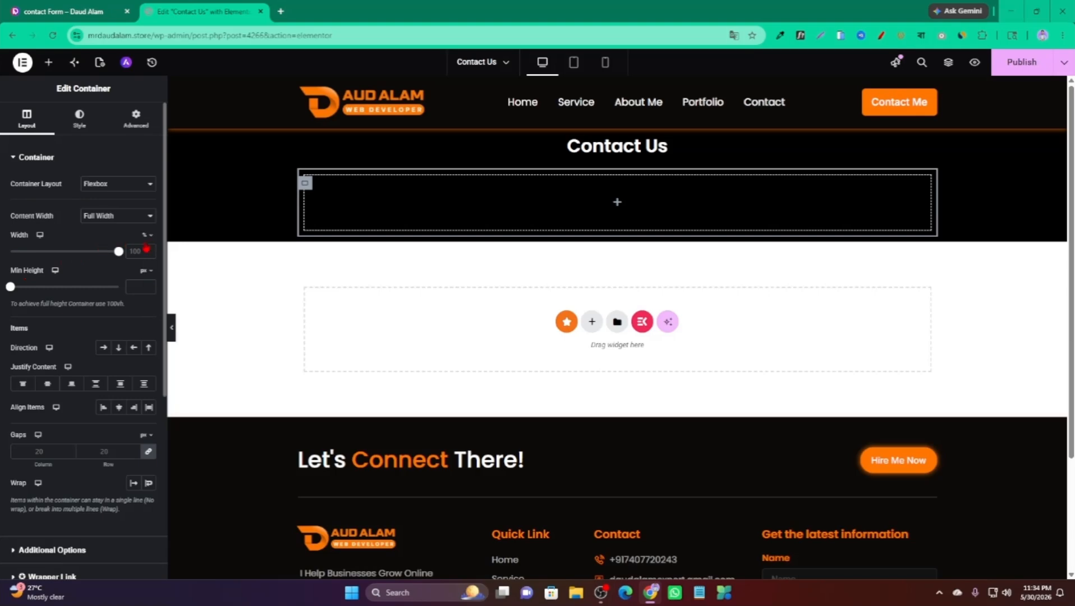
drag(119, 251, 86, 251)
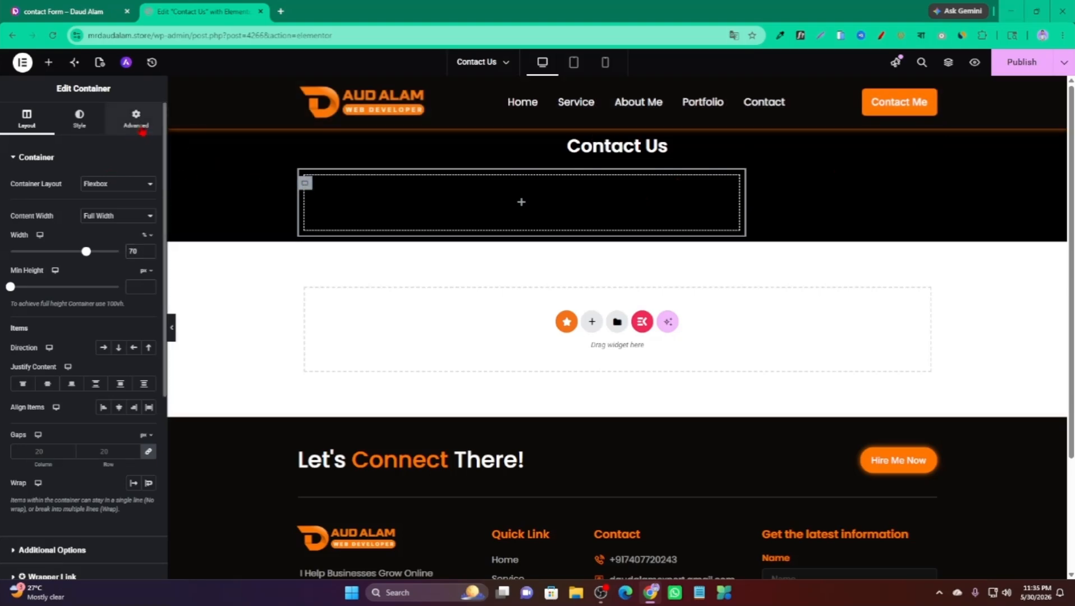
click(143, 132)
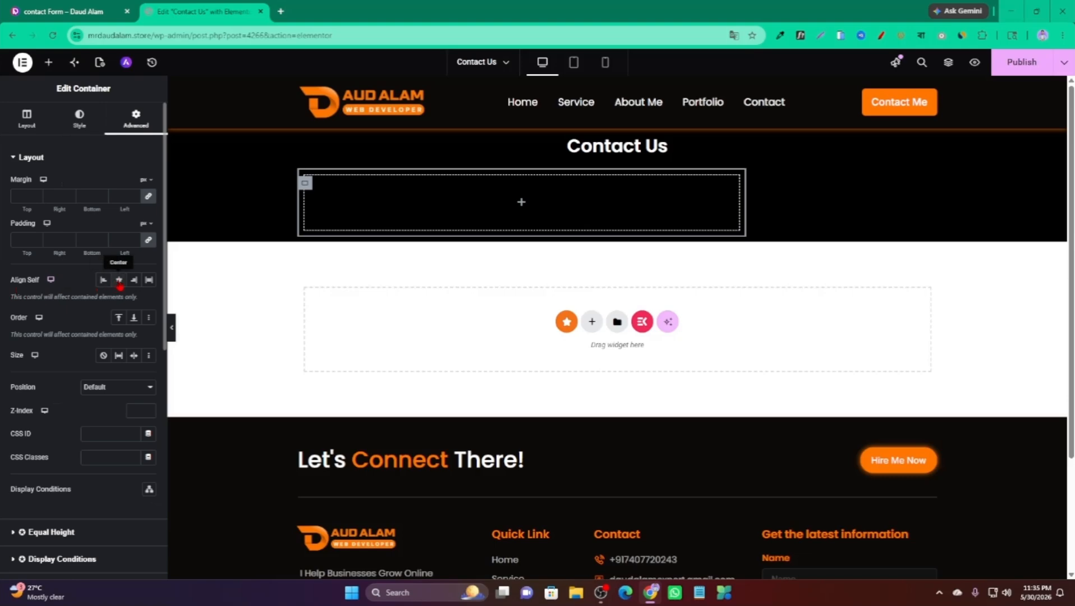
click(119, 283)
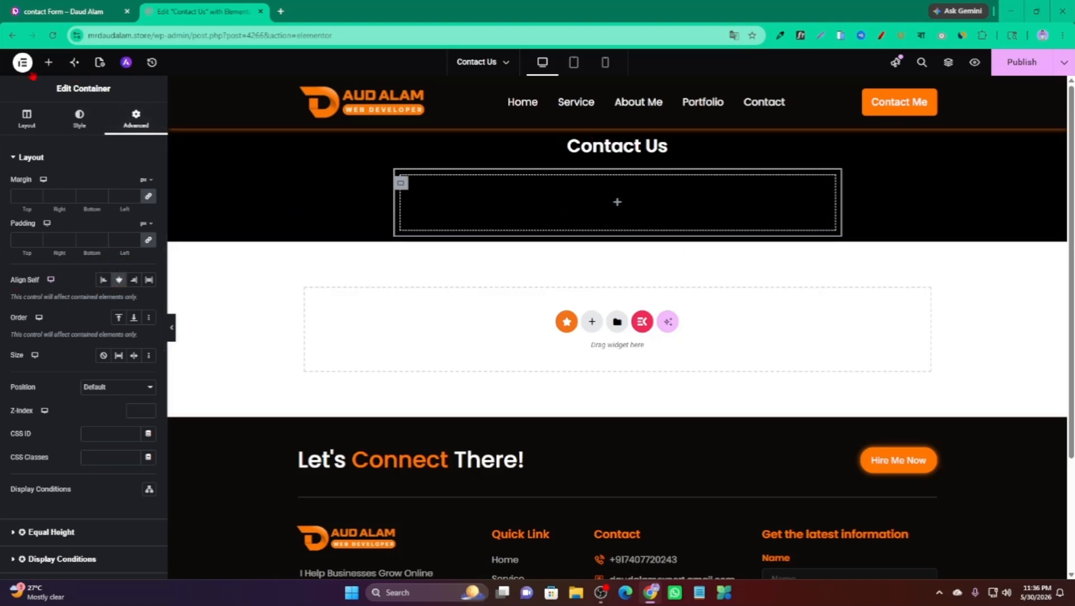
Drop the Form widget, found by searching 'form', into the inner container and check its fields.
click(48, 63)
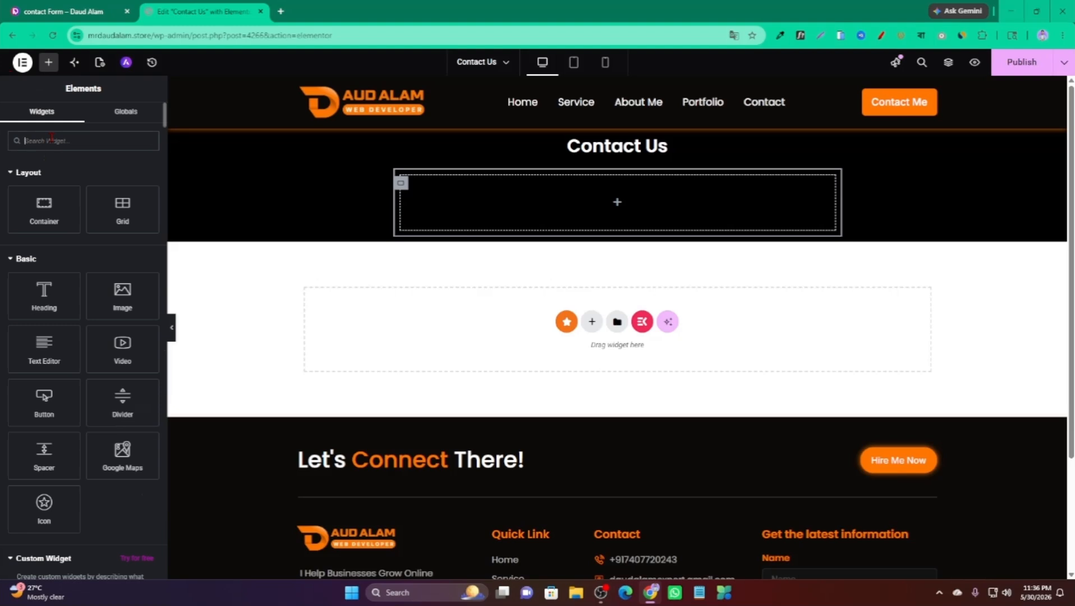
text(form)
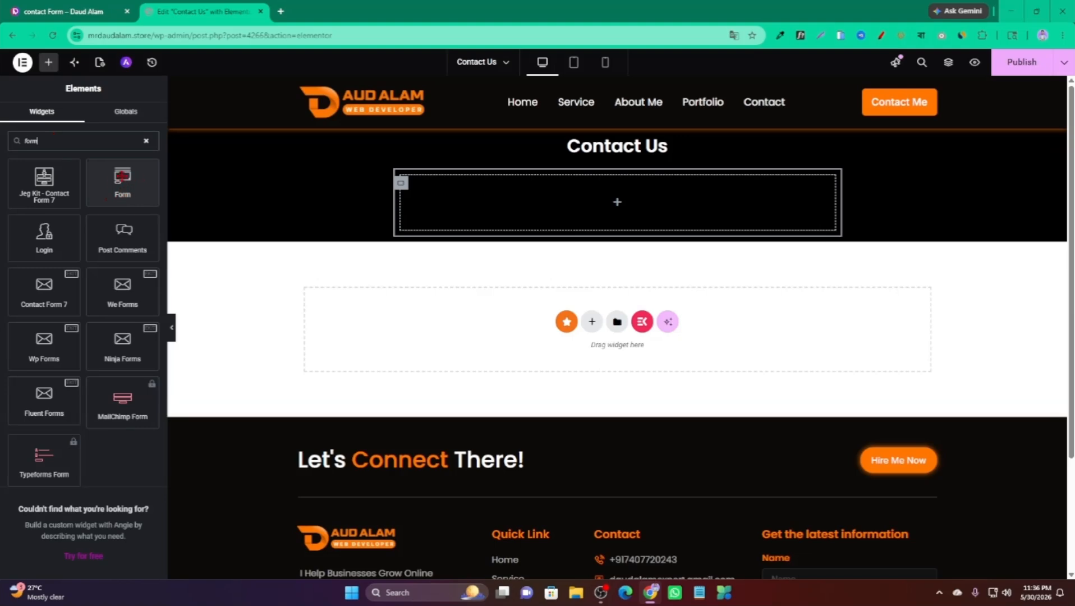
drag(115, 180, 605, 195)
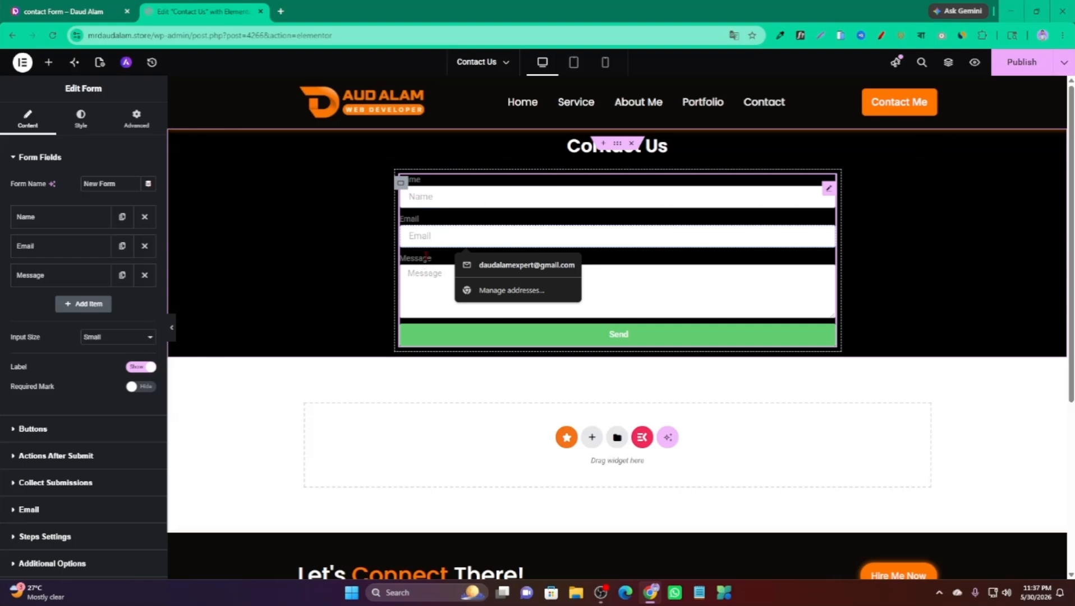
click(427, 195)
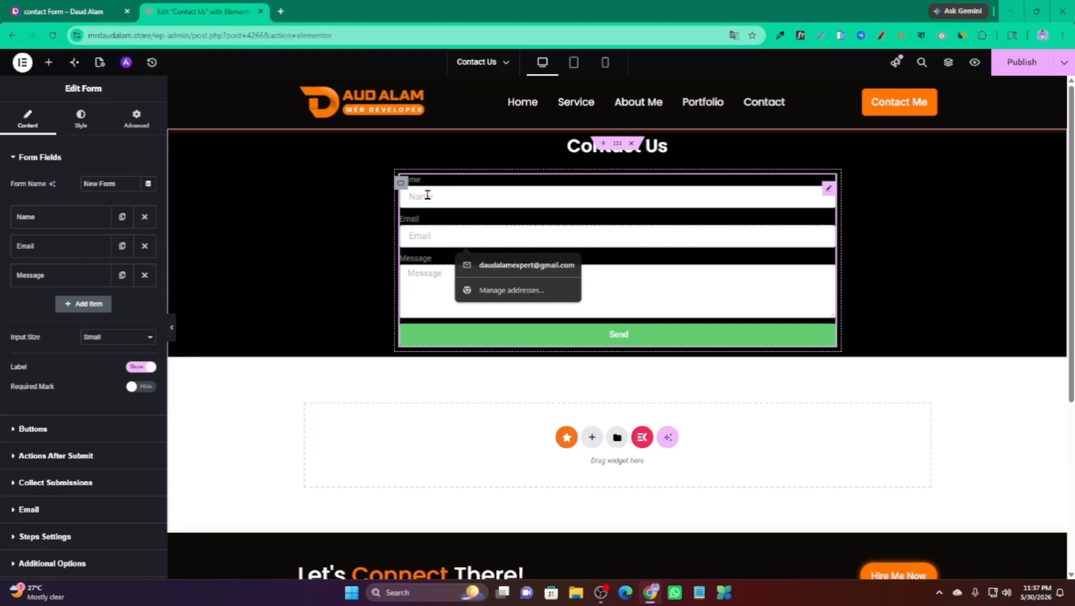
click(429, 242)
click(432, 275)
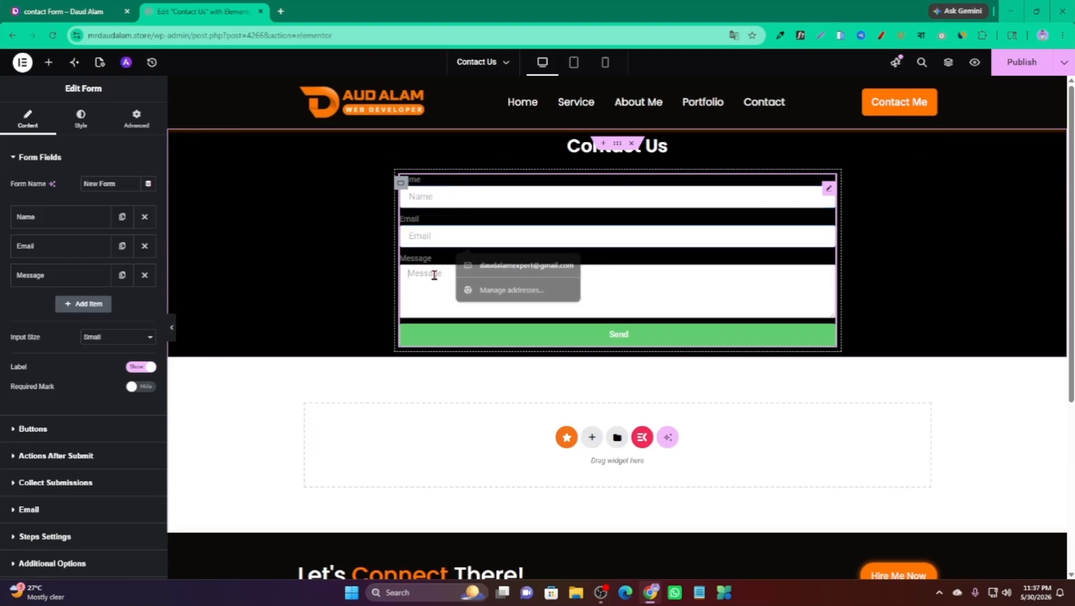
Remove the Message and Email fields, relabel Name 'First Name' with placeholder 'Enter Your First Name'.
click(144, 275)
click(144, 246)
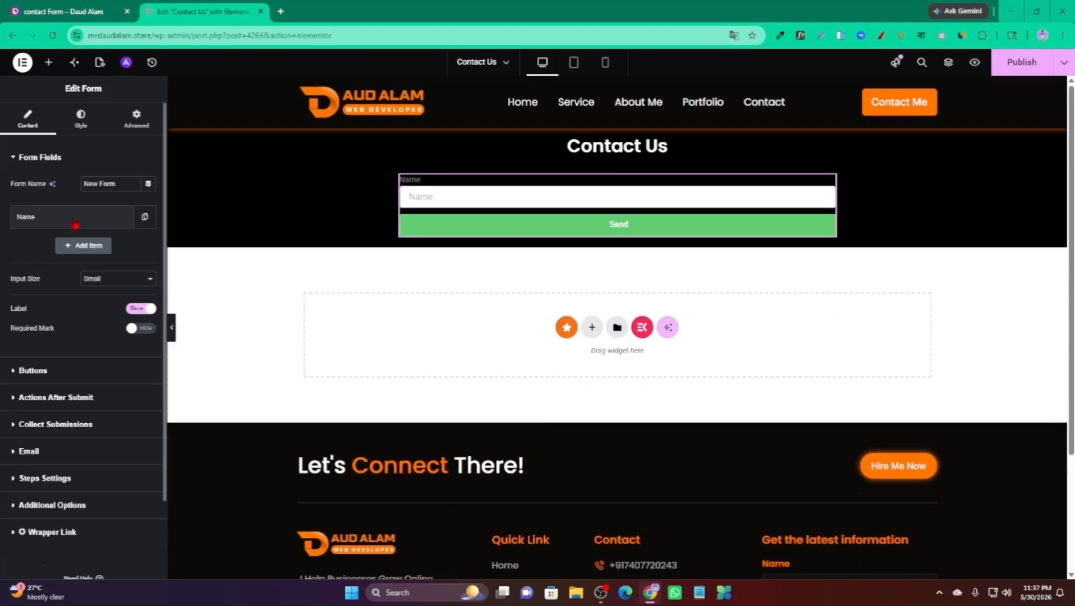
click(75, 223)
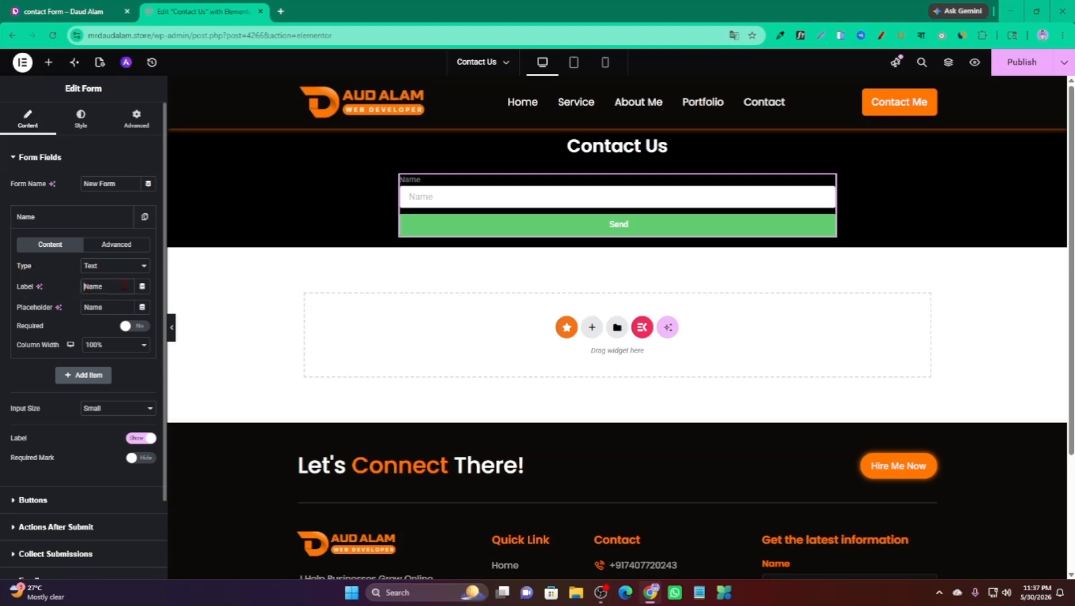
click(125, 287)
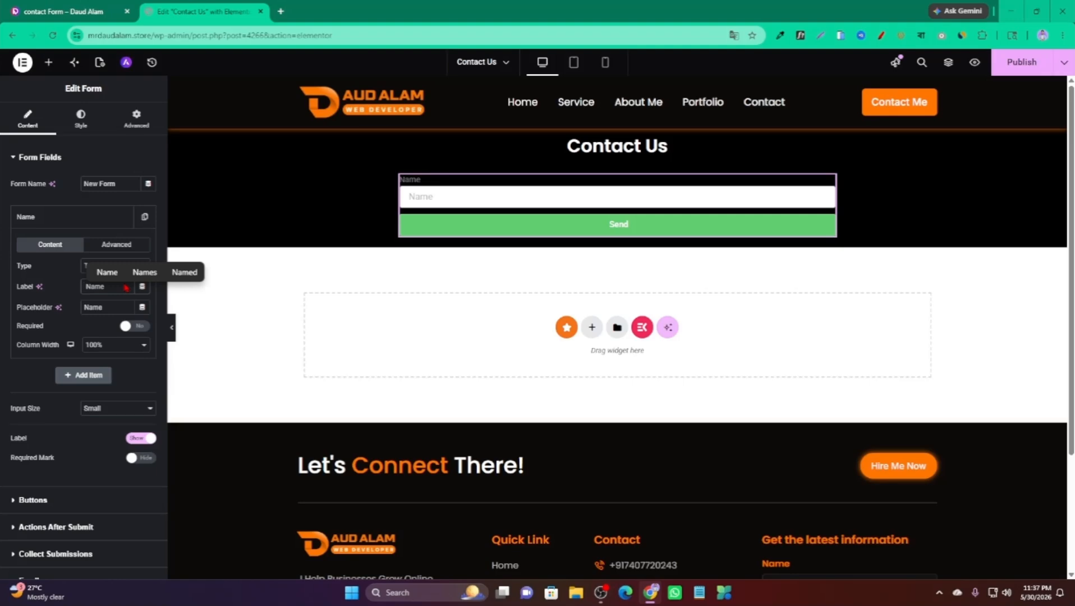
text(First)
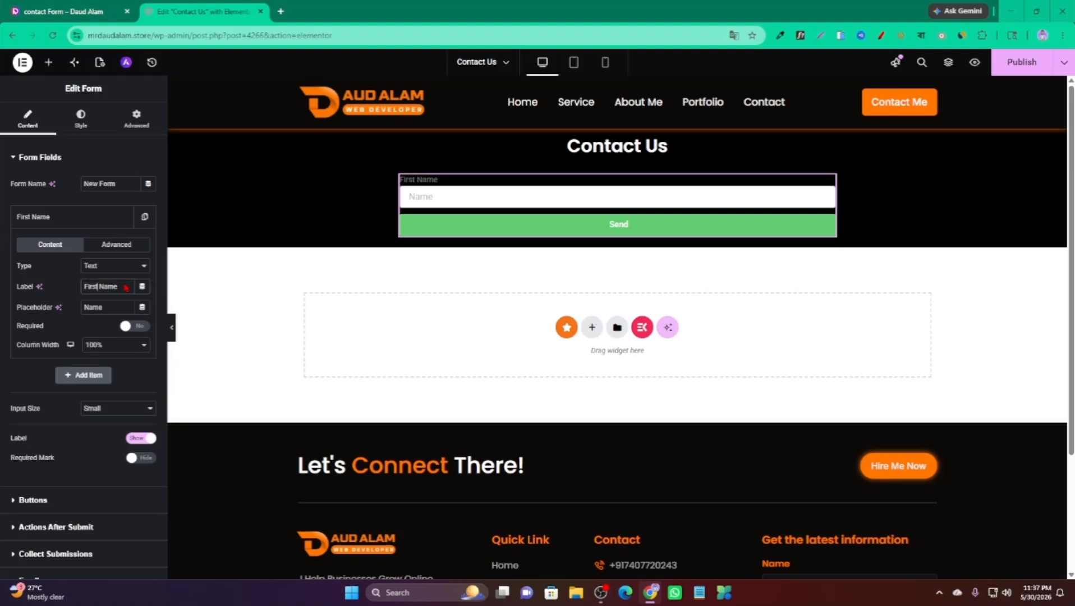
click(97, 307)
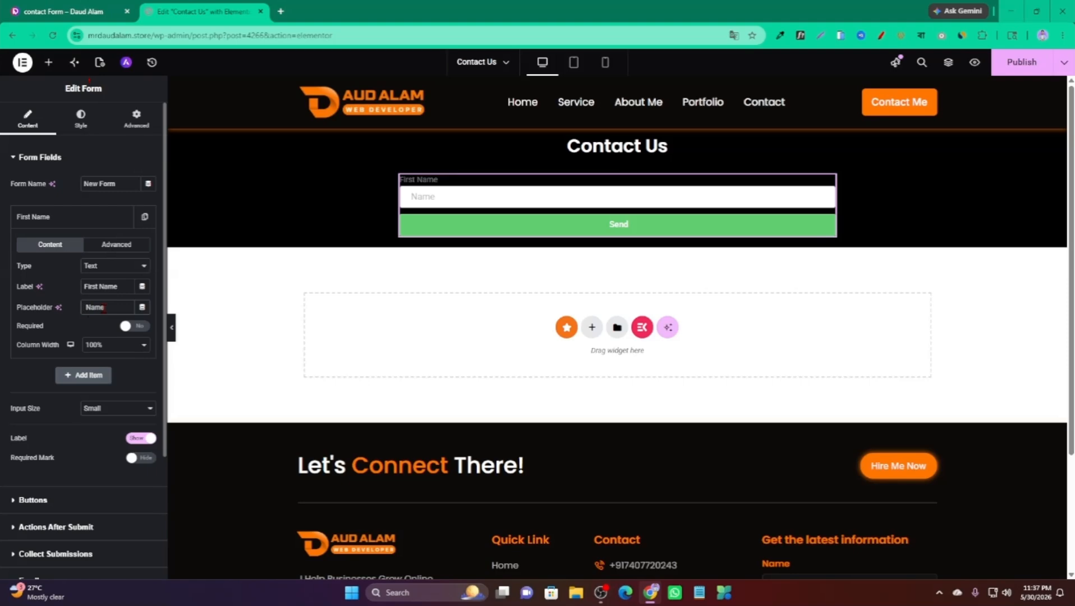
text(Ente)
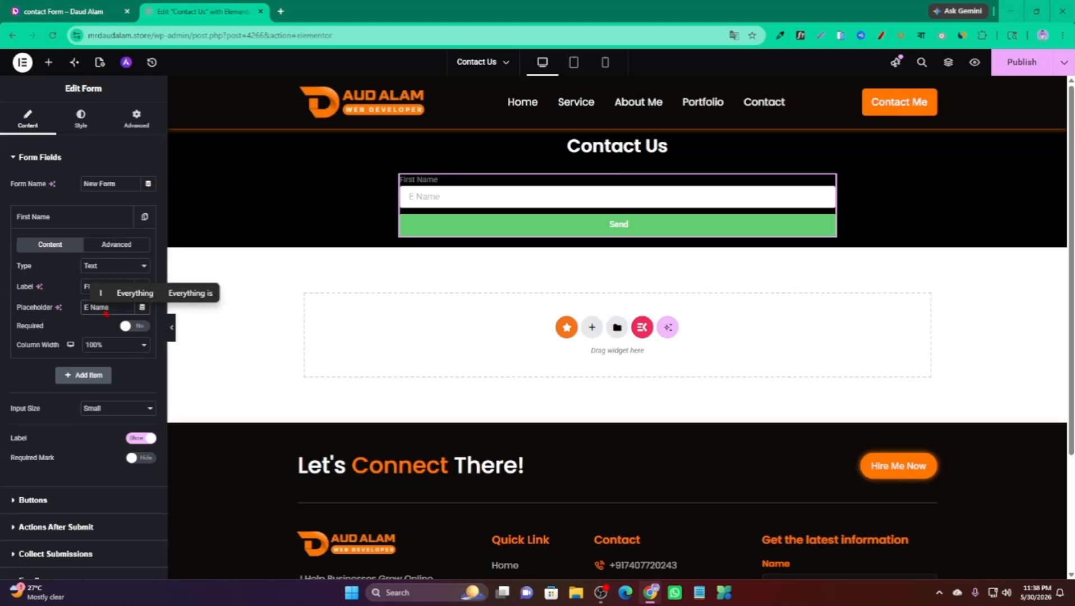
text(r Your)
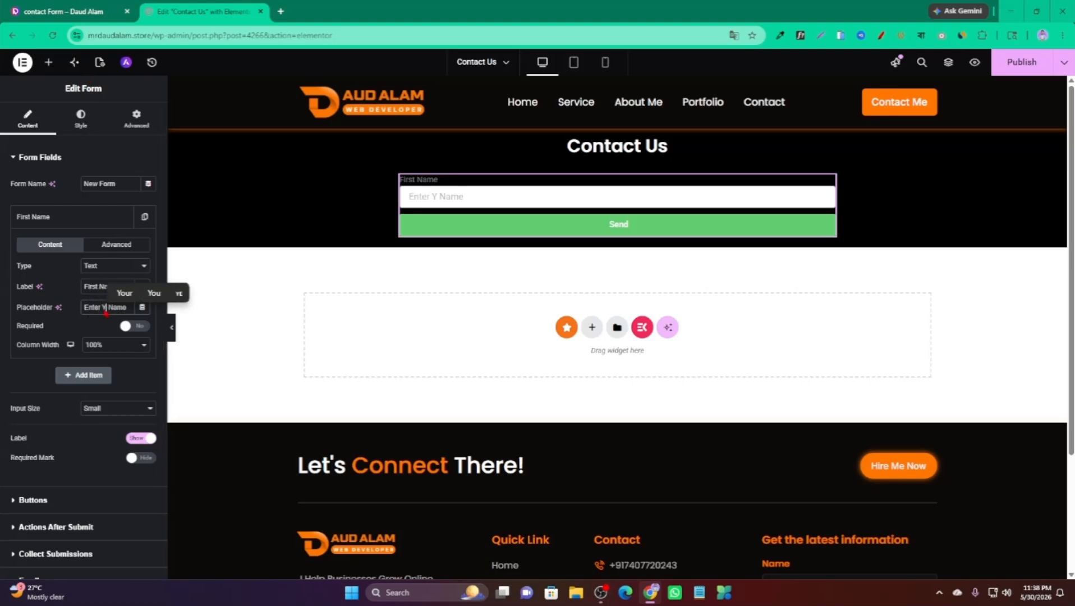
text( Fir)
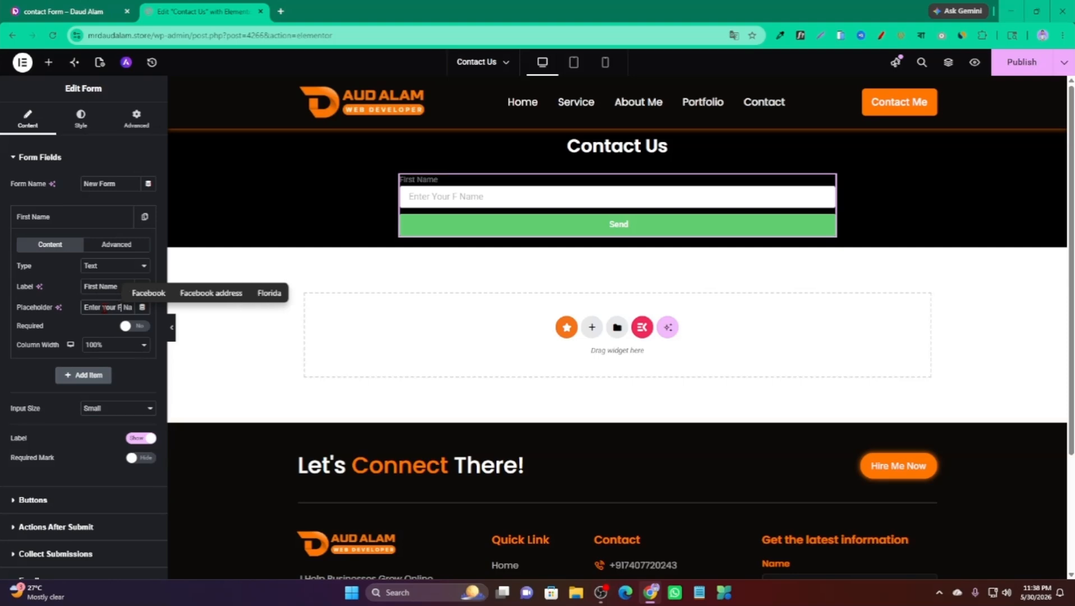
text(st)
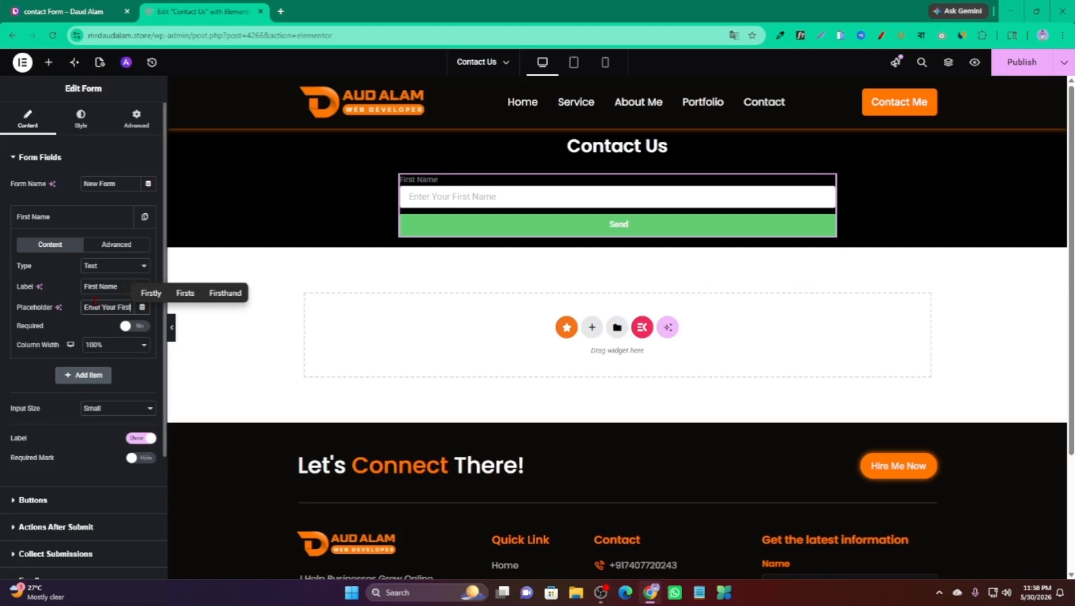
click(61, 326)
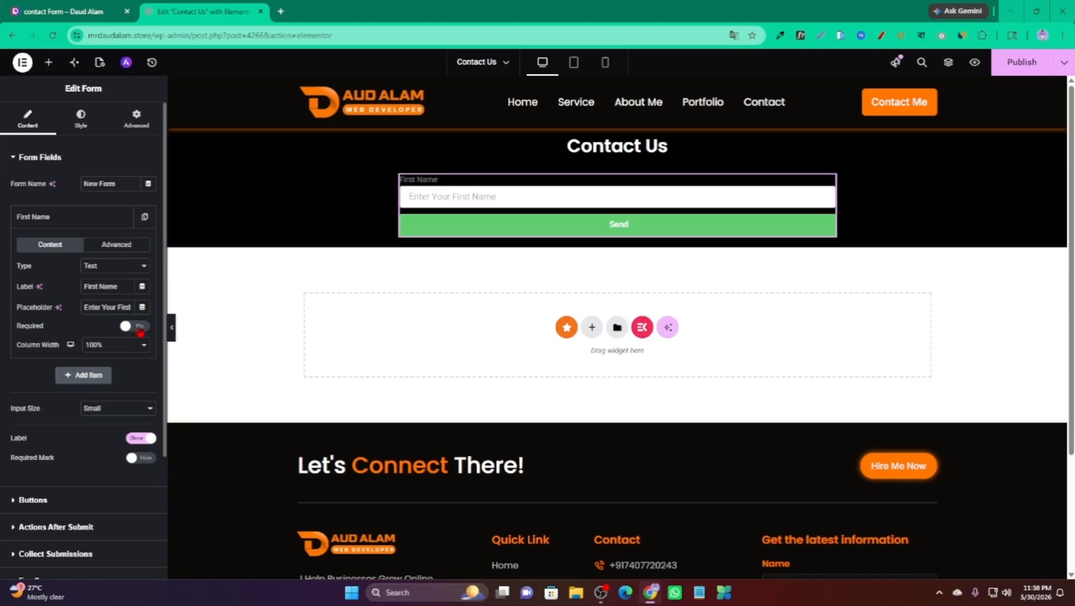
Make the First Name field required with a 50% column width.
click(139, 328)
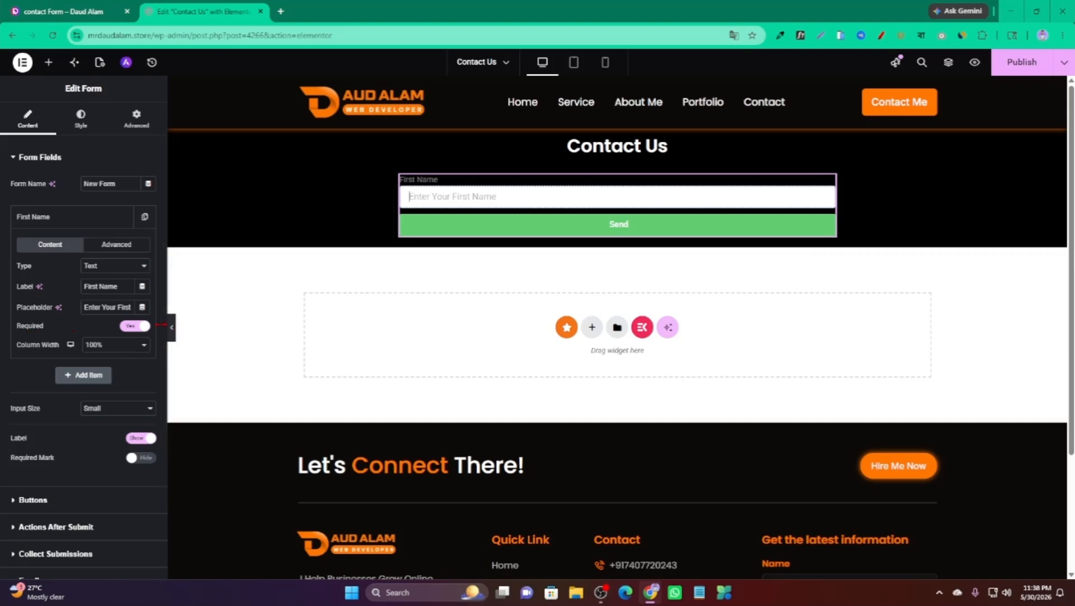
click(92, 348)
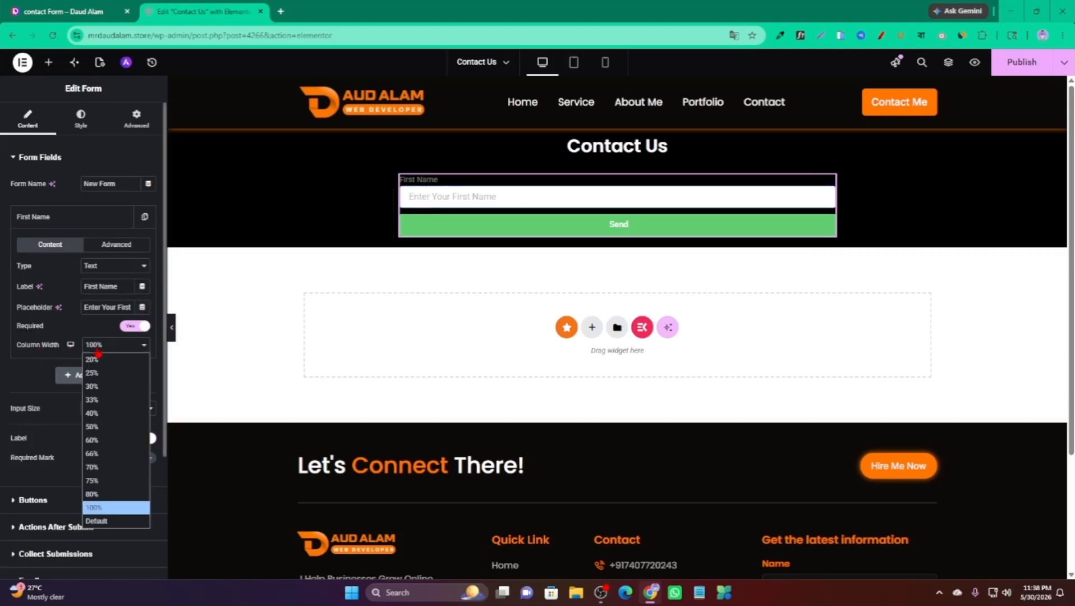
click(100, 428)
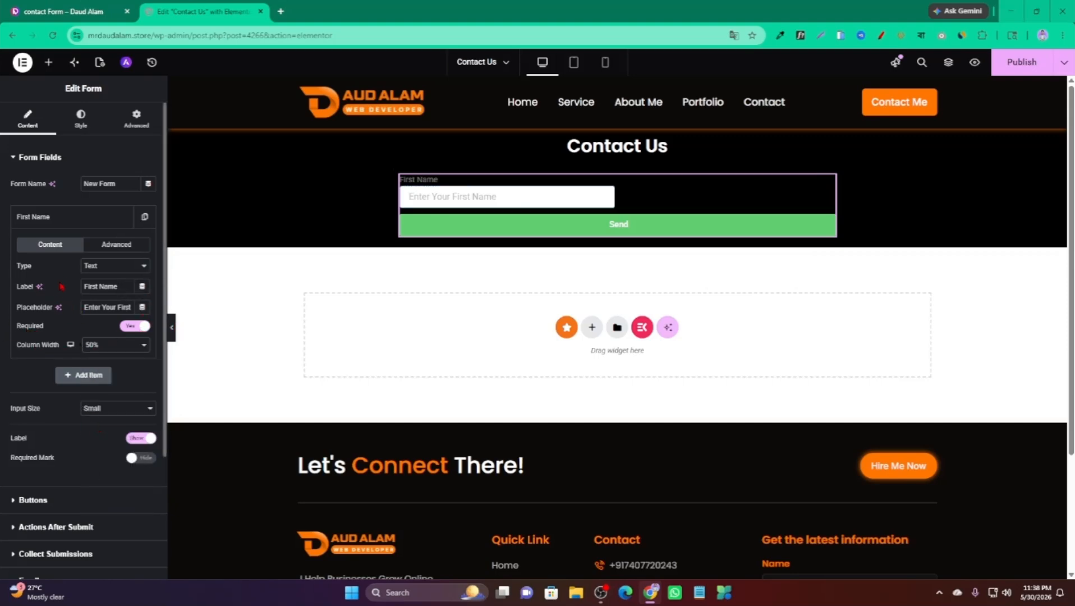
click(89, 219)
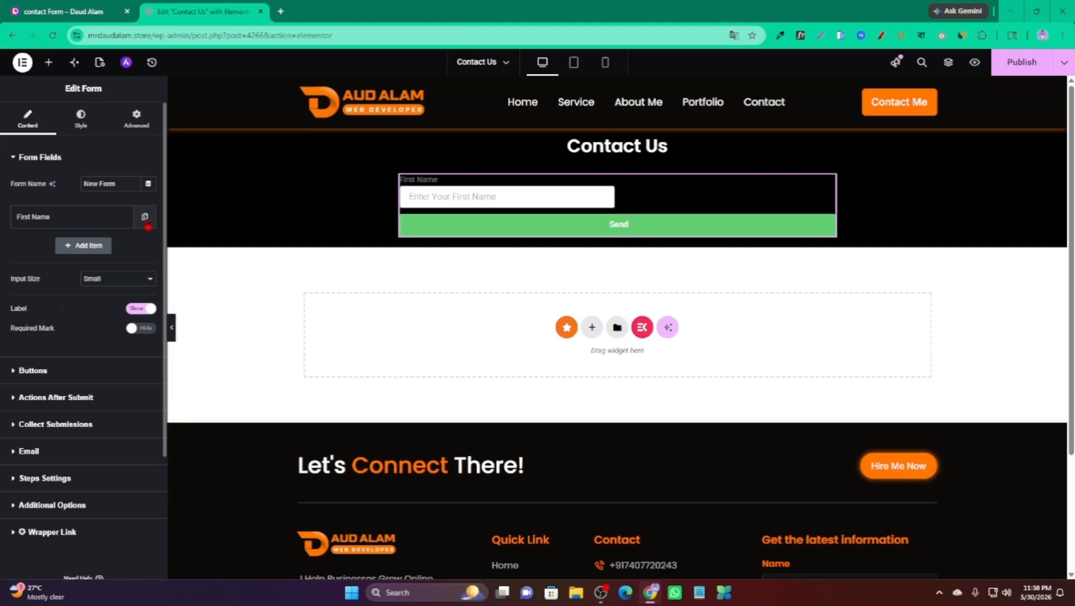
Duplicate the First Name field and relabel the copy Last Name.
click(145, 220)
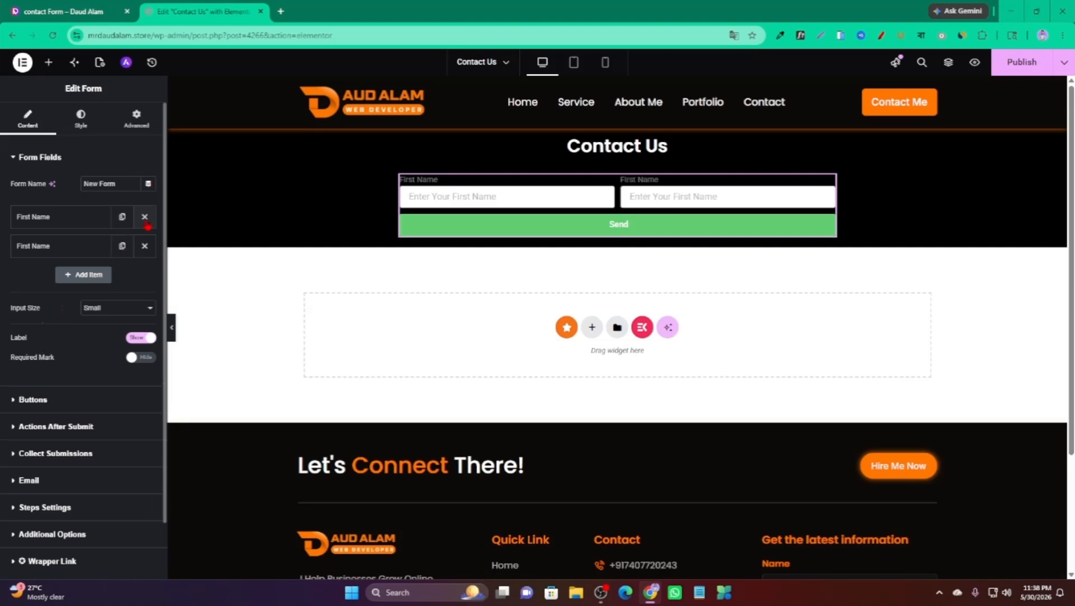
click(72, 250)
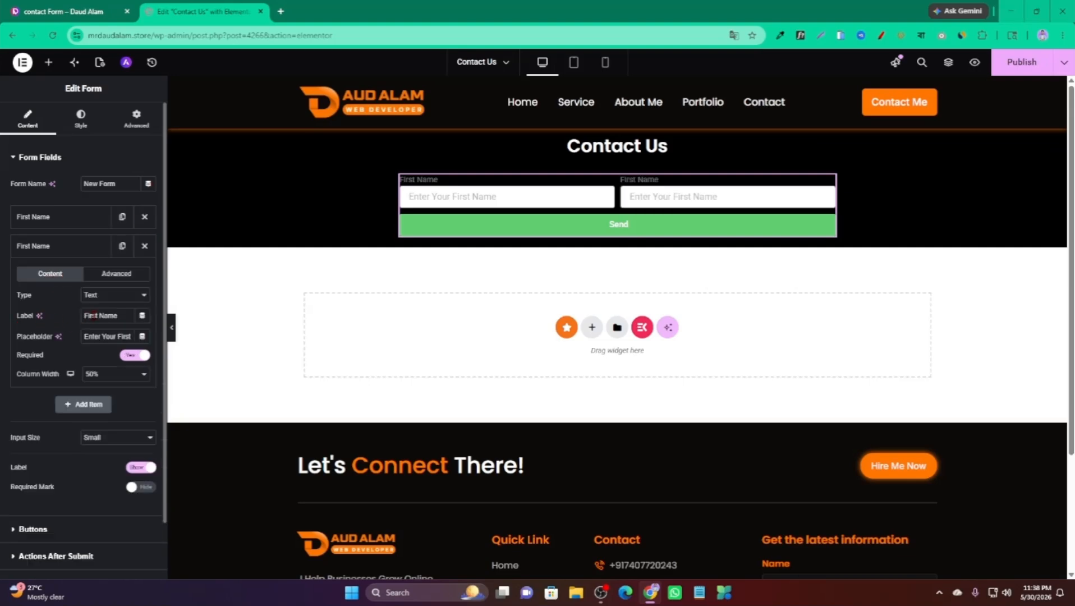
drag(97, 316, 83, 318)
text(Last)
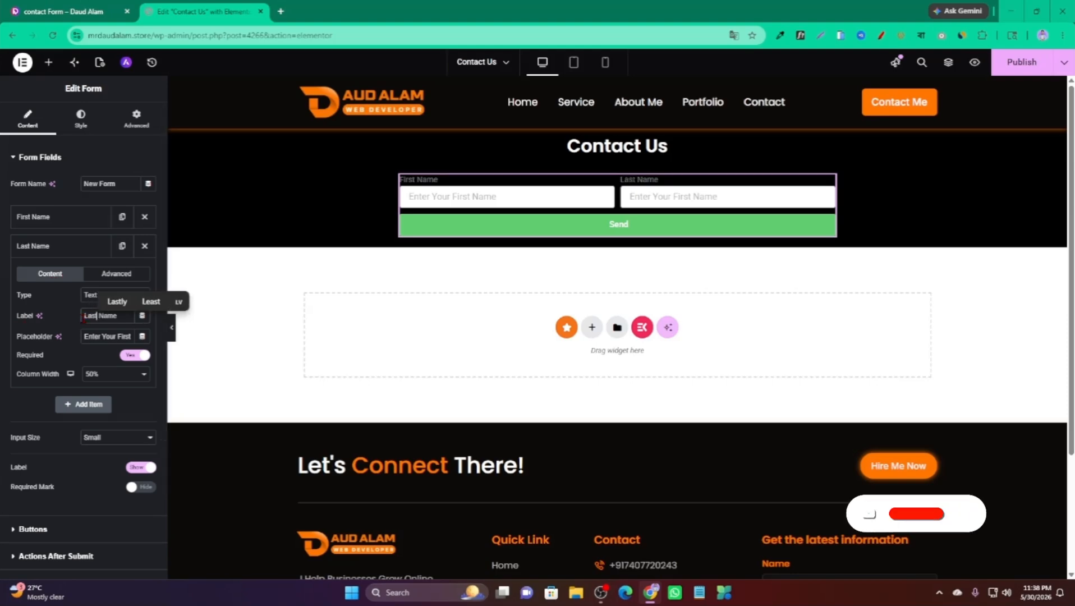
click(52, 252)
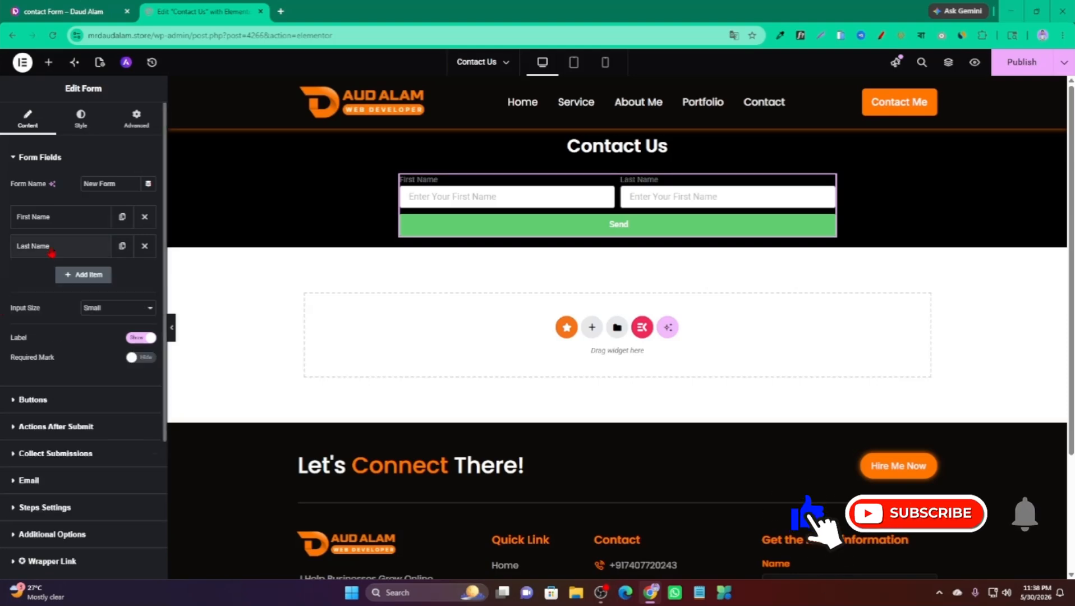
Change the copy's placeholder to Enter Your Last Name, then compare with the reference form.
click(52, 253)
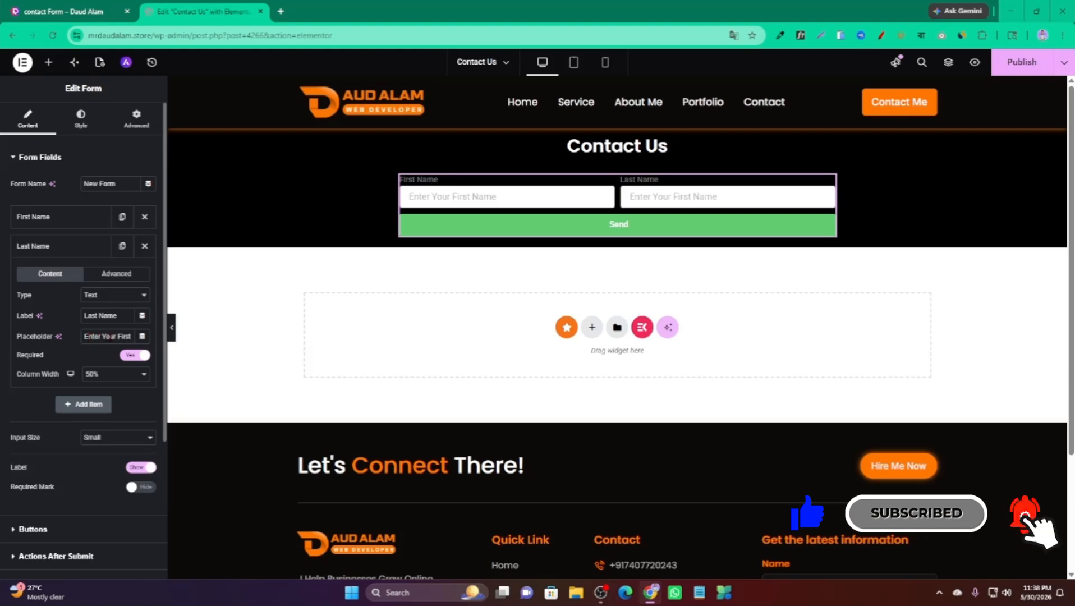
double_click(107, 336)
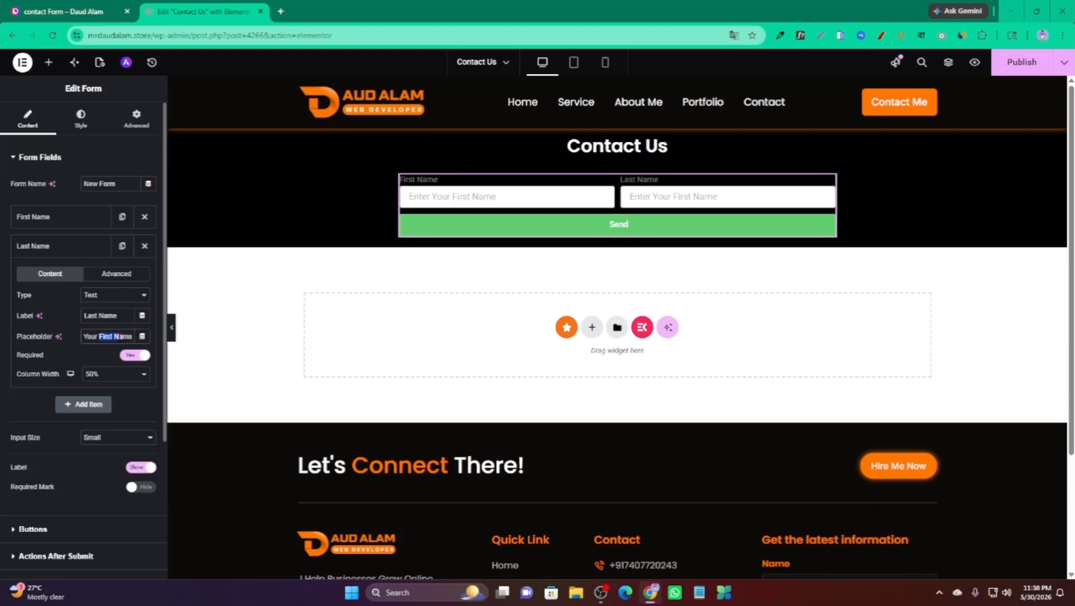
click(112, 336)
text(Lastt)
key(BackSpace)
scroll(74, 254, down, 1)
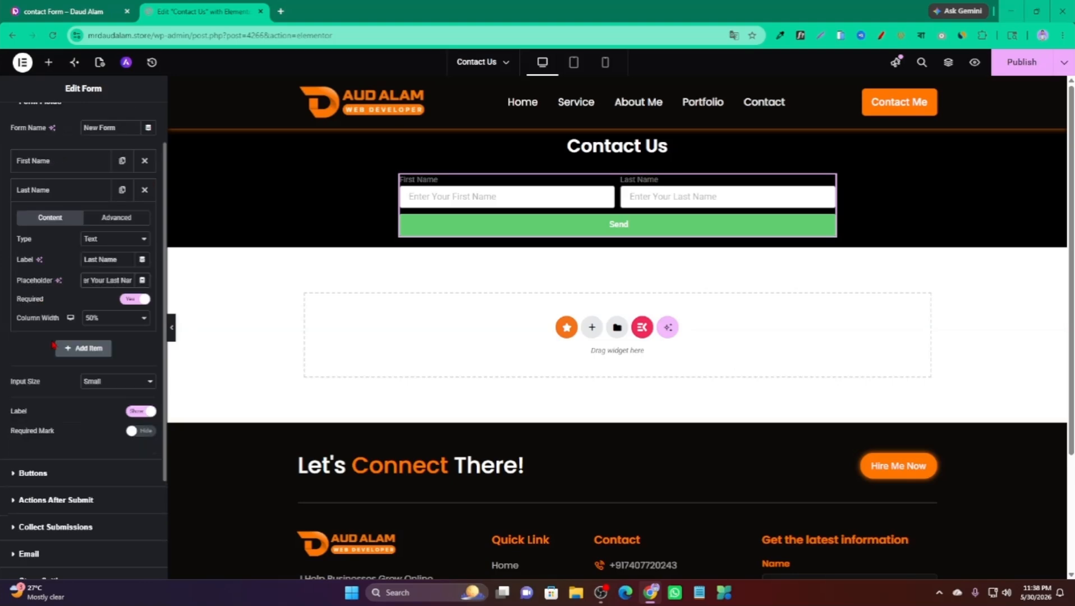
click(74, 191)
scroll(20, 240, up, 2)
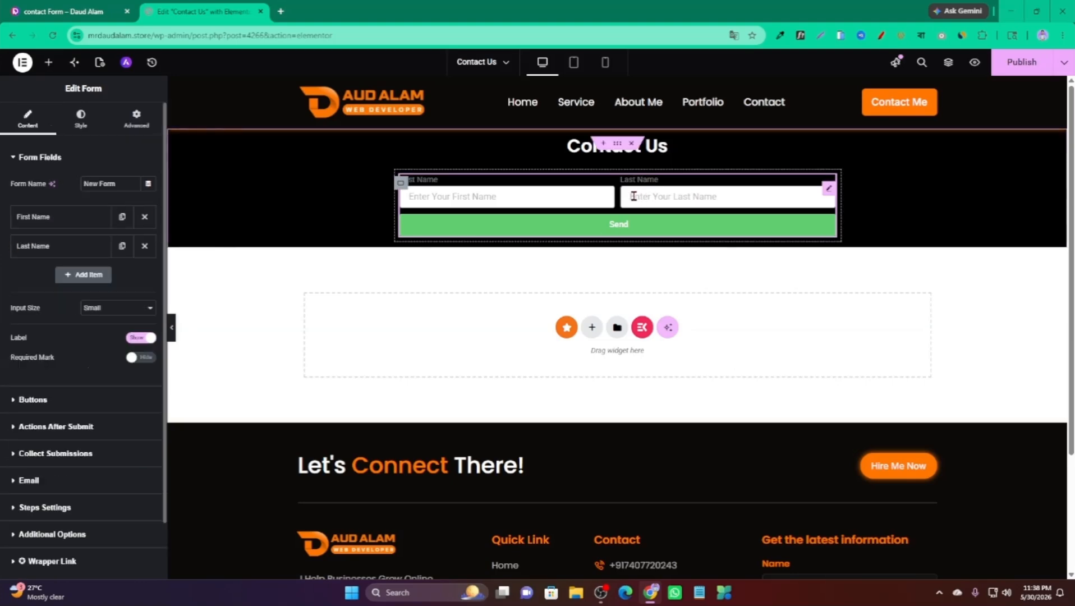
click(62, 11)
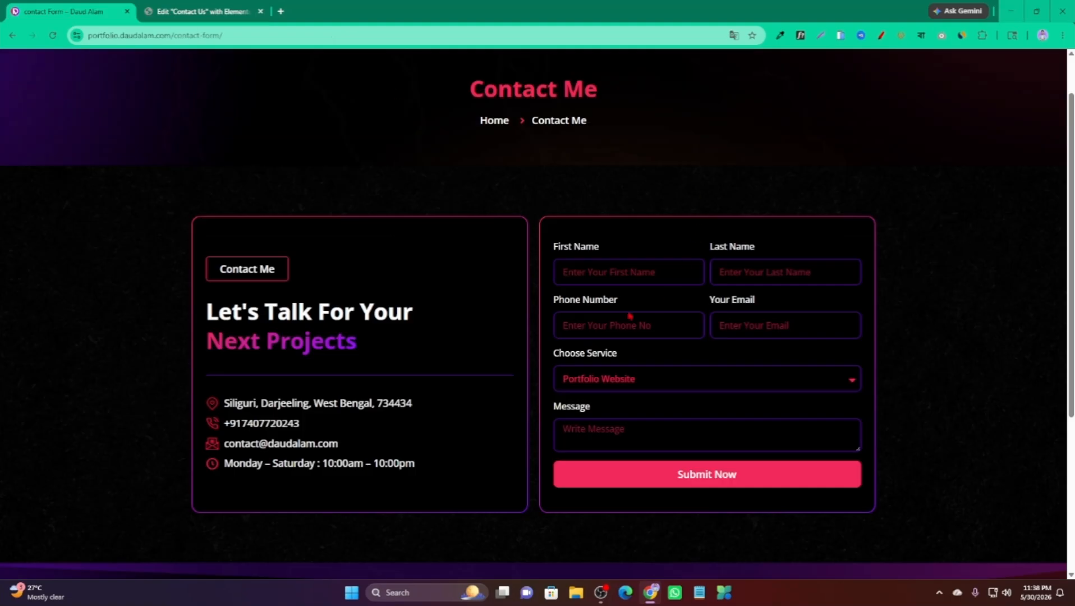
click(202, 11)
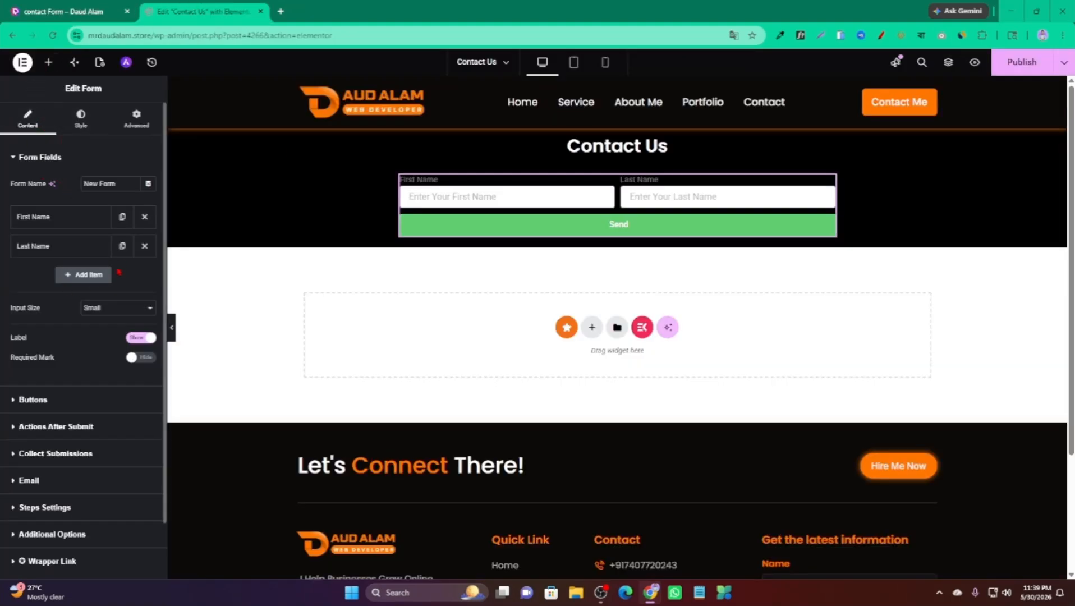
Add a Tel field labelled Your Phone with placeholder Enter Your Phone No.
click(89, 282)
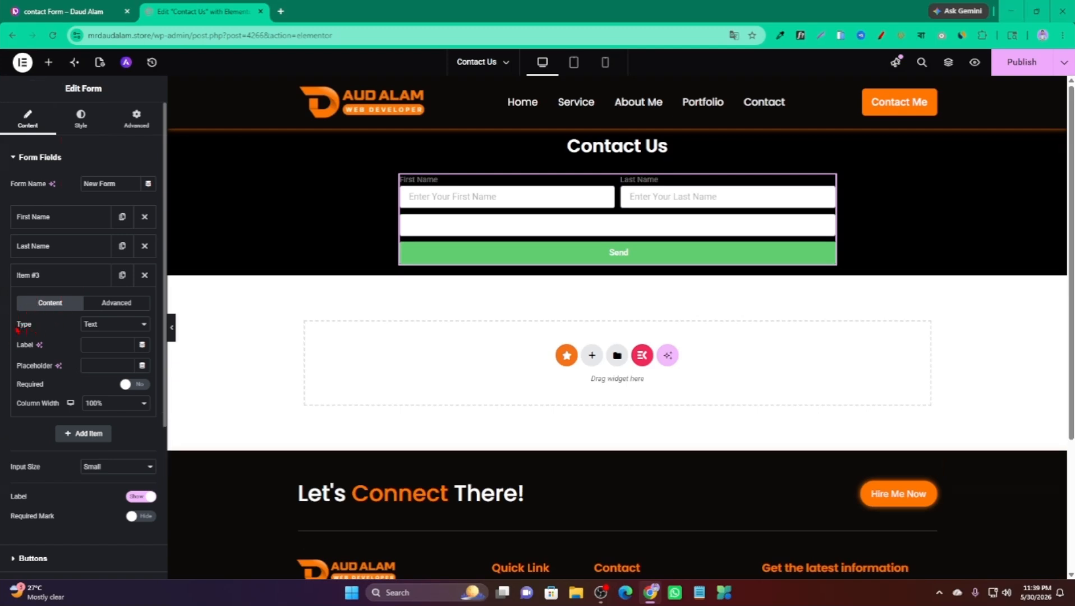
click(114, 329)
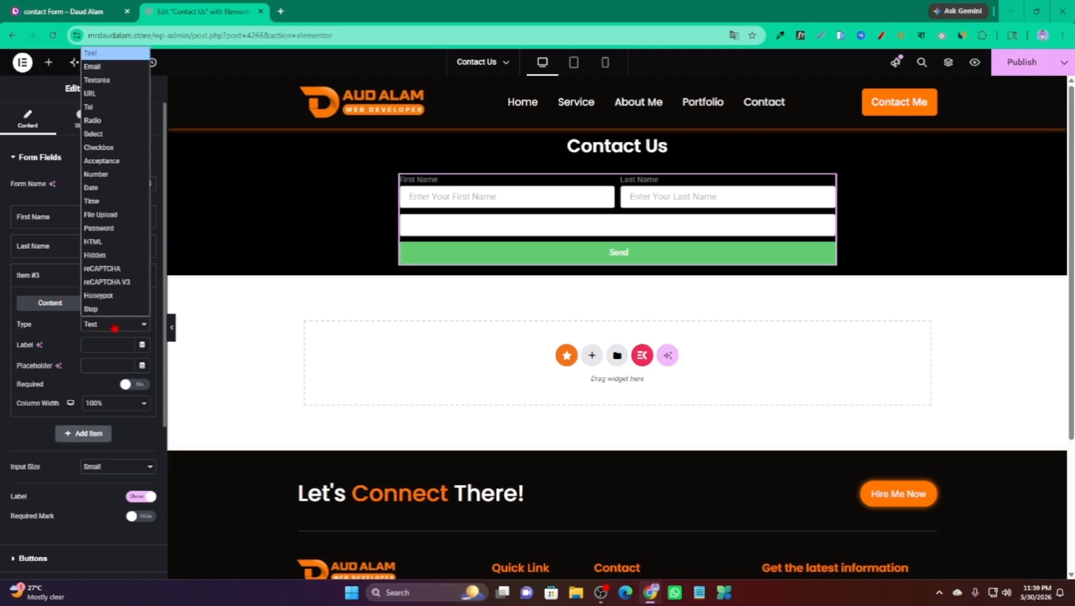
click(99, 111)
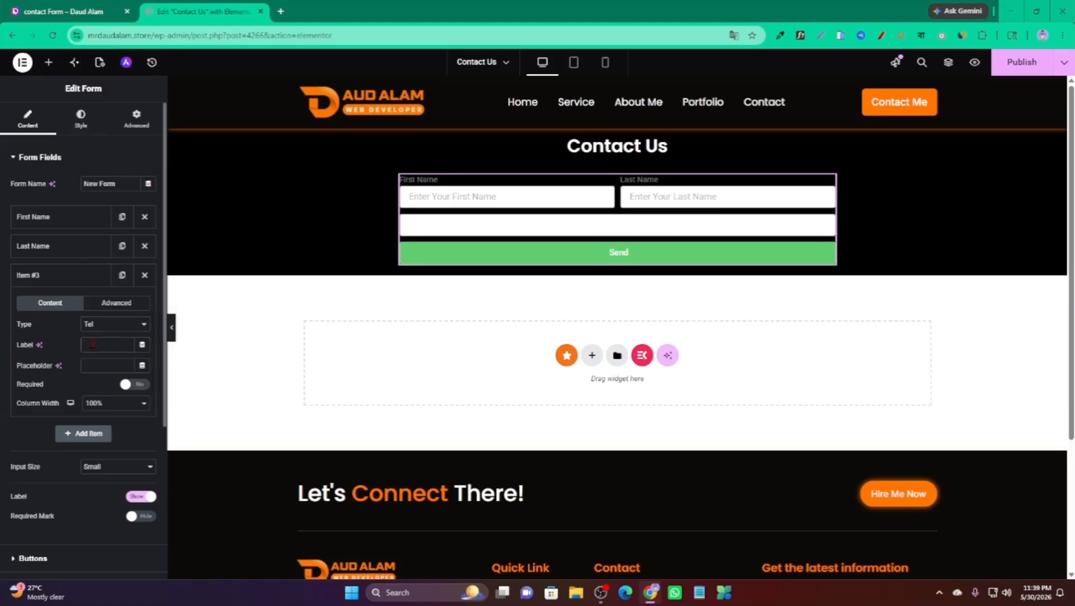
text(Yo)
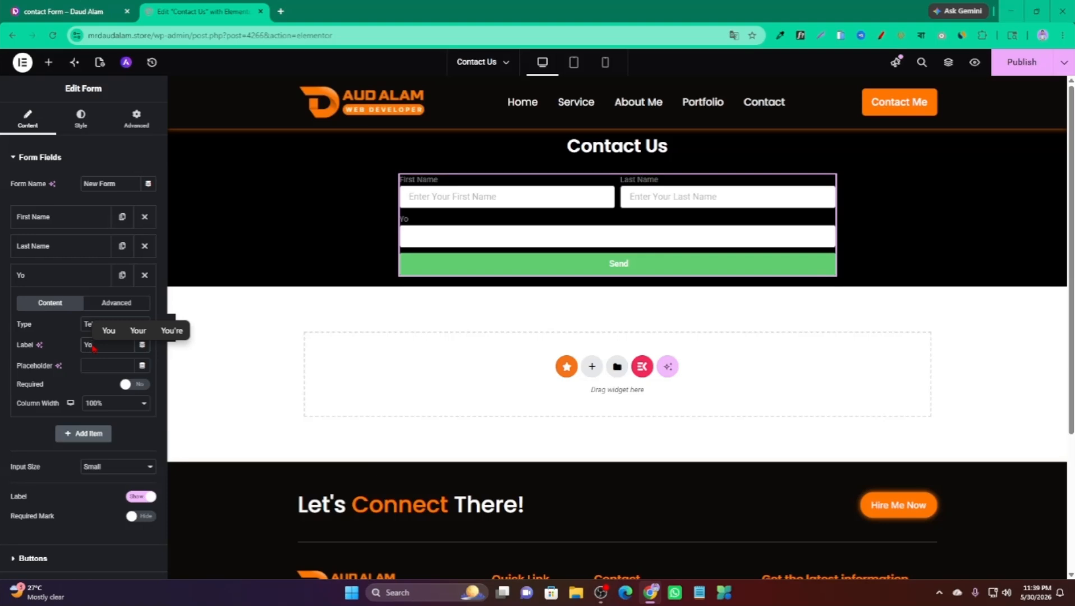
text(ur Phone)
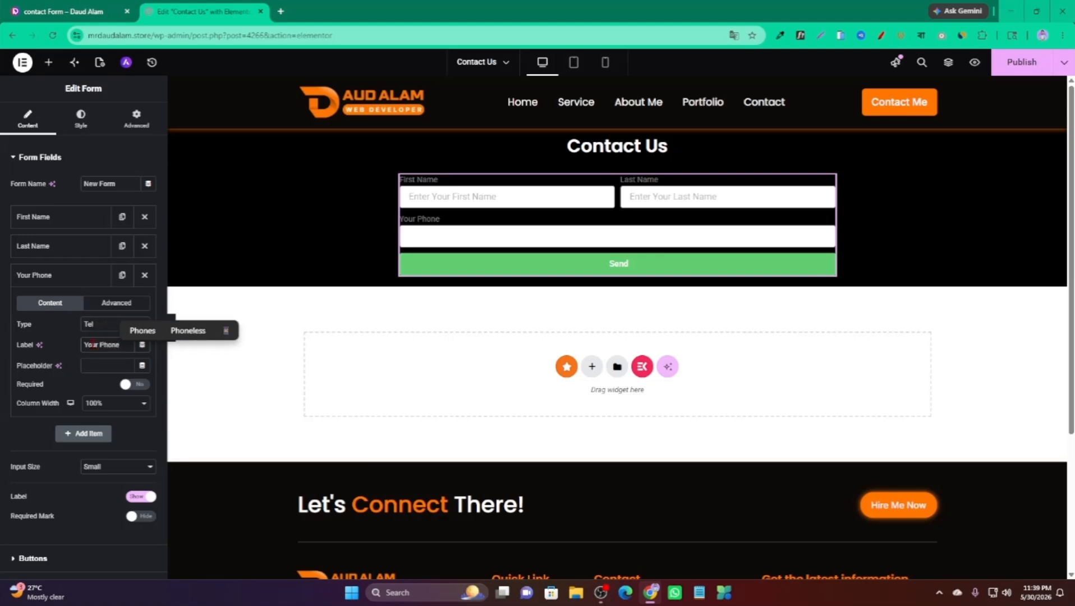
click(98, 365)
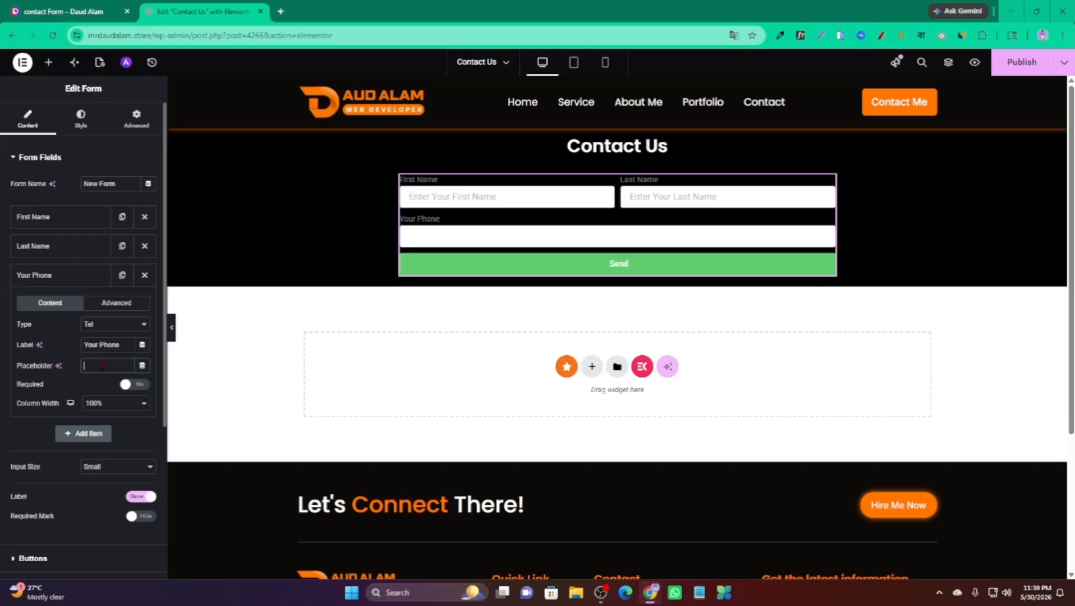
text(E)
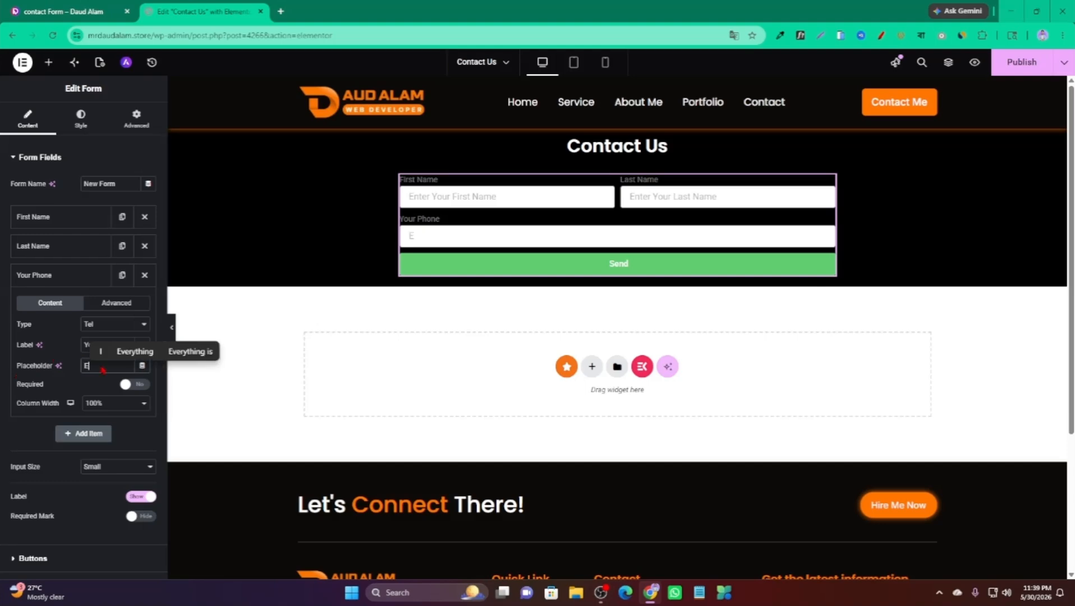
text(nter)
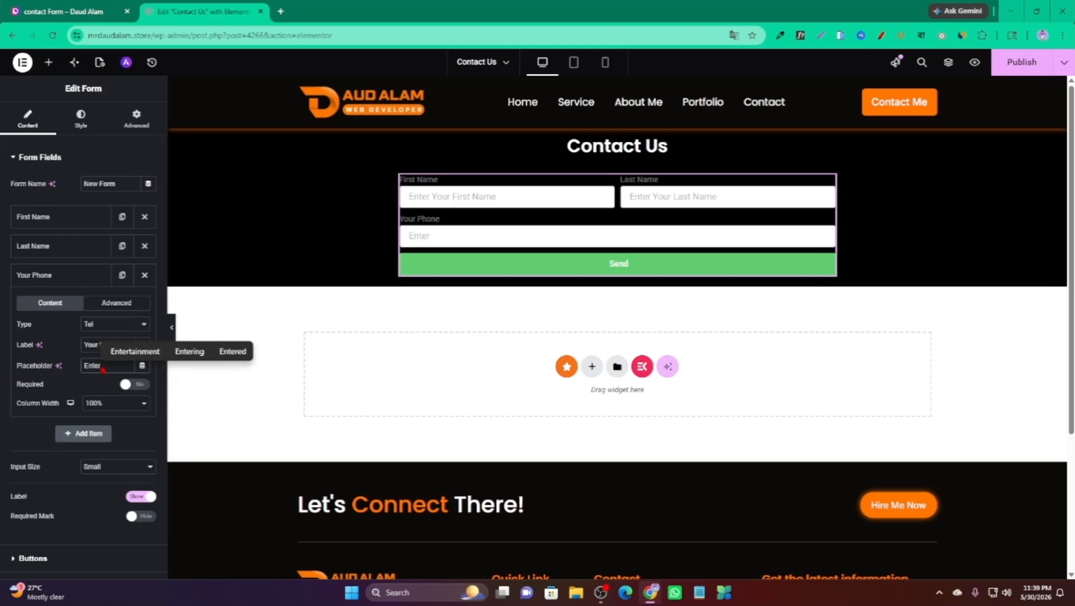
text( Your Phone No)
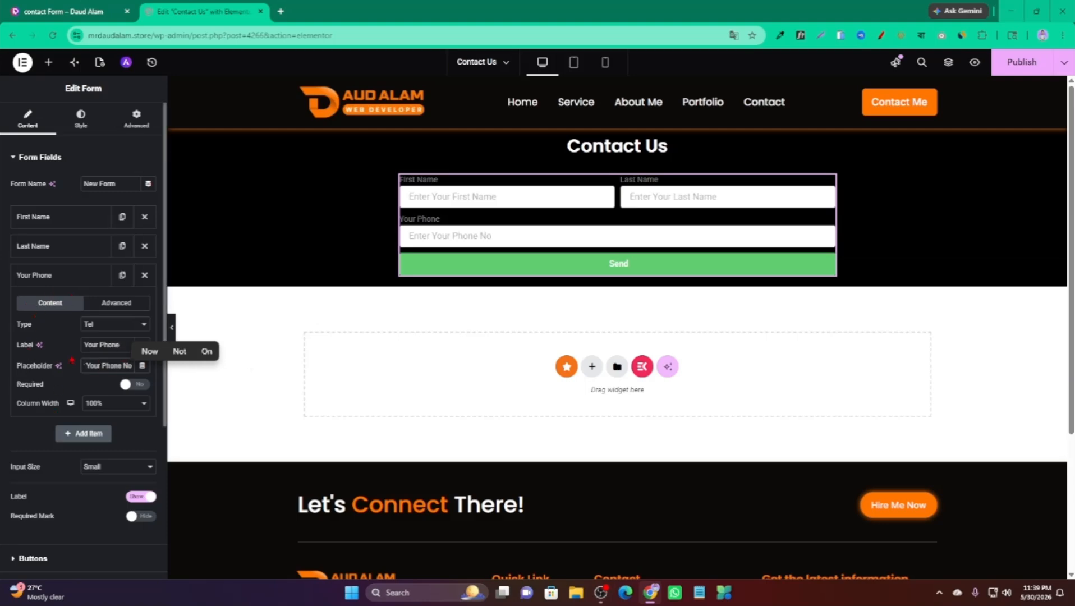
Make the Your Phone field required with a 50% column width.
click(106, 366)
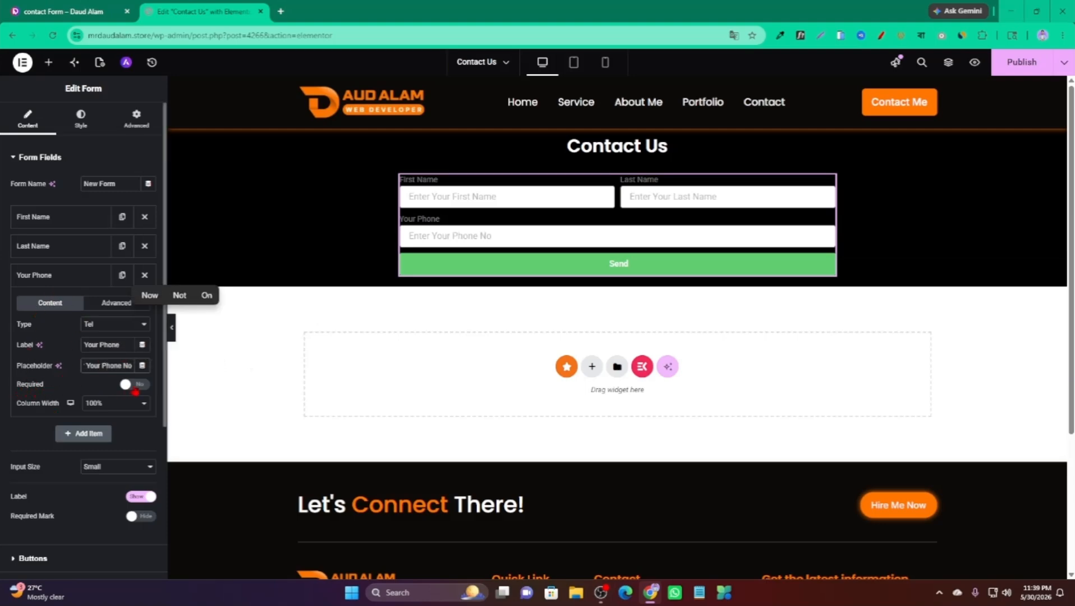
click(130, 386)
click(110, 408)
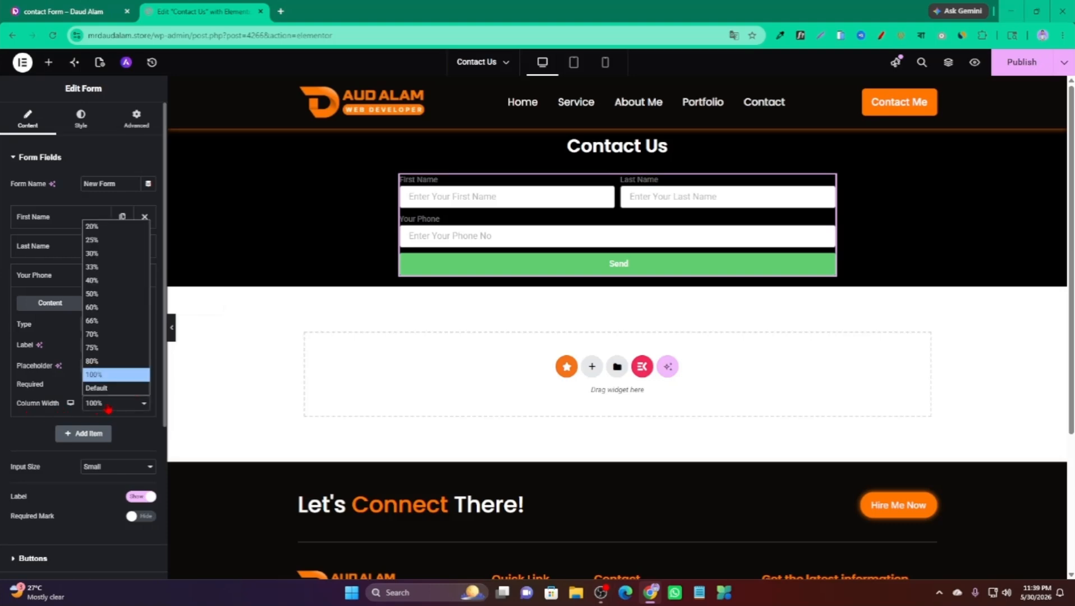
click(106, 308)
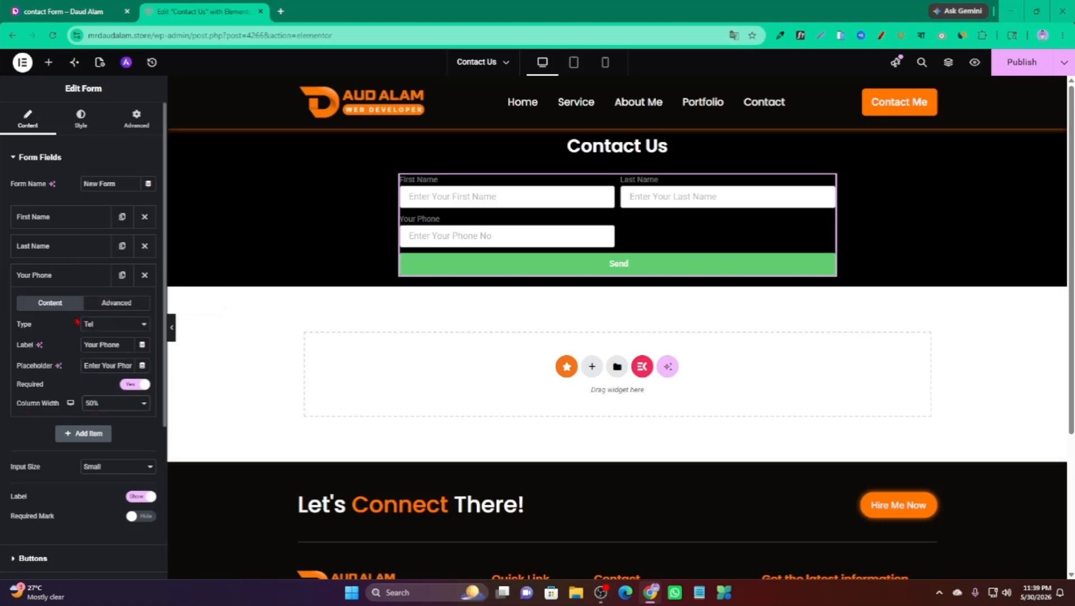
click(56, 275)
Duplicate Your Phone and make the copy an Email field, Your Email, placeholder Enter Your Email.
click(121, 275)
scroll(39, 318, down, 1)
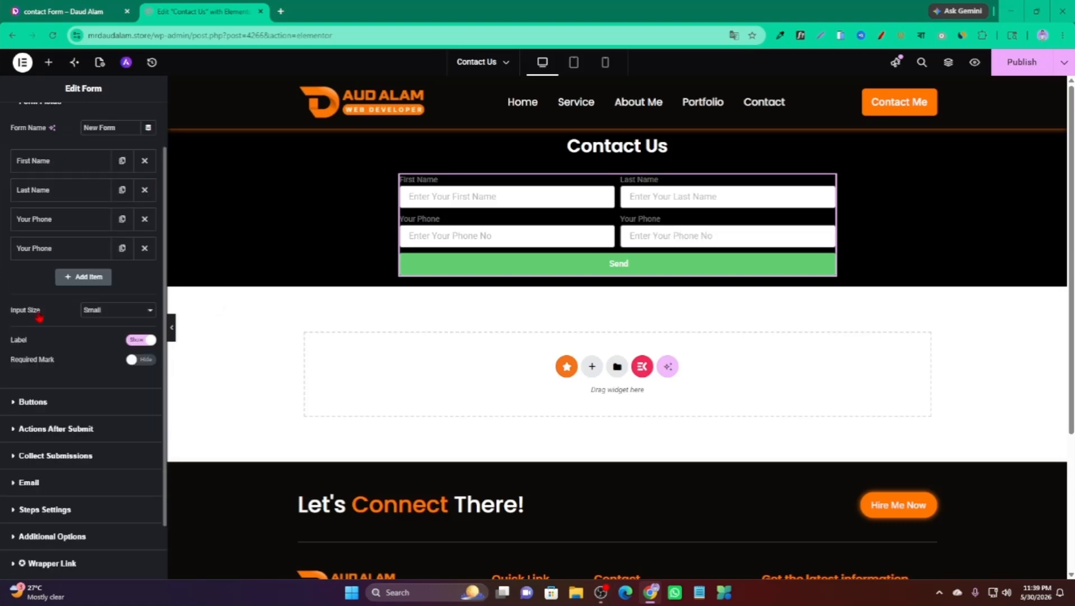
click(59, 251)
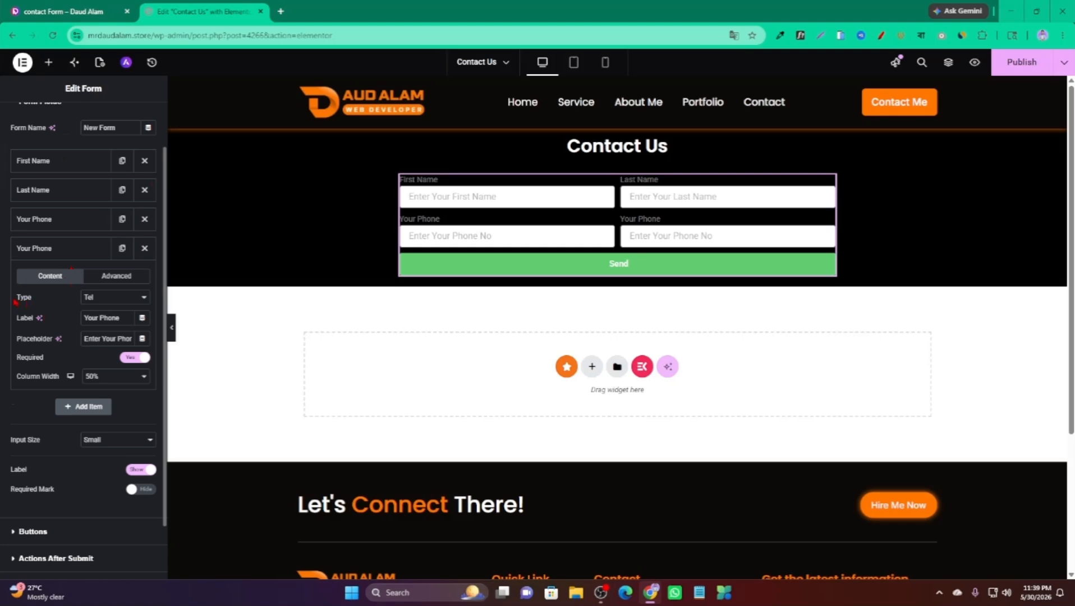
click(100, 304)
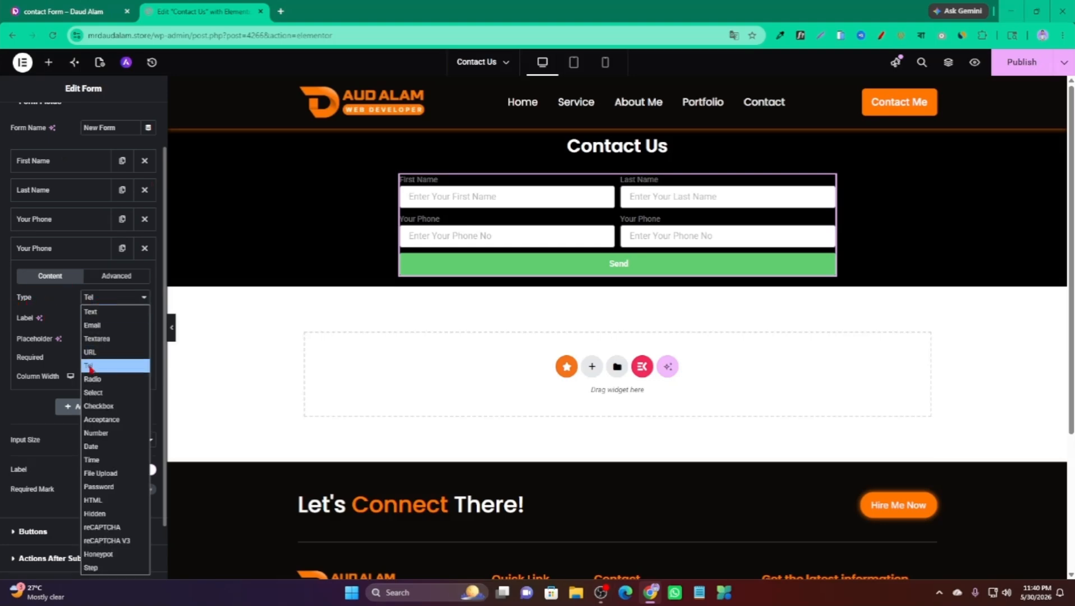
click(96, 325)
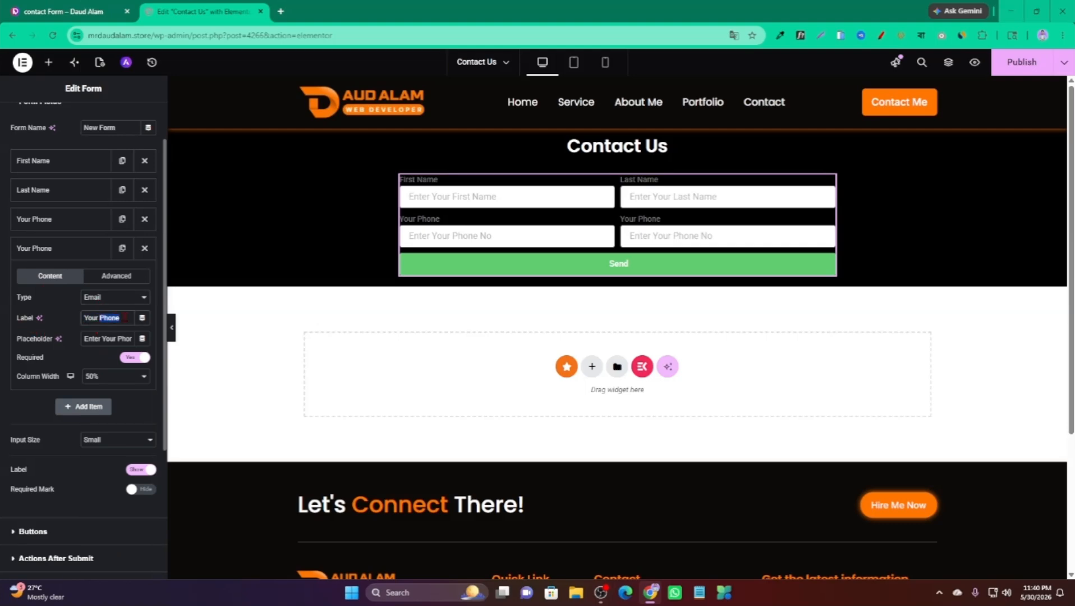
text(Email)
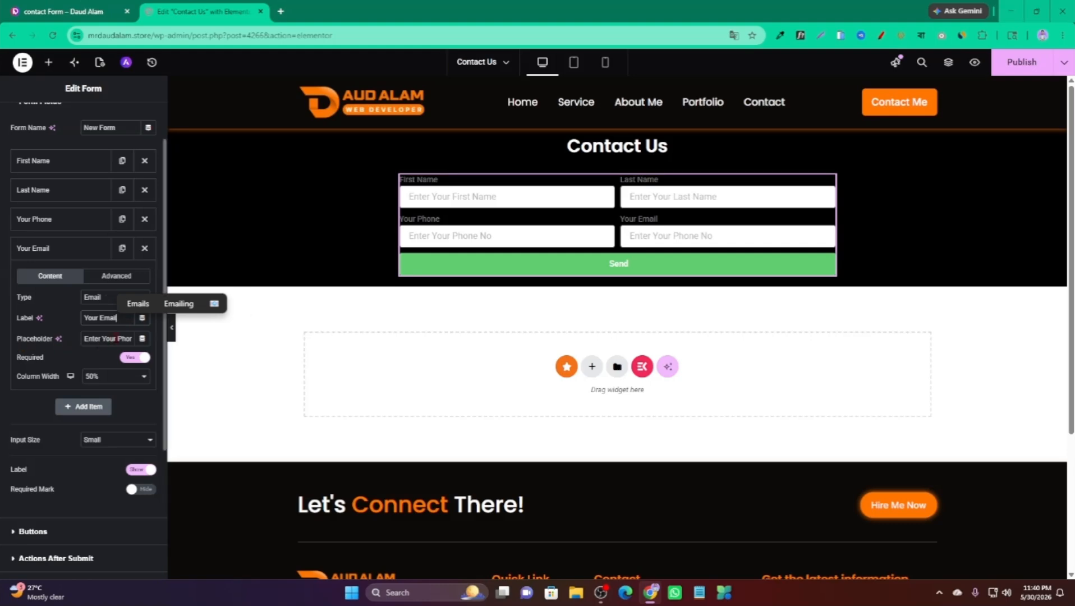
drag(117, 339, 131, 342)
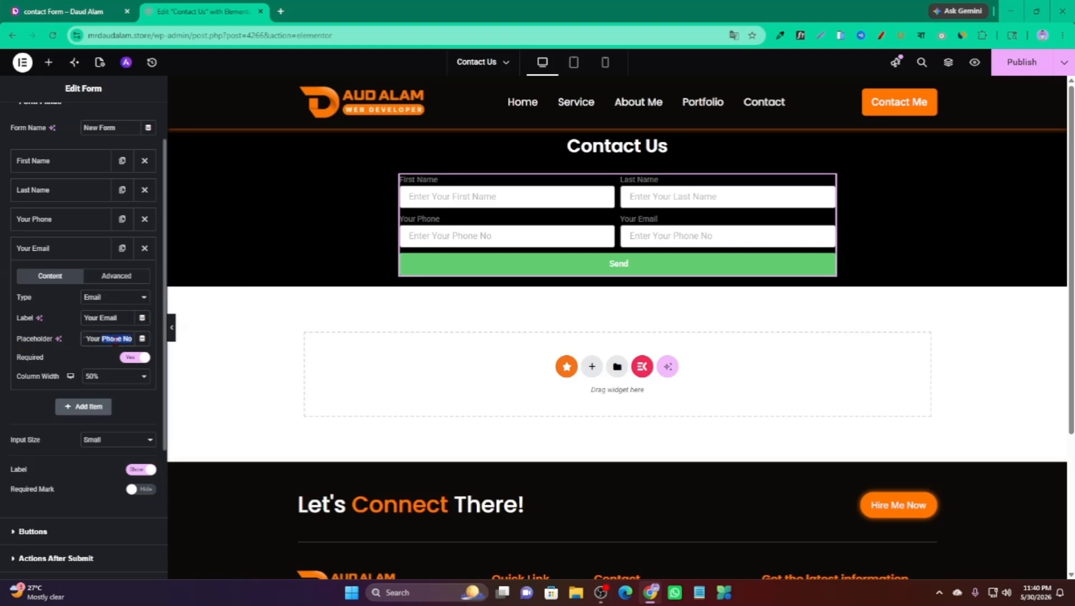
text(Email)
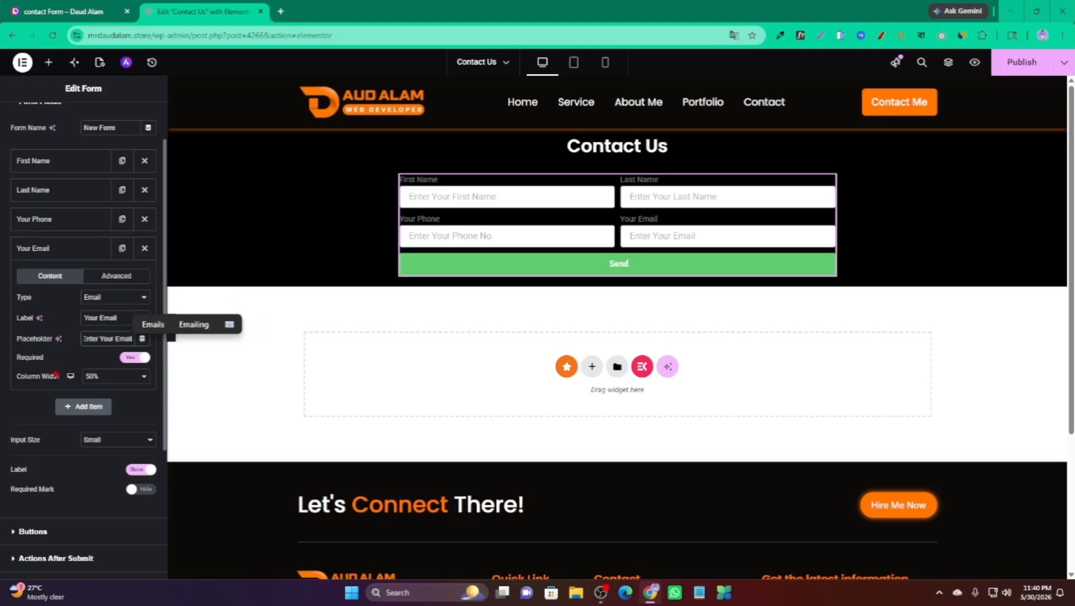
click(84, 249)
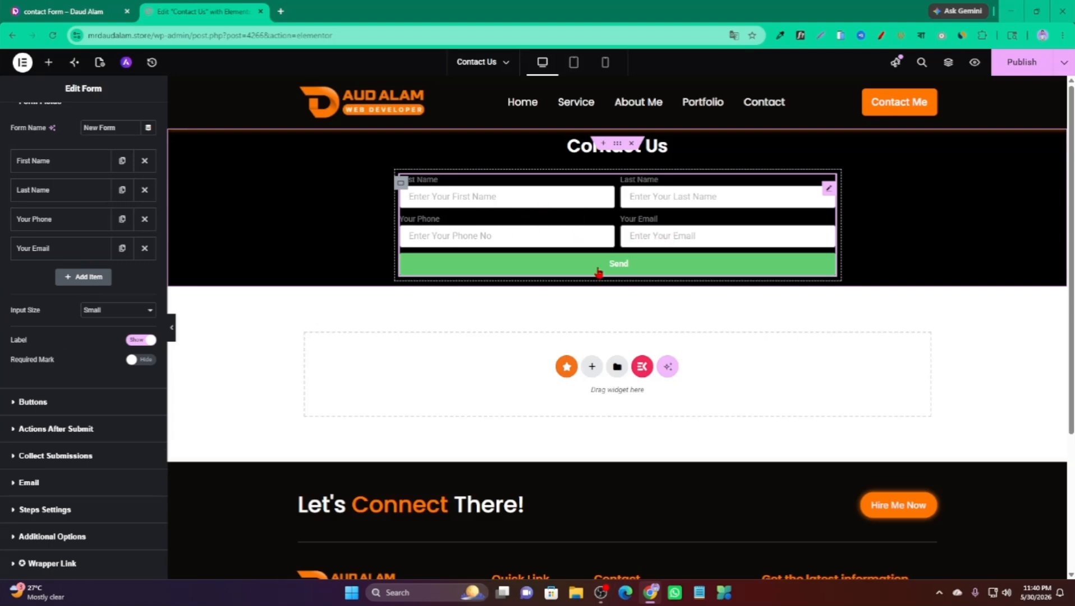
Check the reference form's Choose Service options, then add a fifth field in Elementor.
key(ctrl+Tab)
click(684, 389)
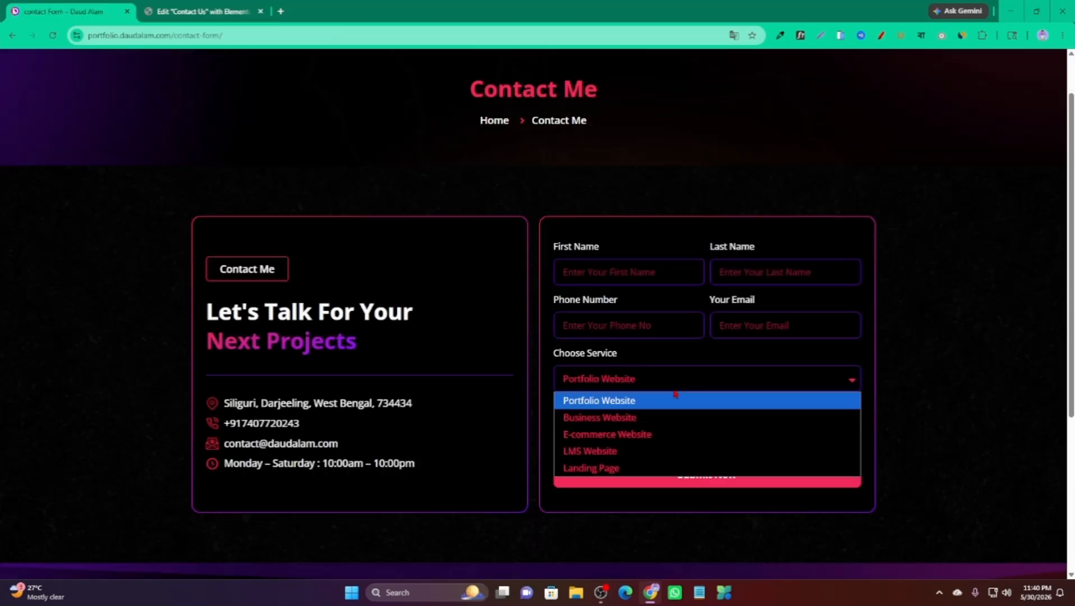
click(664, 388)
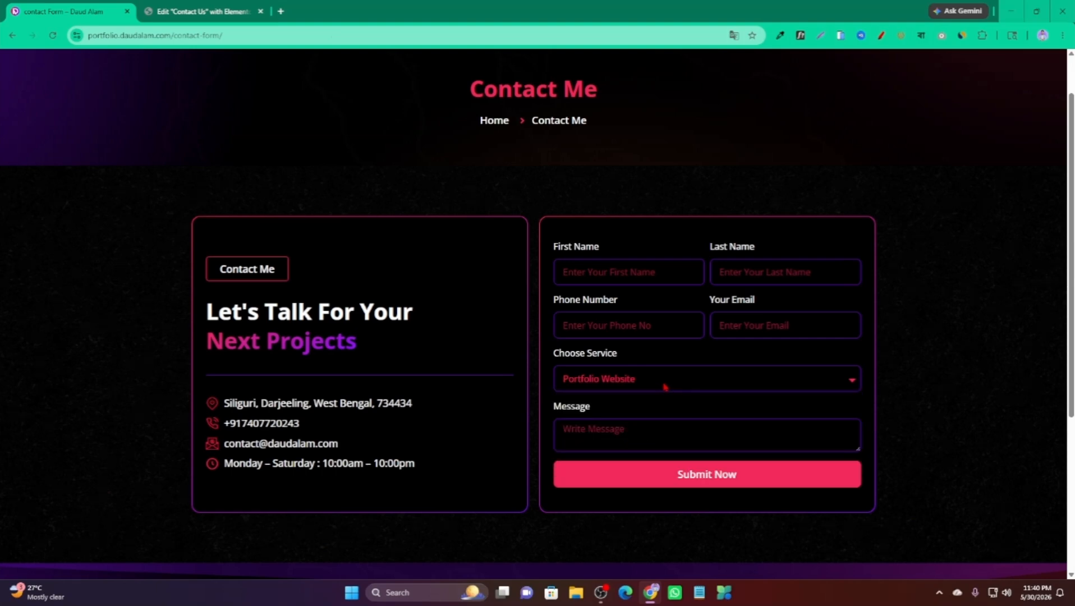
click(666, 383)
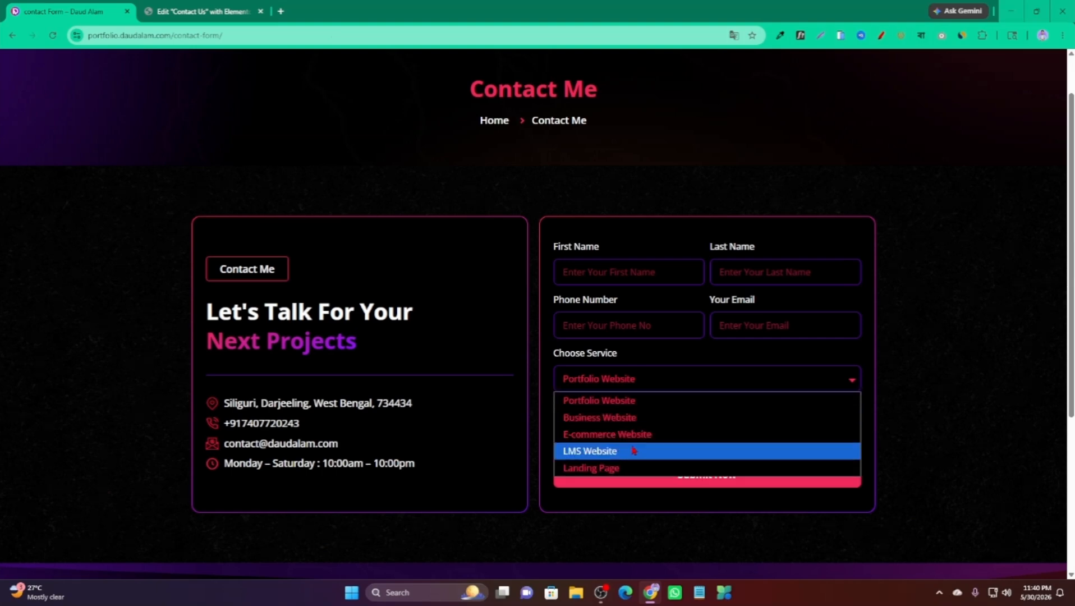
click(656, 386)
key(ctrl+Tab)
click(93, 335)
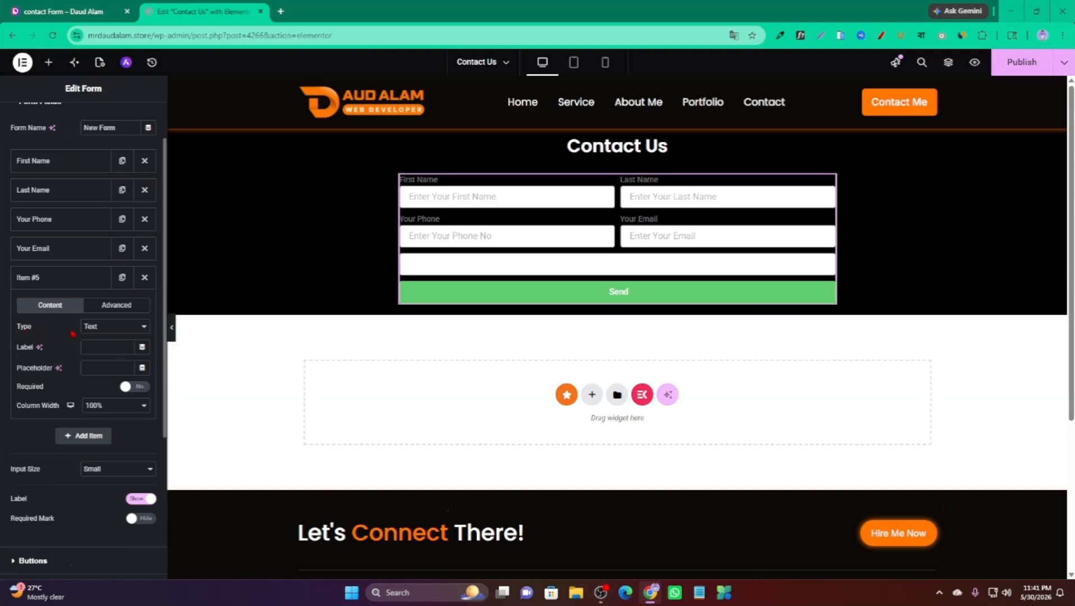
Make the new field a required Select labelled Choose Service.
click(94, 328)
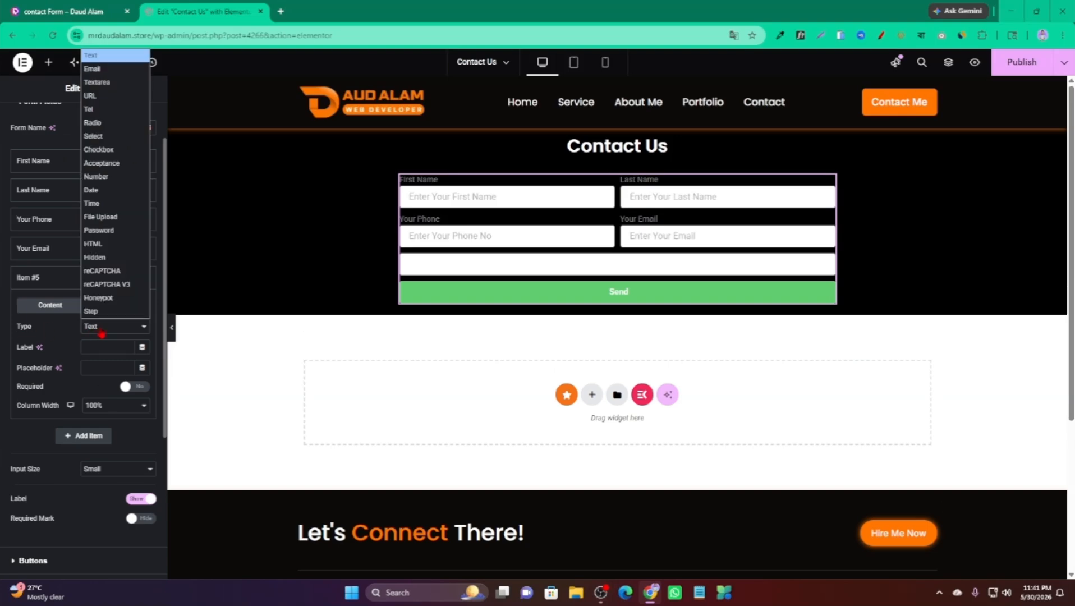
click(96, 138)
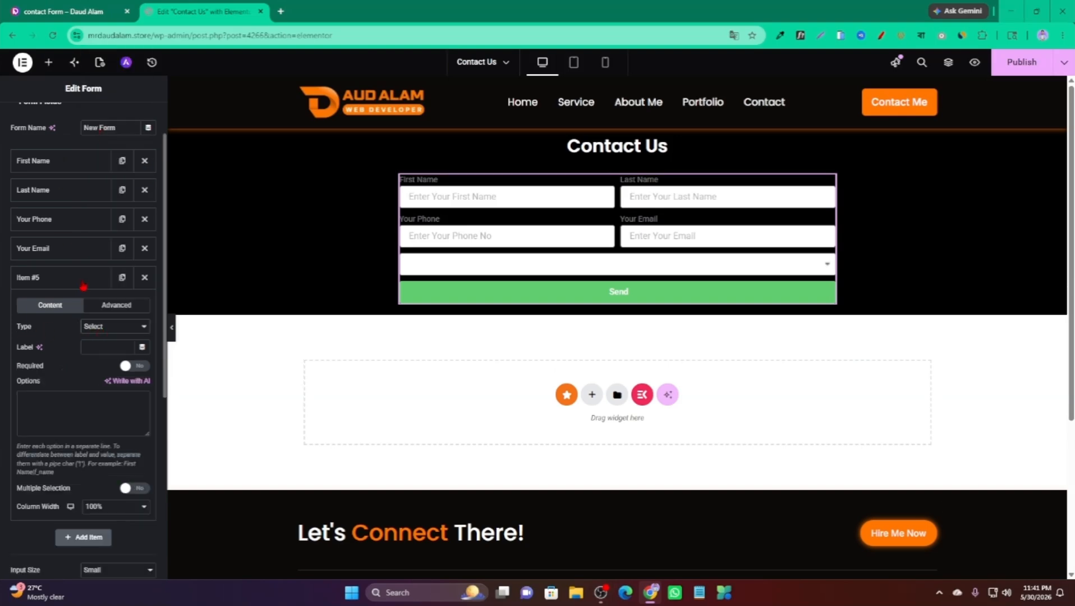
scroll(51, 350, down, 1)
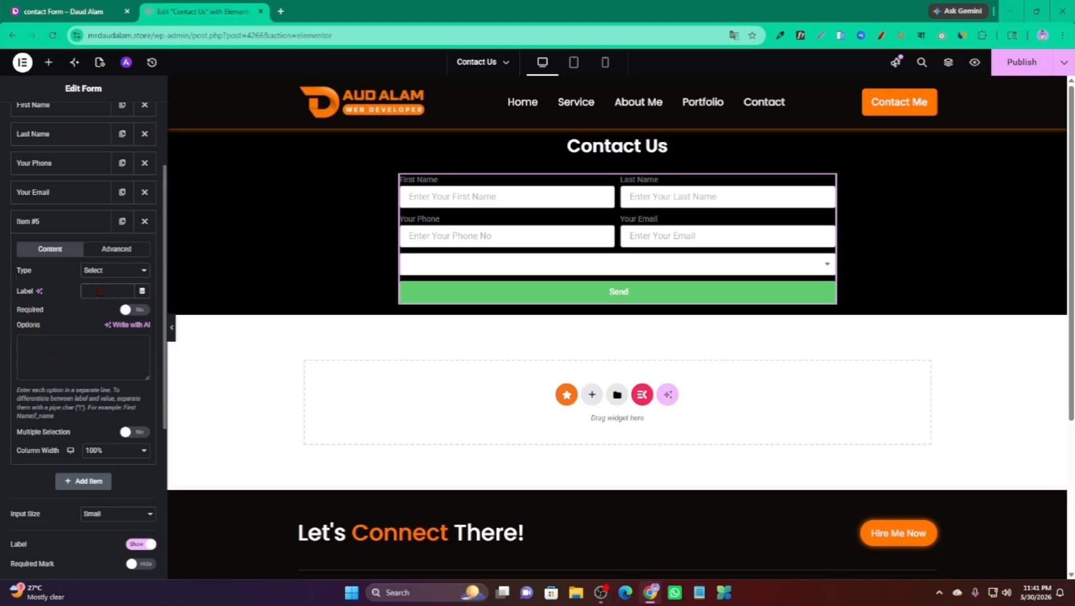
text(Cho)
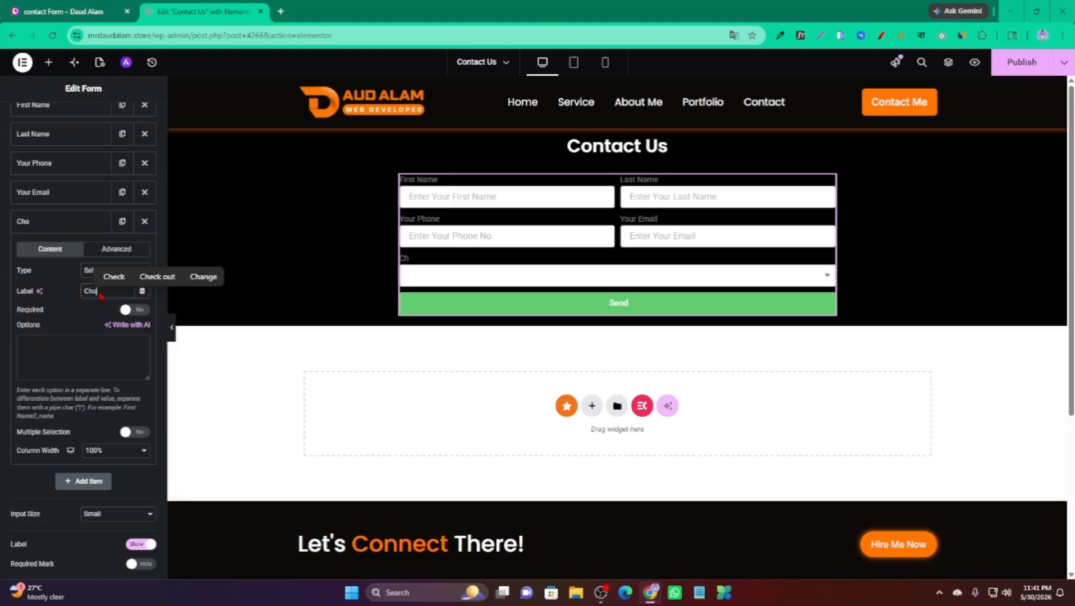
text(ose)
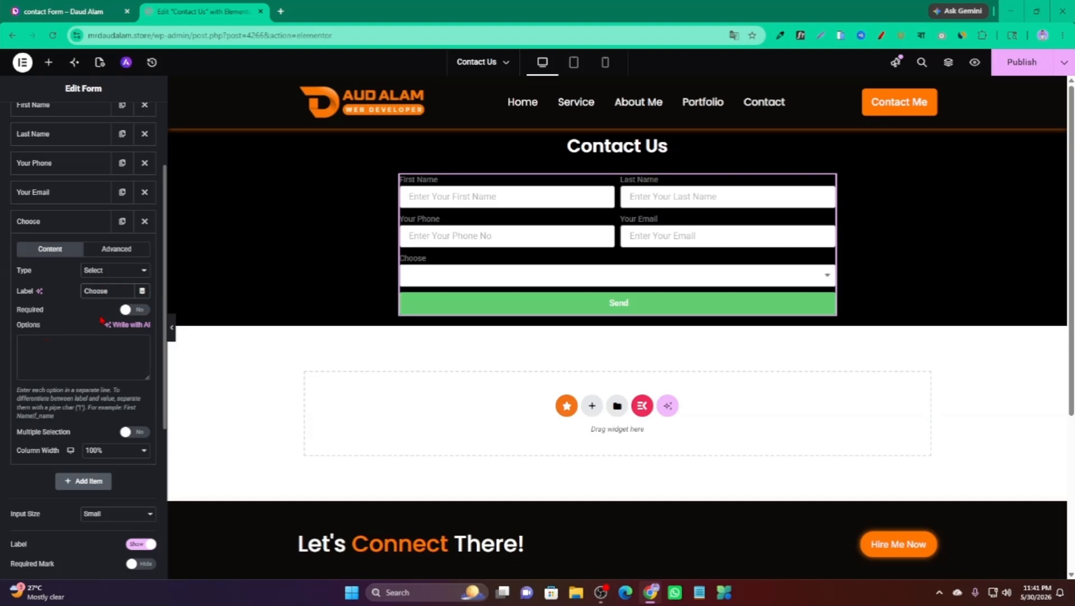
text( Ser)
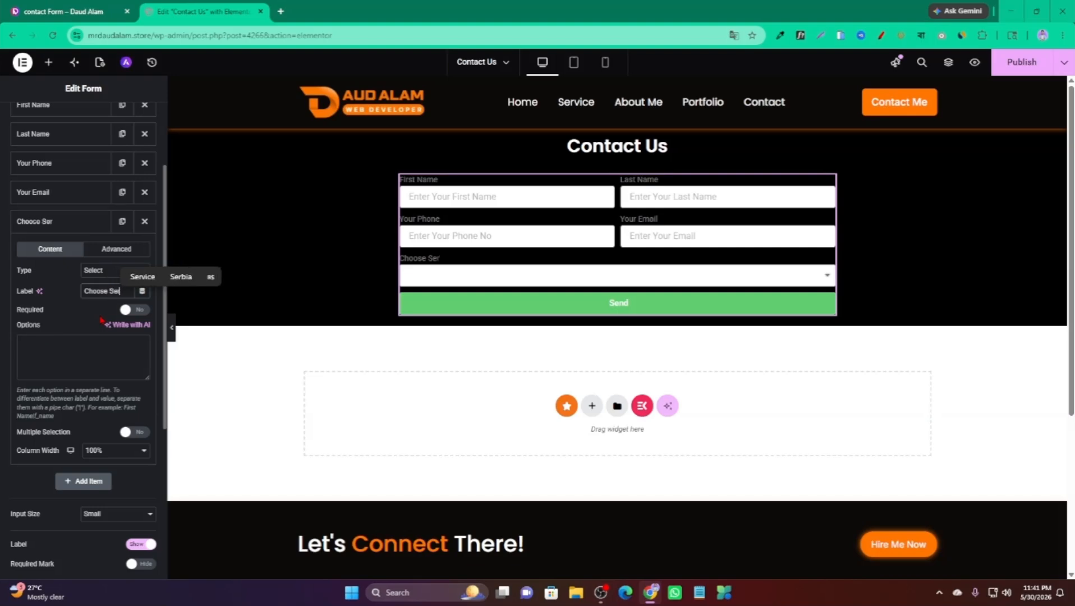
text(vice)
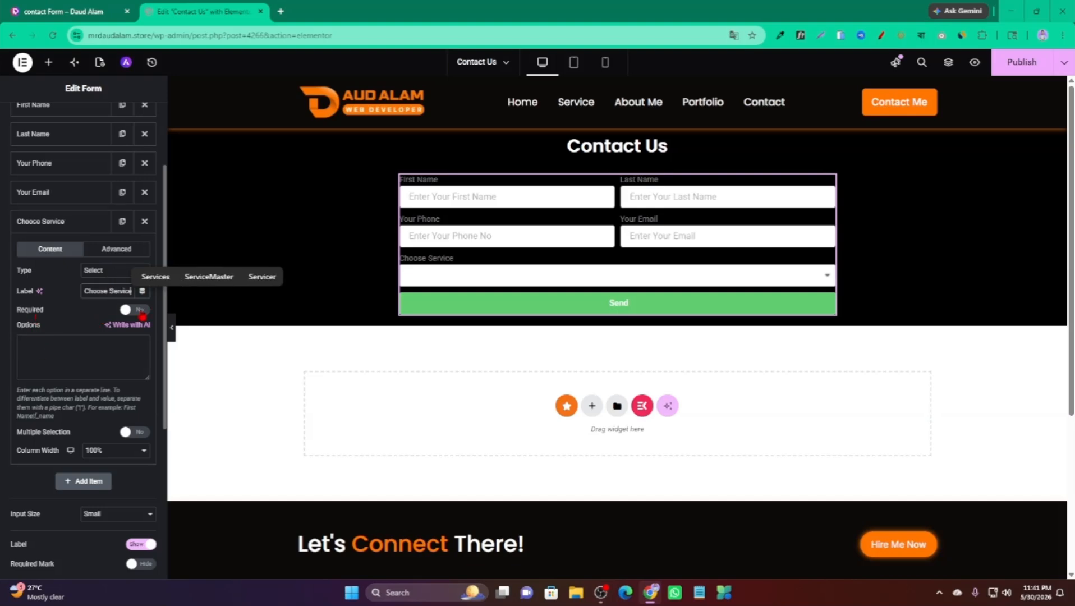
click(142, 312)
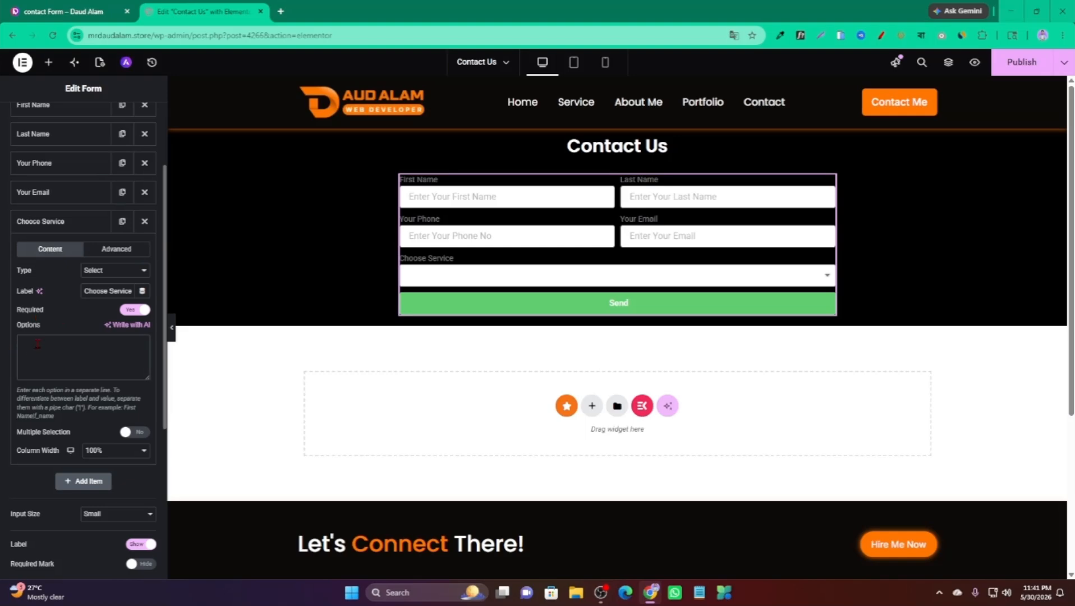
Enter the options Portfolio Website, Business Website, Ecommerce Website and Landing Page.
text(Portf)
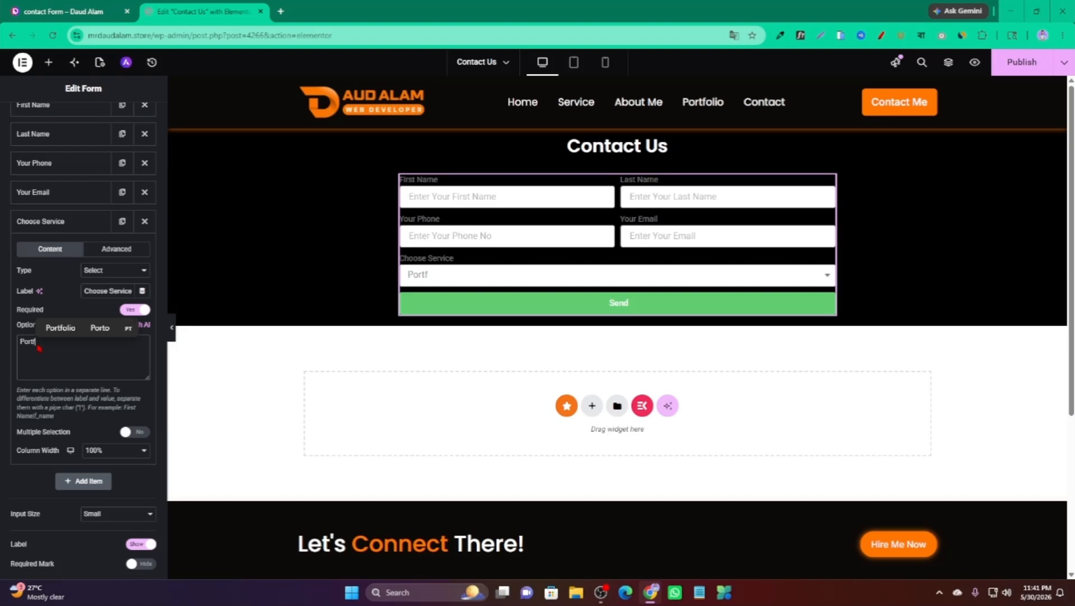
text(olio W)
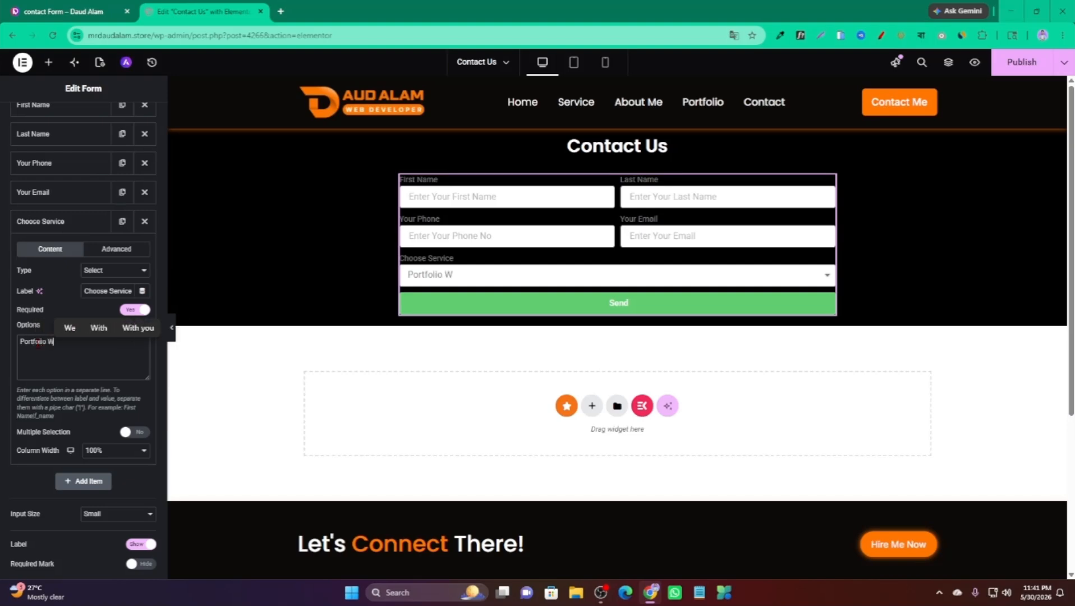
text(ebsite)
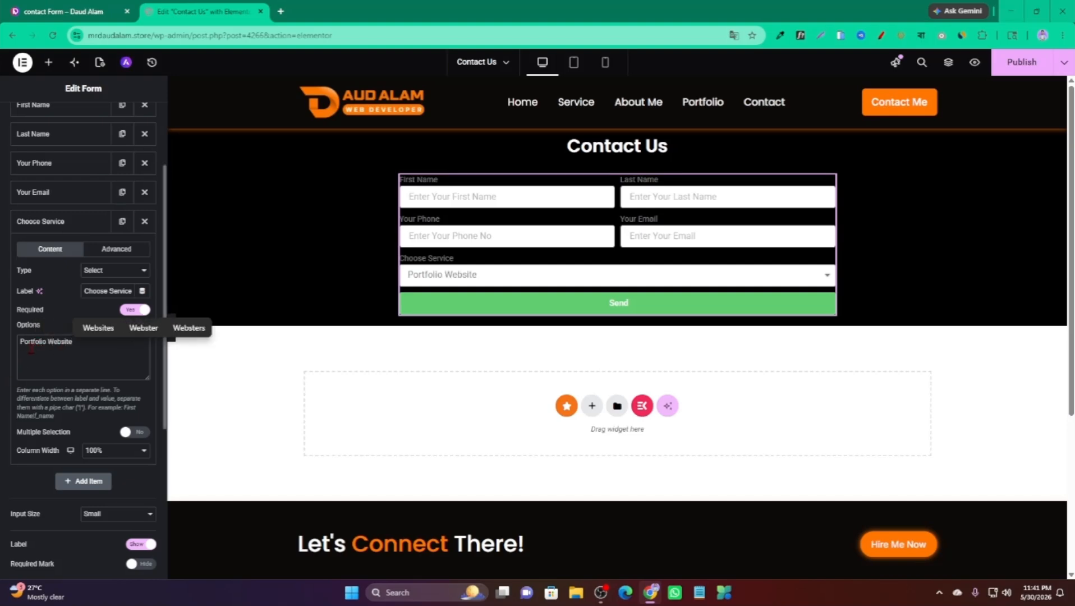
key(Return)
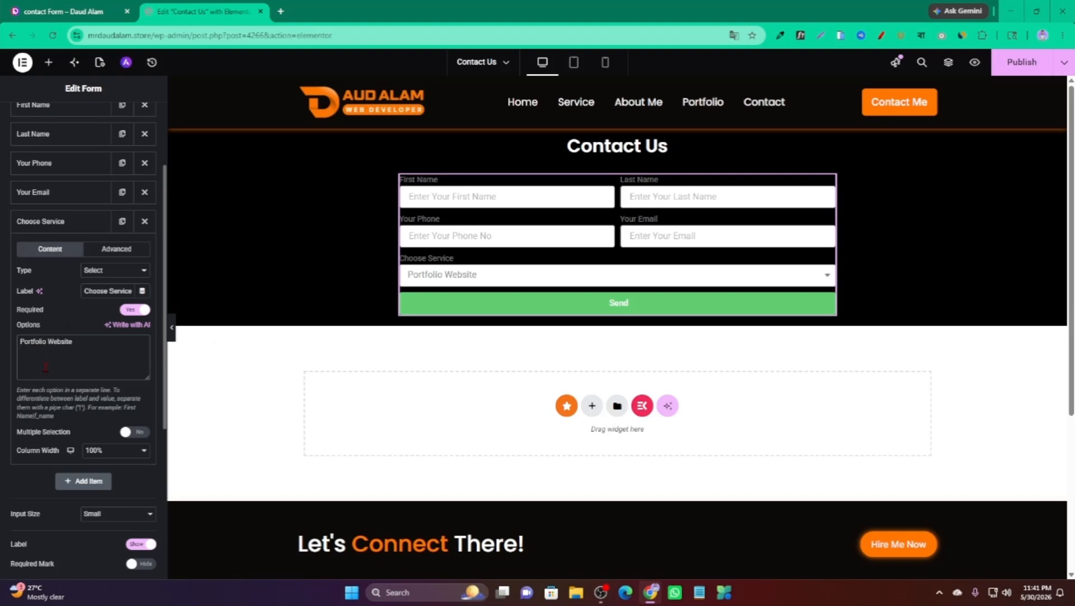
text(Bus)
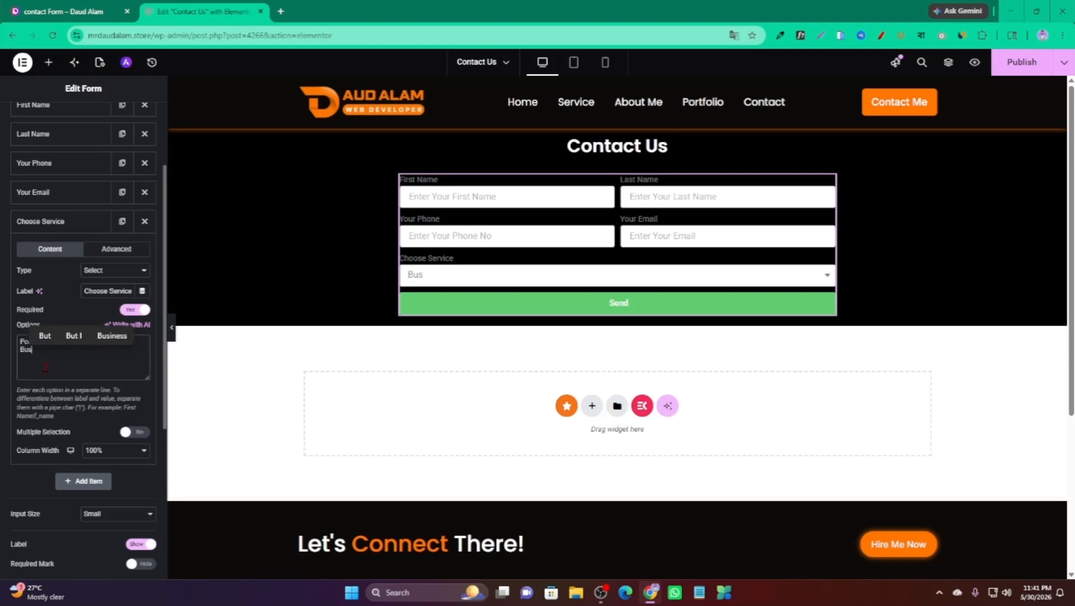
text(iness Website)
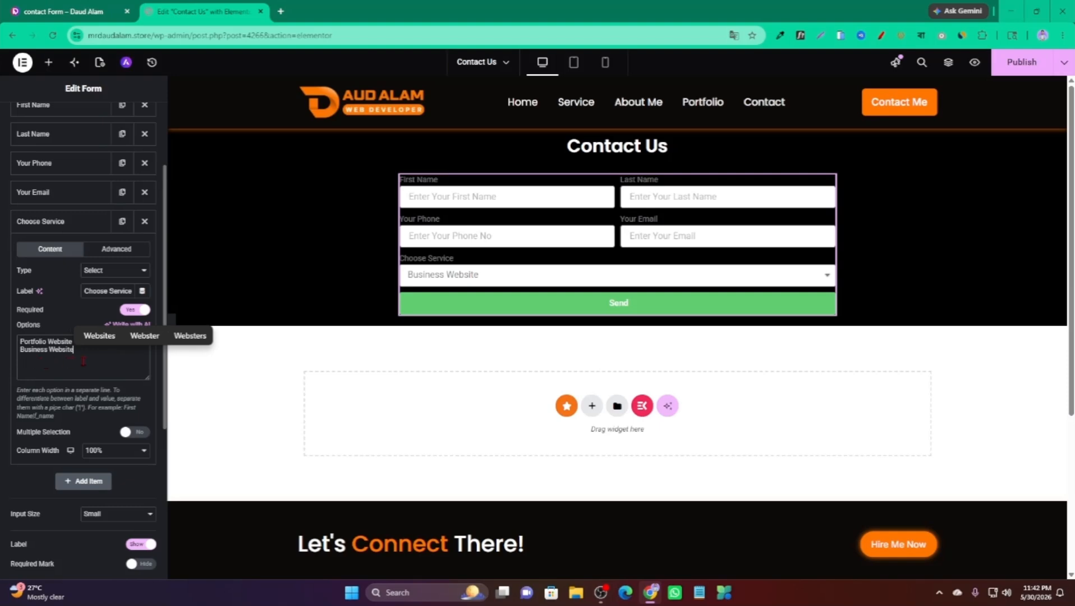
key(Return)
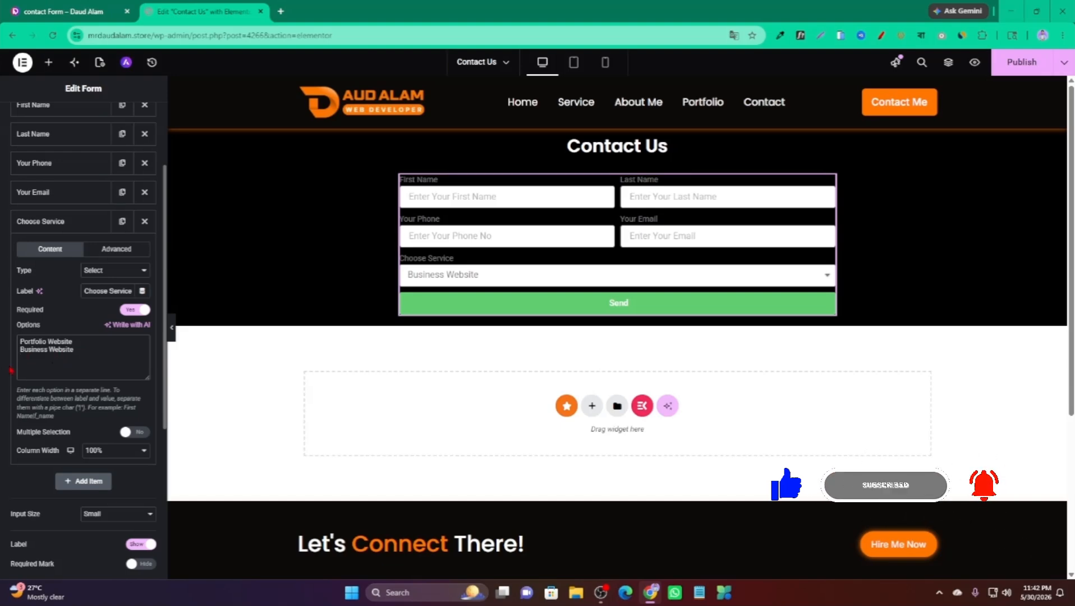
text(Ecommerce Website)
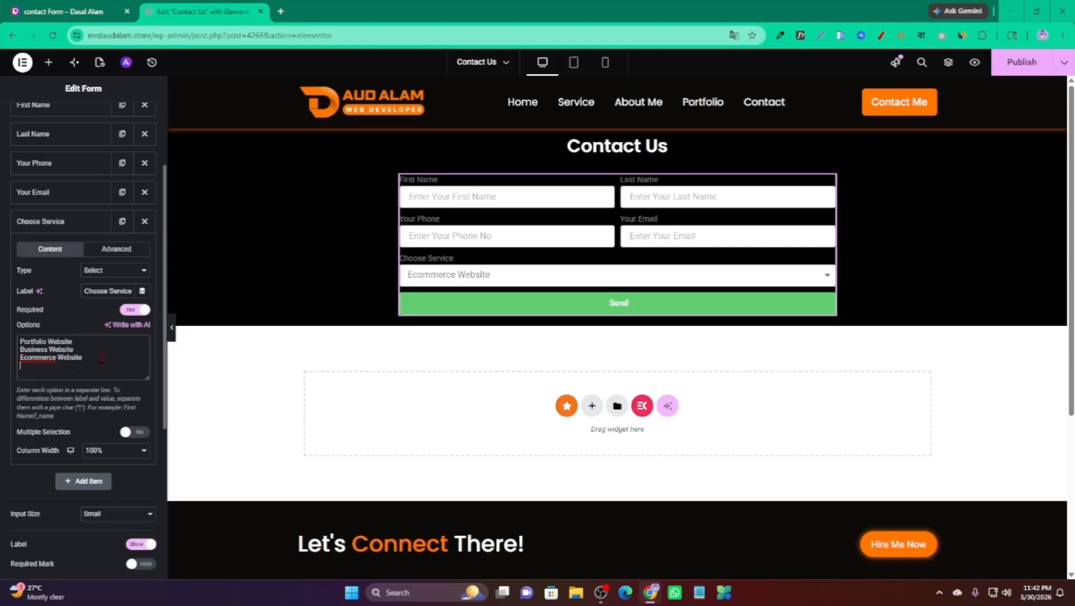
key(Return)
text(Landing Page)
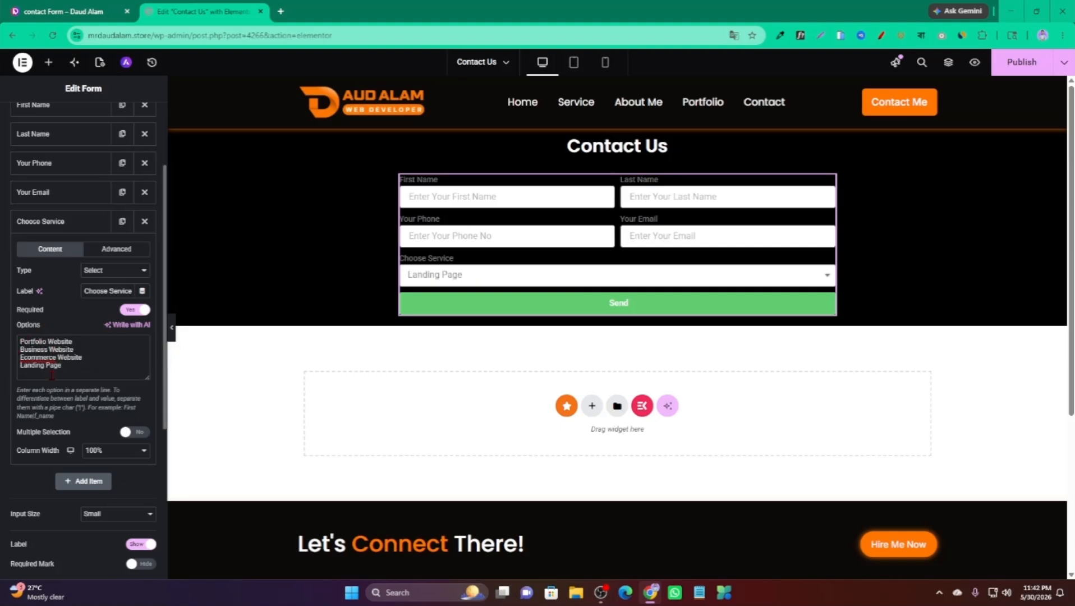
Test the Choose Service dropdown in the preview, selecting Portfolio Website.
click(473, 275)
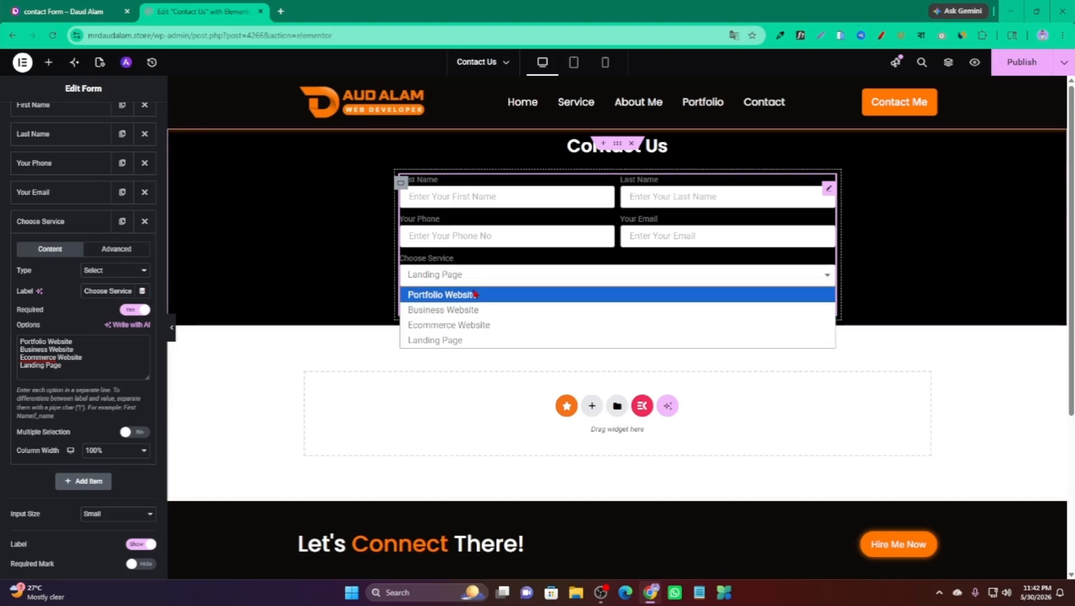
click(498, 280)
click(498, 280)
click(478, 294)
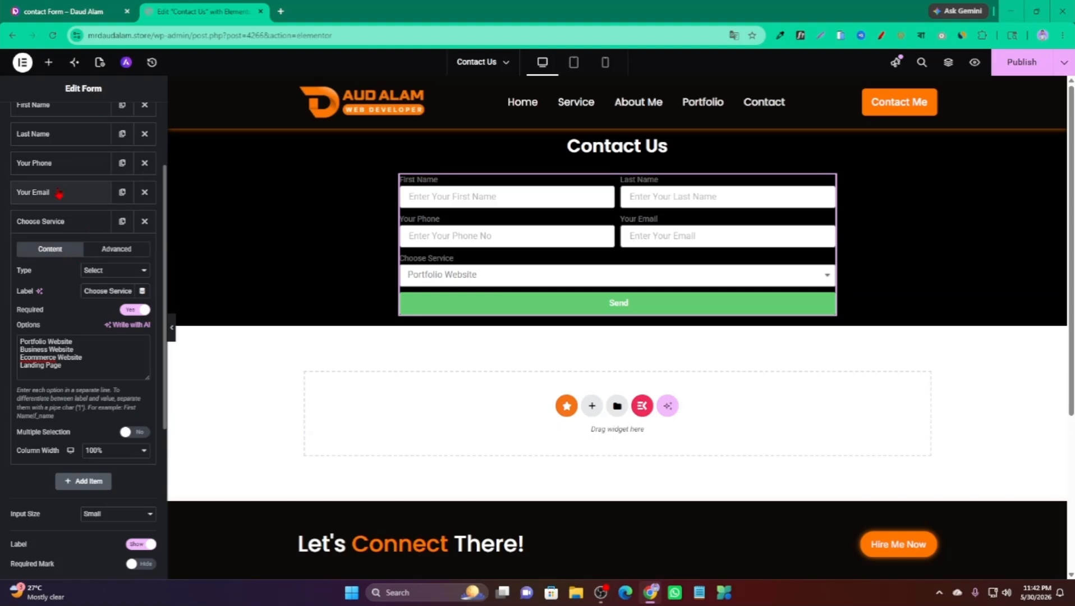
Glance at the reference page, then add a new Textarea field below Choose Service.
click(59, 222)
key(ctrl+Tab)
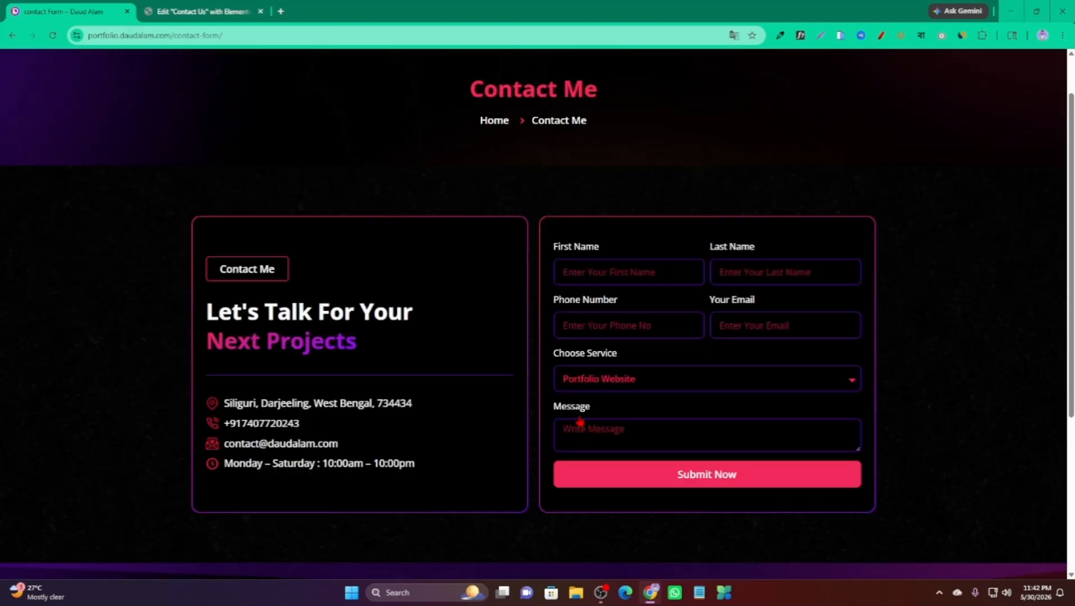
key(ctrl+Tab)
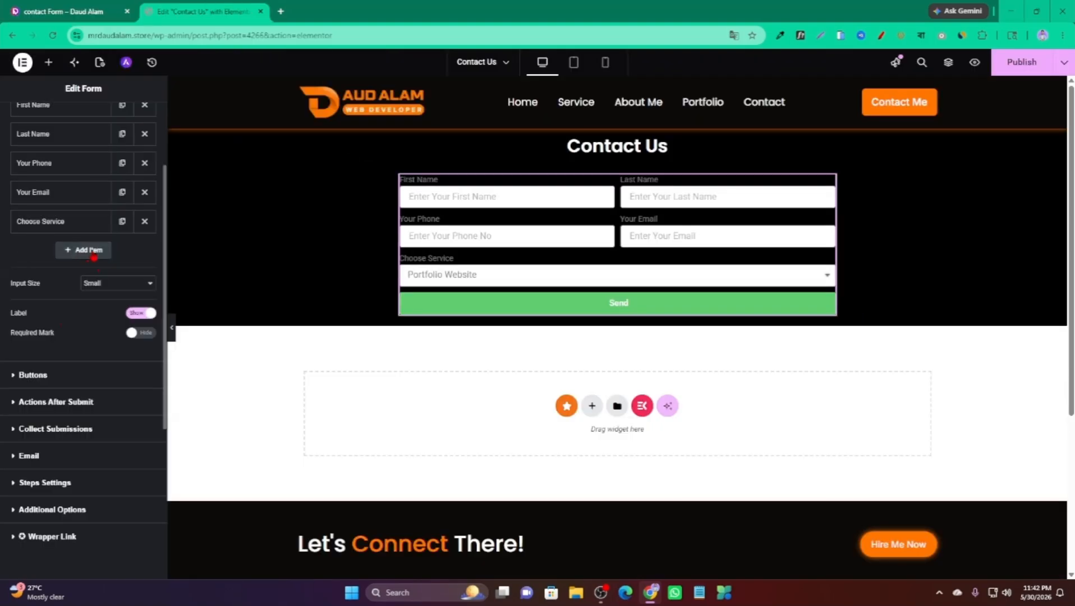
click(83, 250)
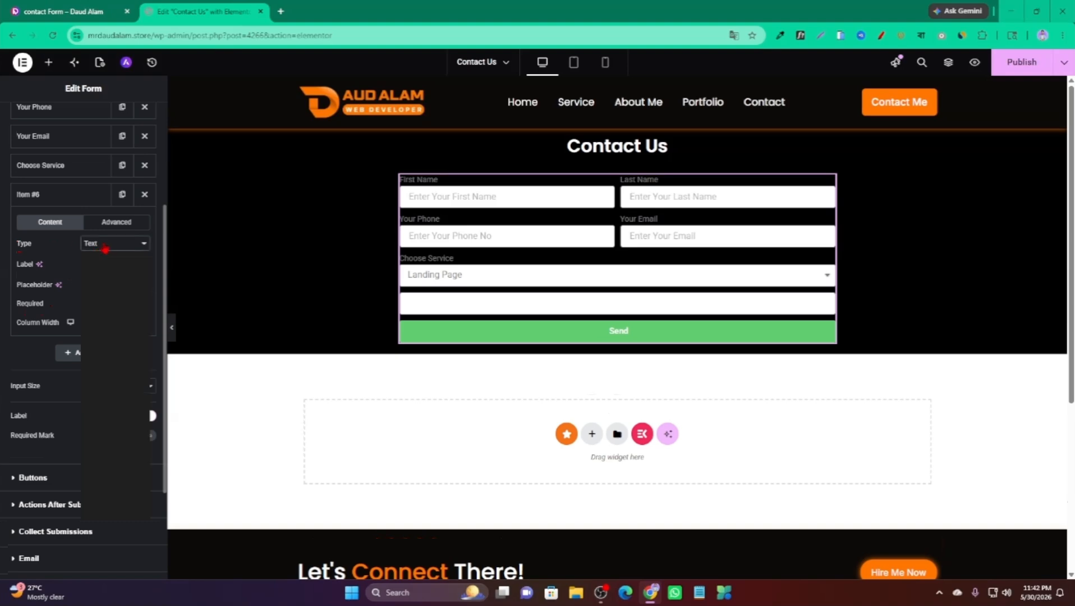
click(103, 243)
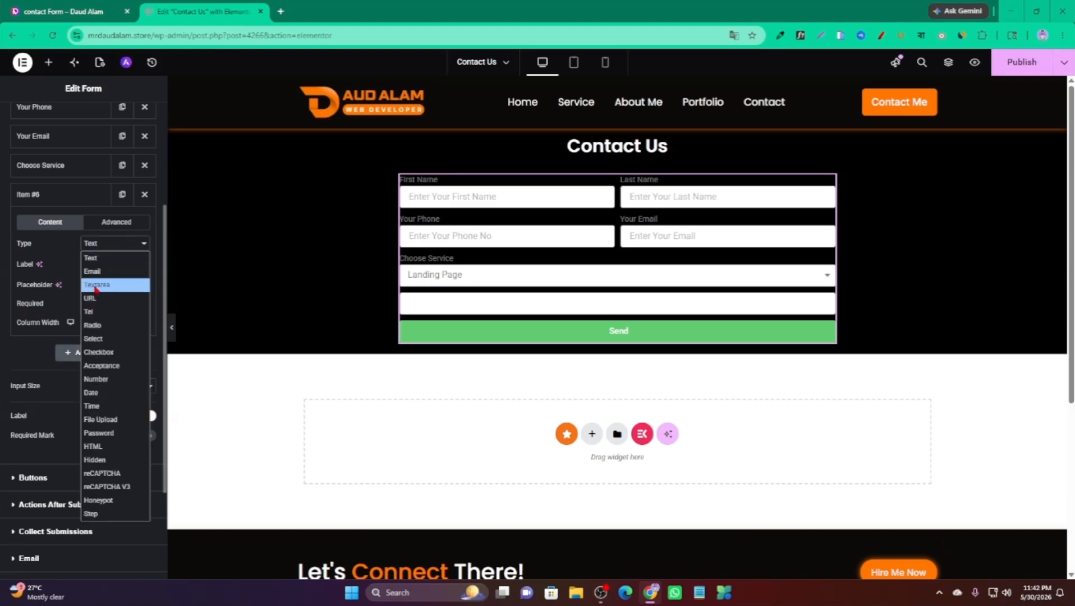
click(103, 286)
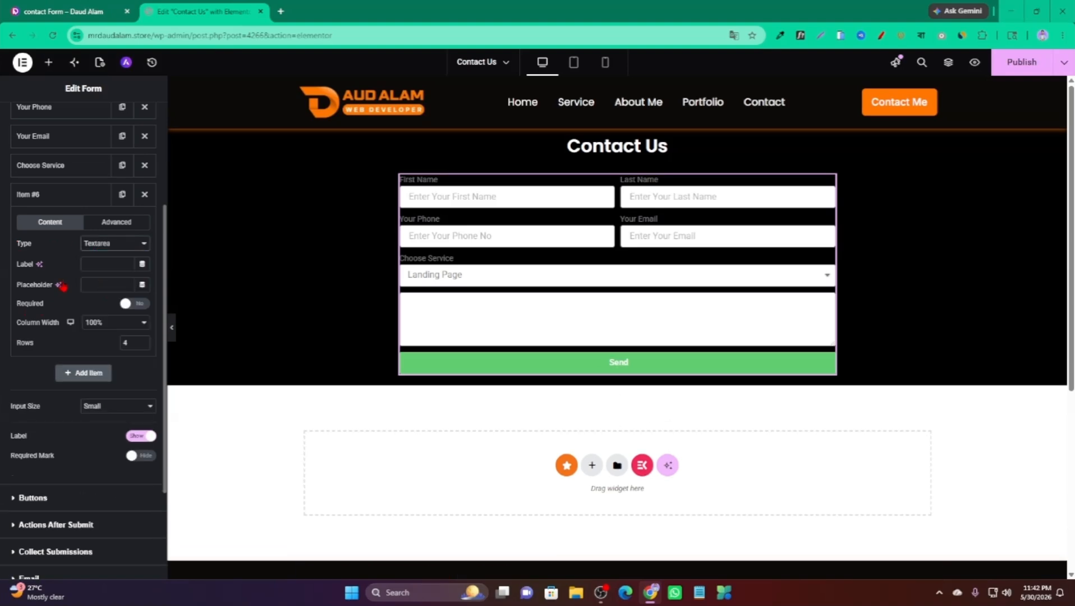
Label the textarea Message, give it placeholder Write Message, and reduce its rows.
click(99, 265)
text(Ma)
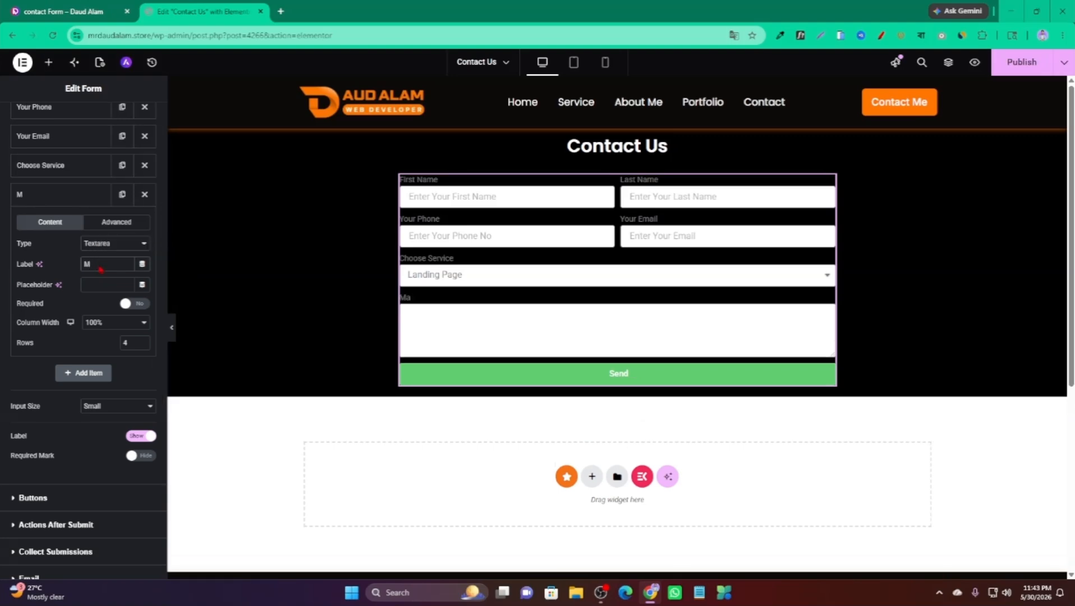
key(BackSpace)
text(Me)
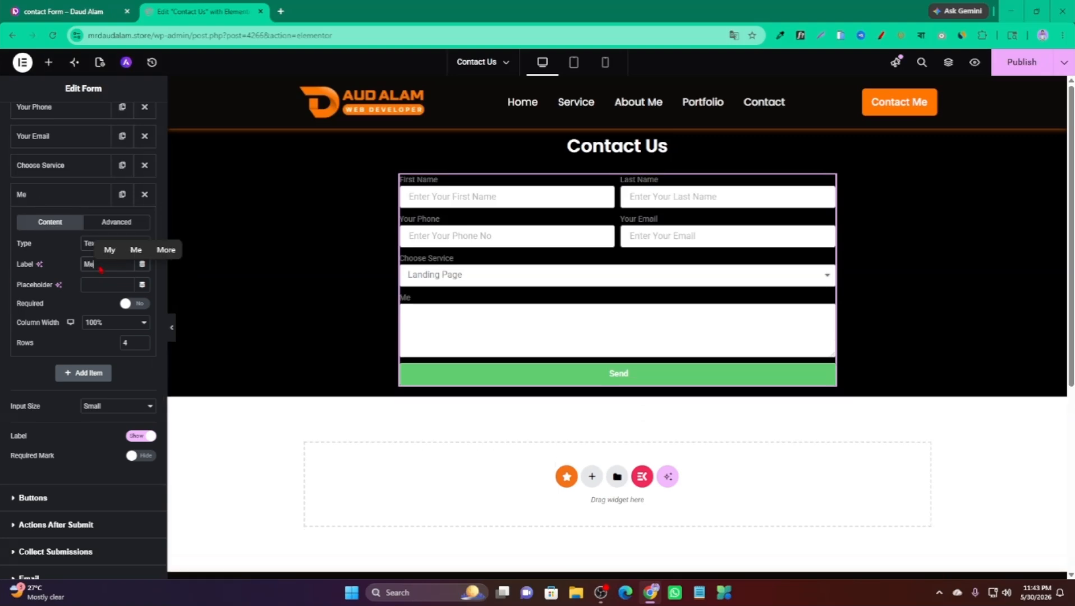
text(ssage)
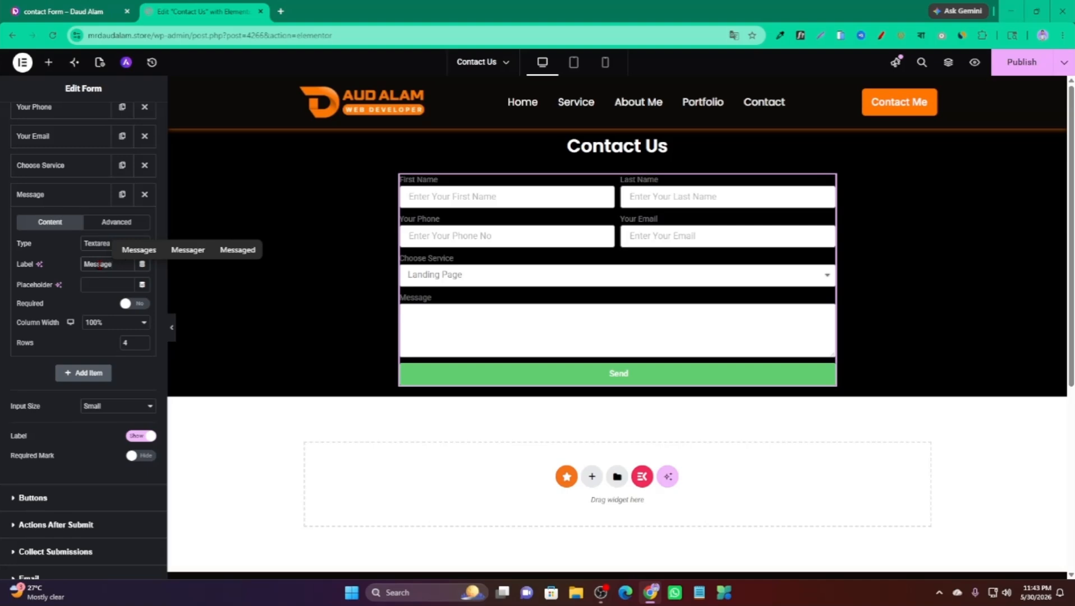
click(96, 285)
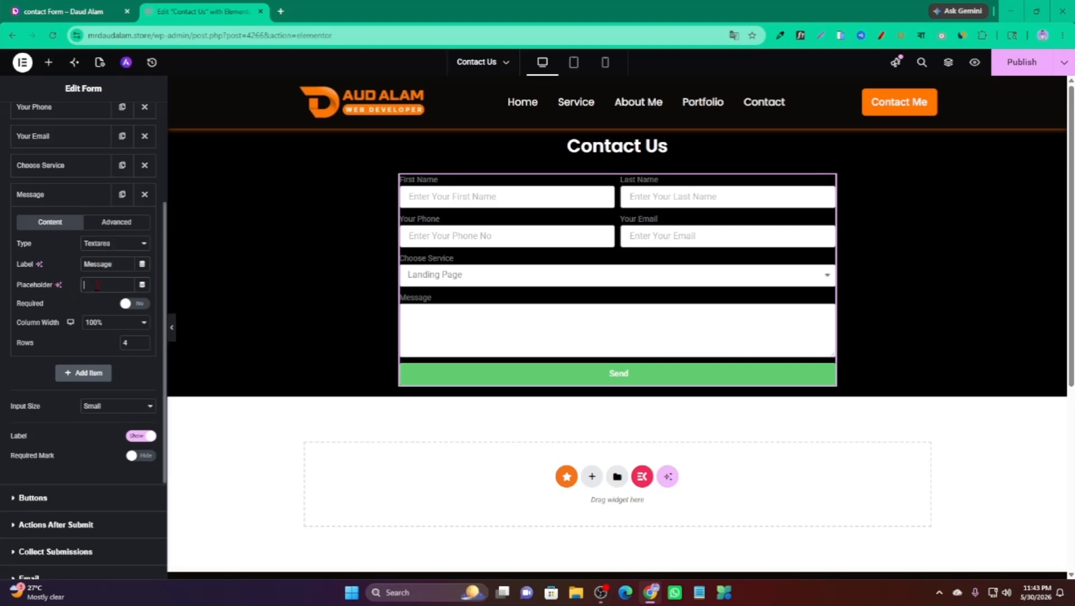
text(W)
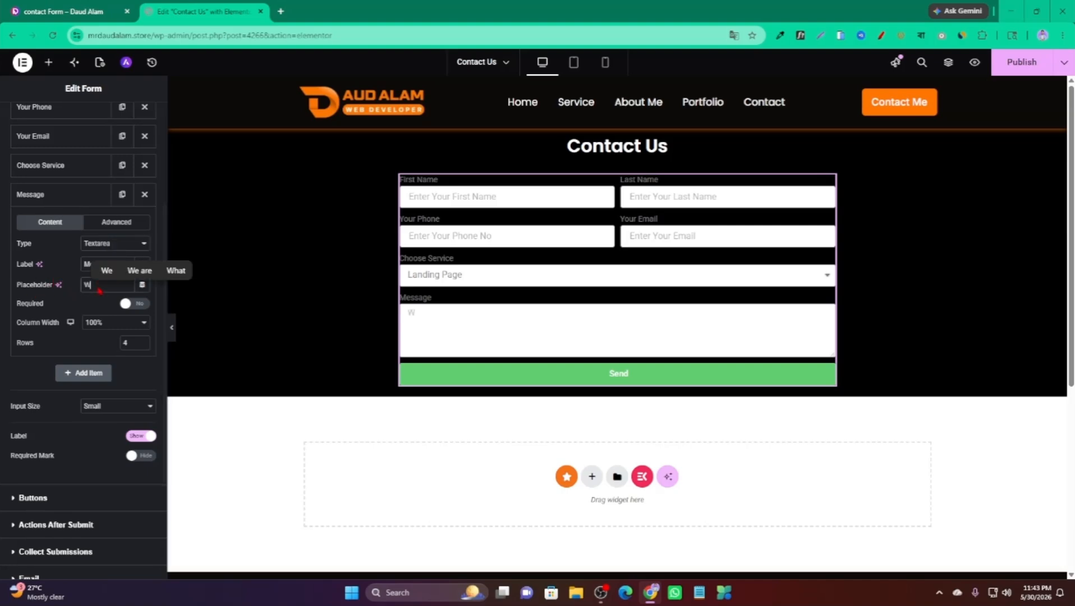
text(rite)
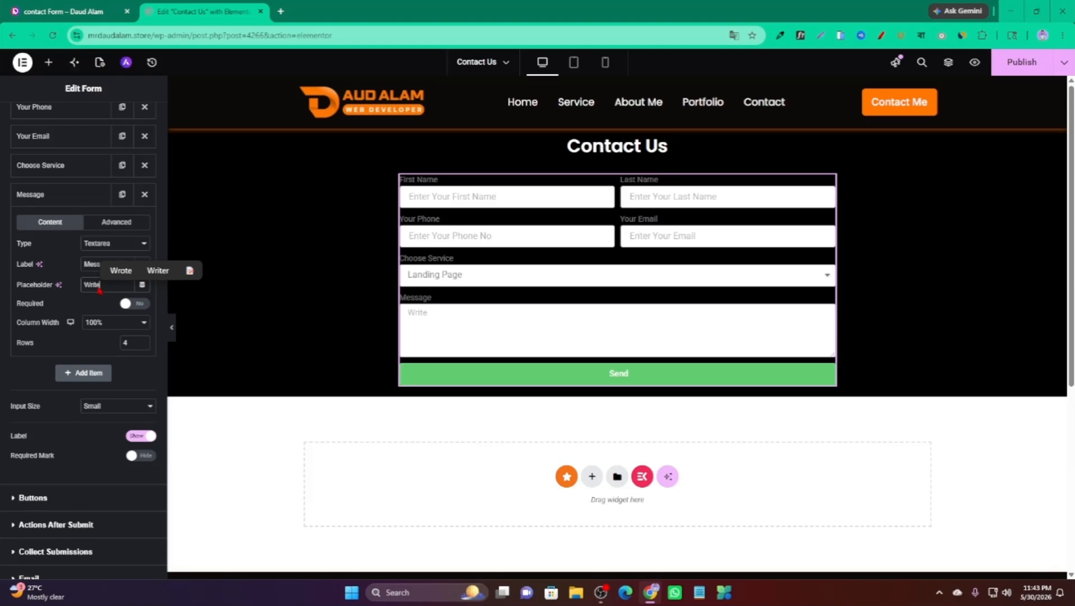
text( Message)
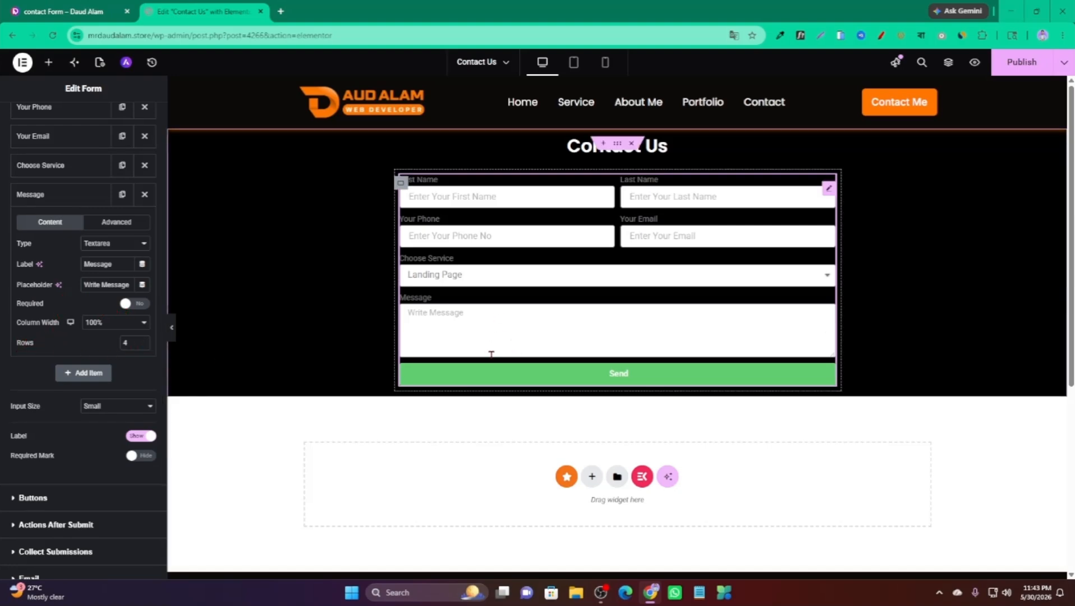
click(142, 347)
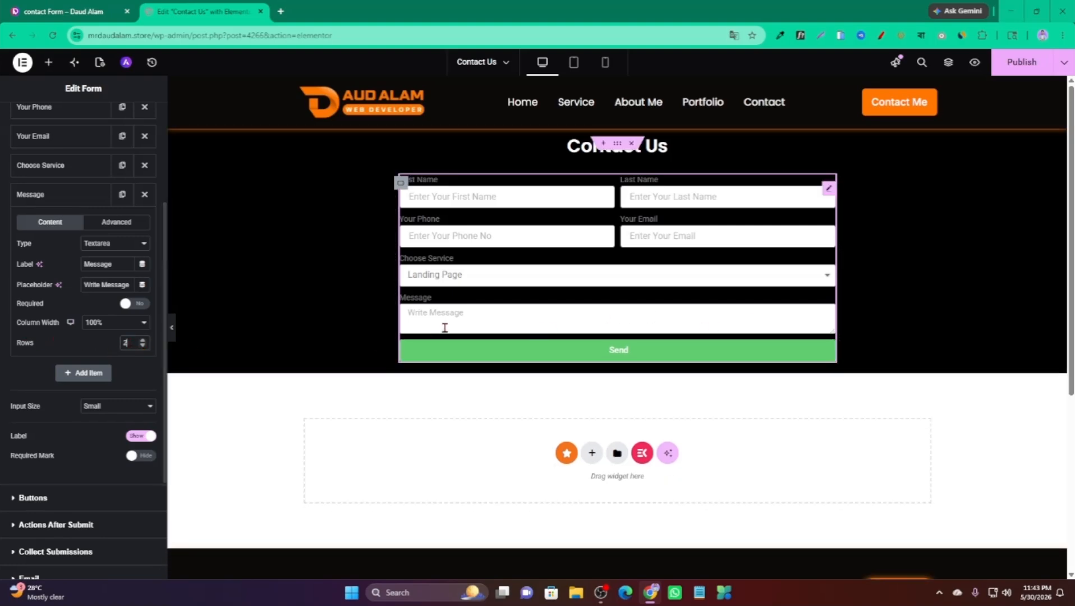
click(56, 195)
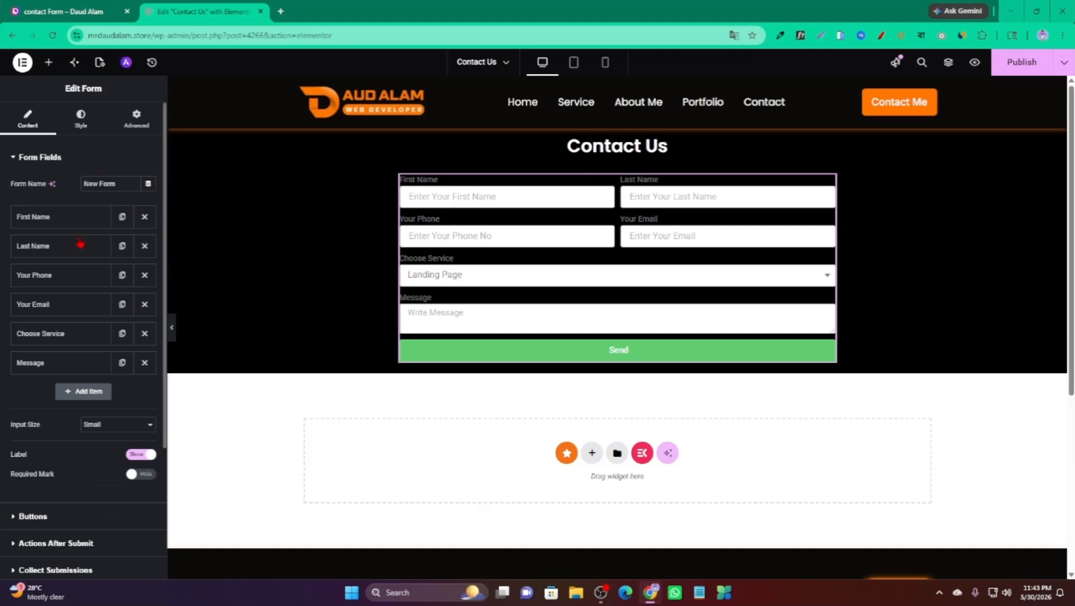
Set the form's Input Size to Medium after briefly trying Large.
scroll(21, 323, down, 2)
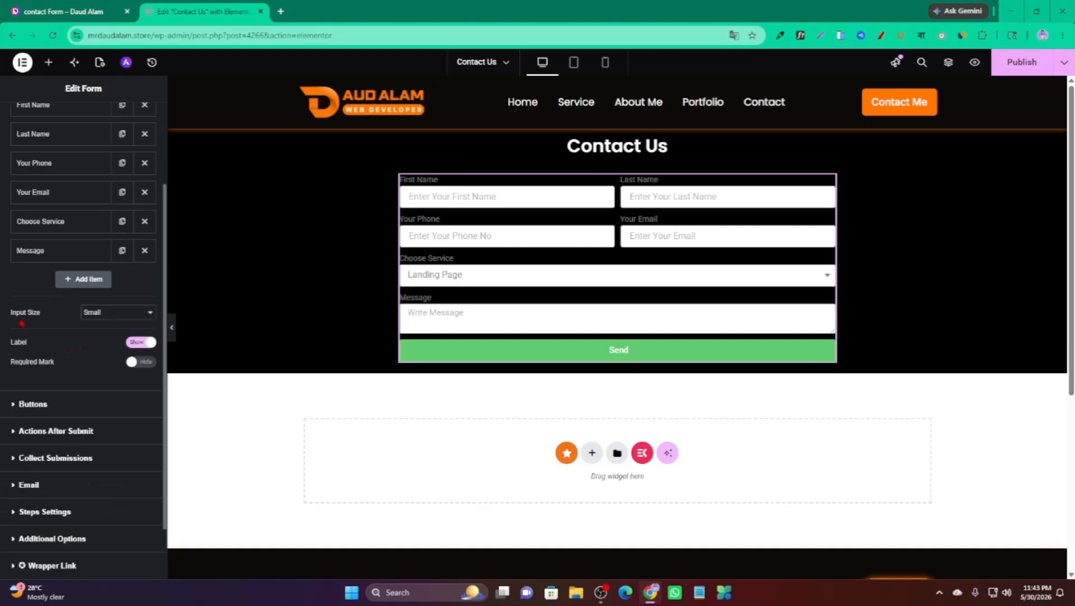
click(106, 314)
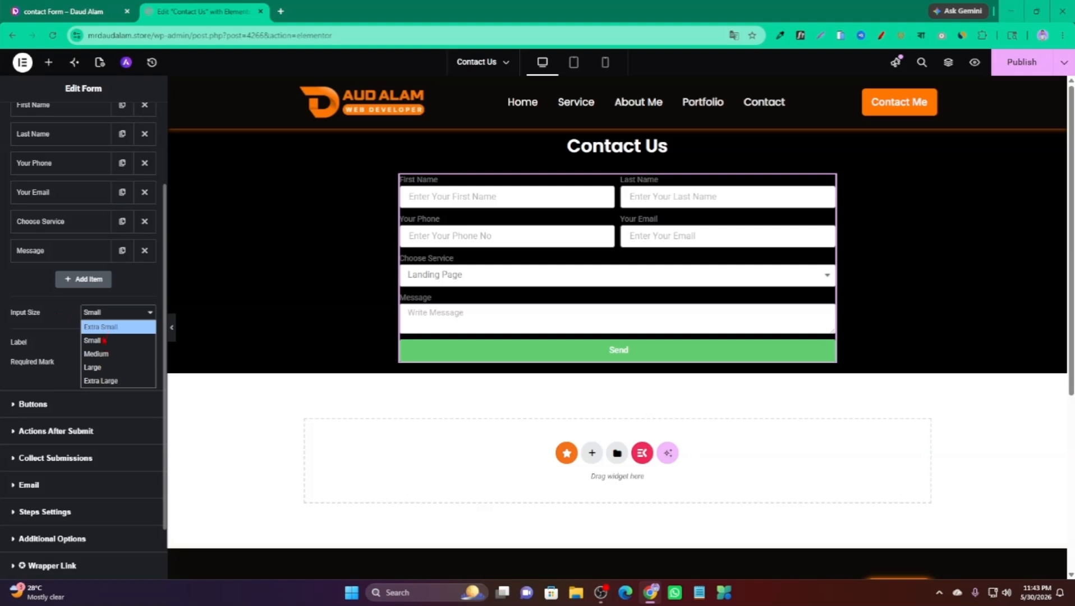
click(101, 354)
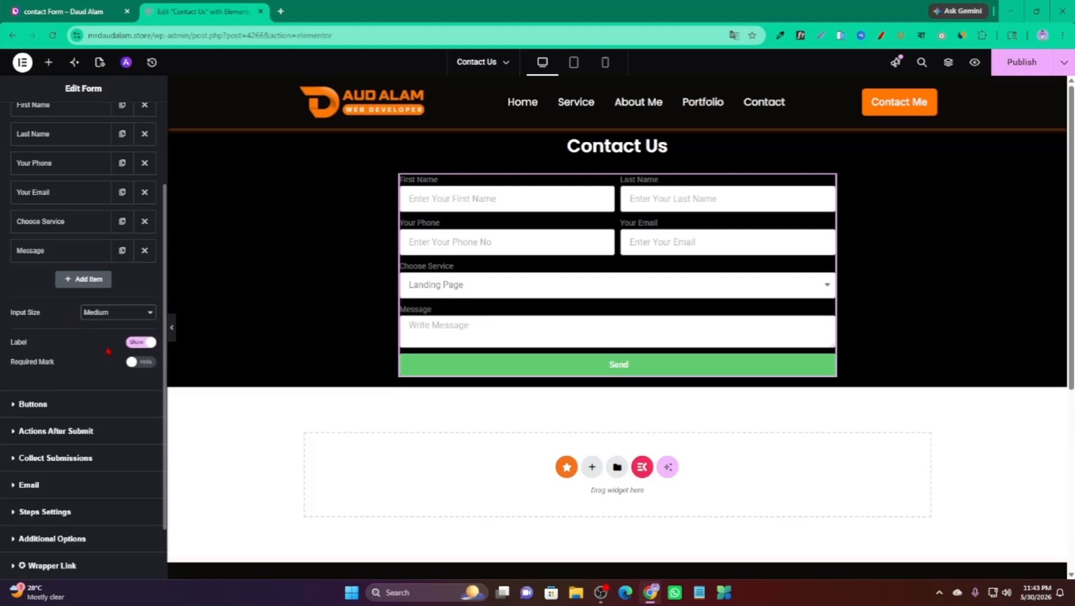
click(504, 203)
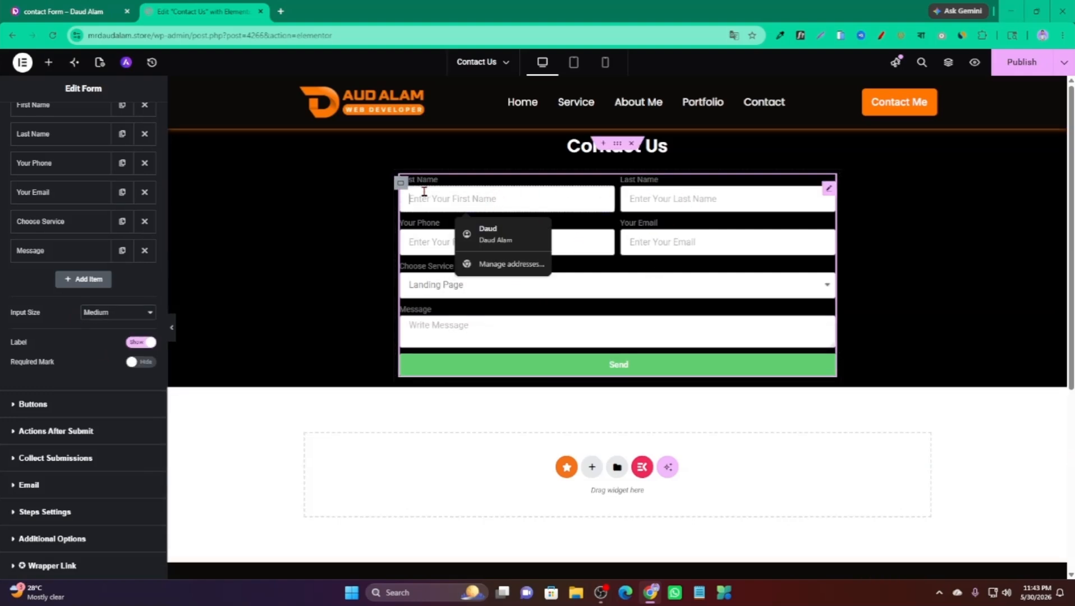
click(119, 313)
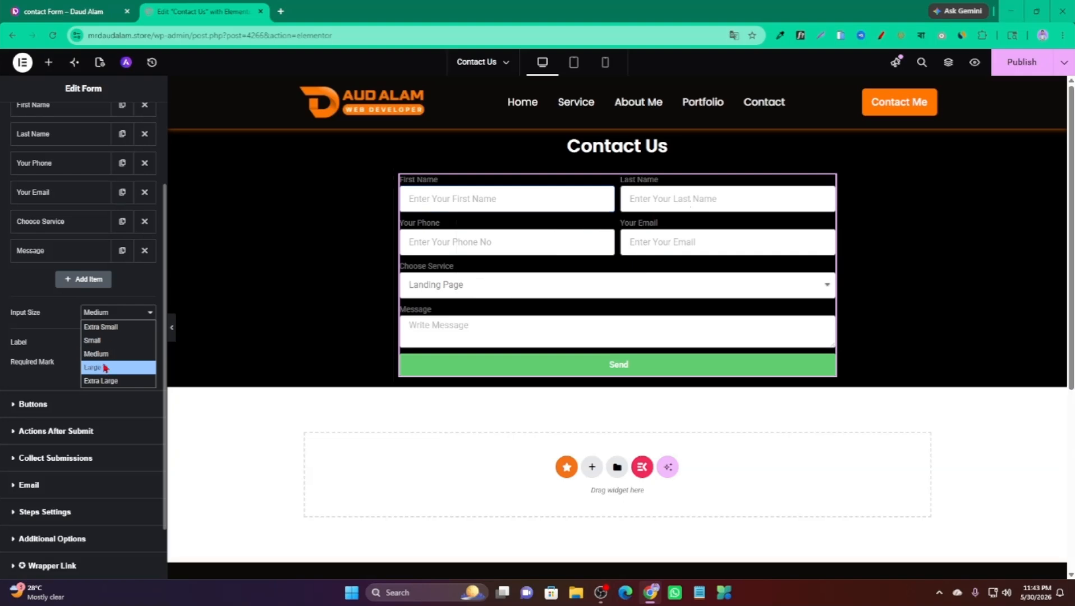
click(107, 367)
click(106, 313)
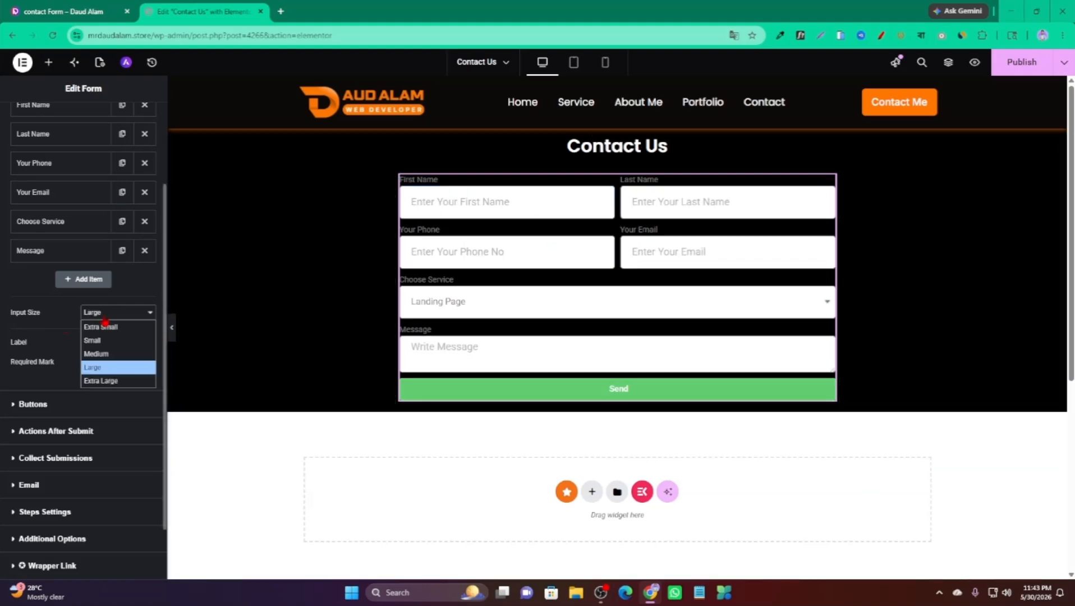
click(101, 354)
Toggle Required Mark on and then back to hidden.
scroll(49, 344, down, 2)
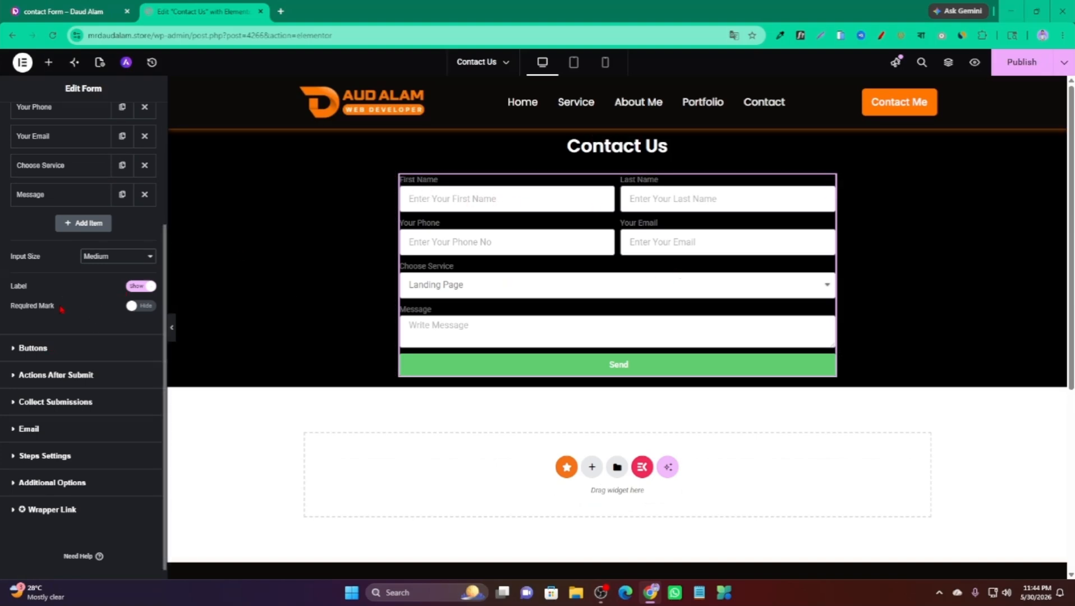
click(140, 305)
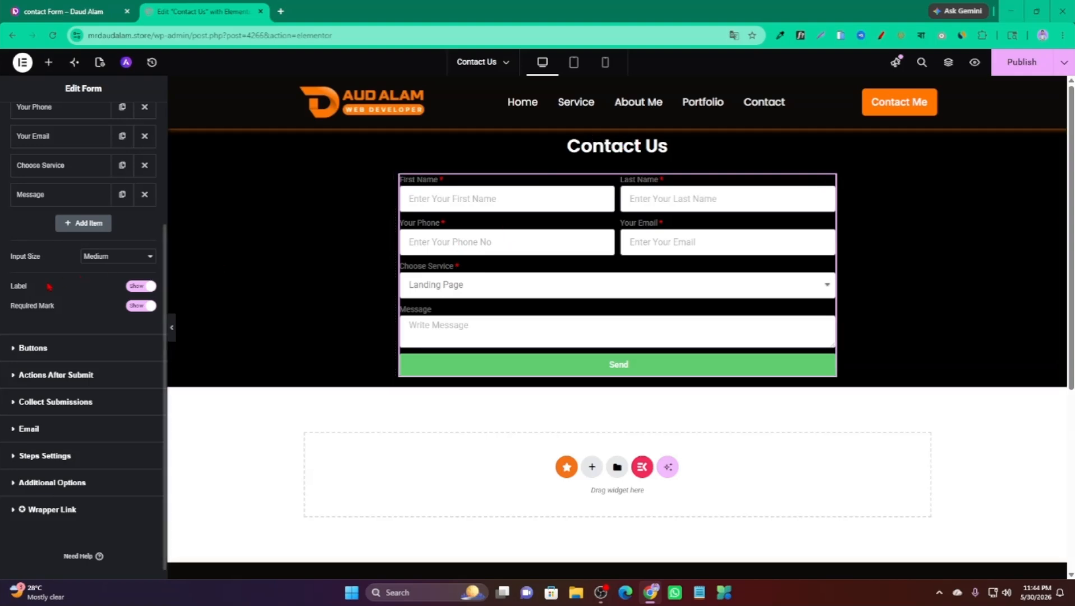
click(136, 306)
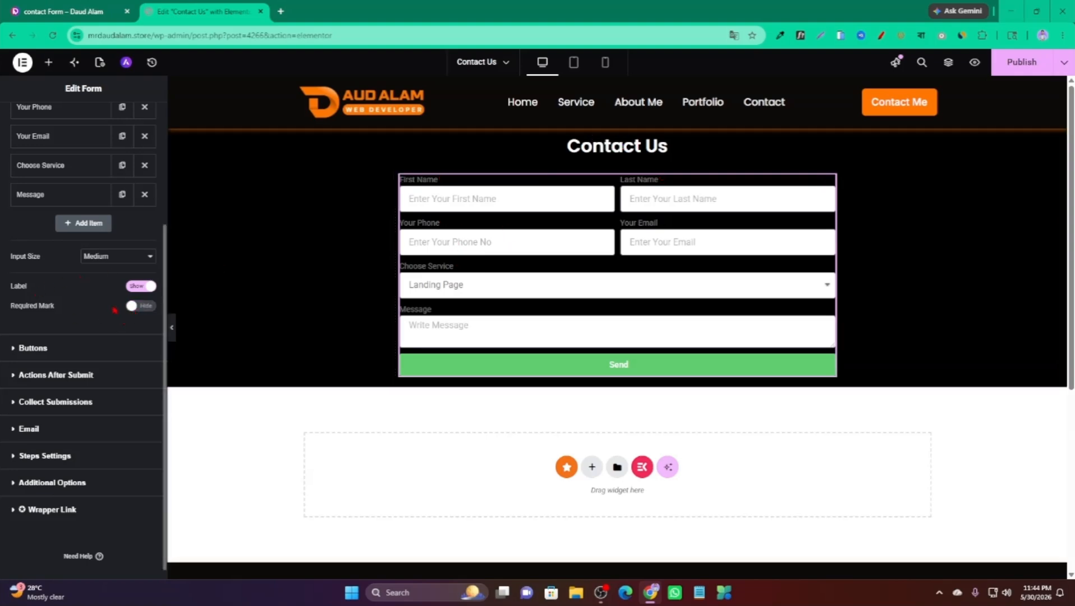
Set the submit button to Medium size and change its text from Send to Submit Now.
click(47, 348)
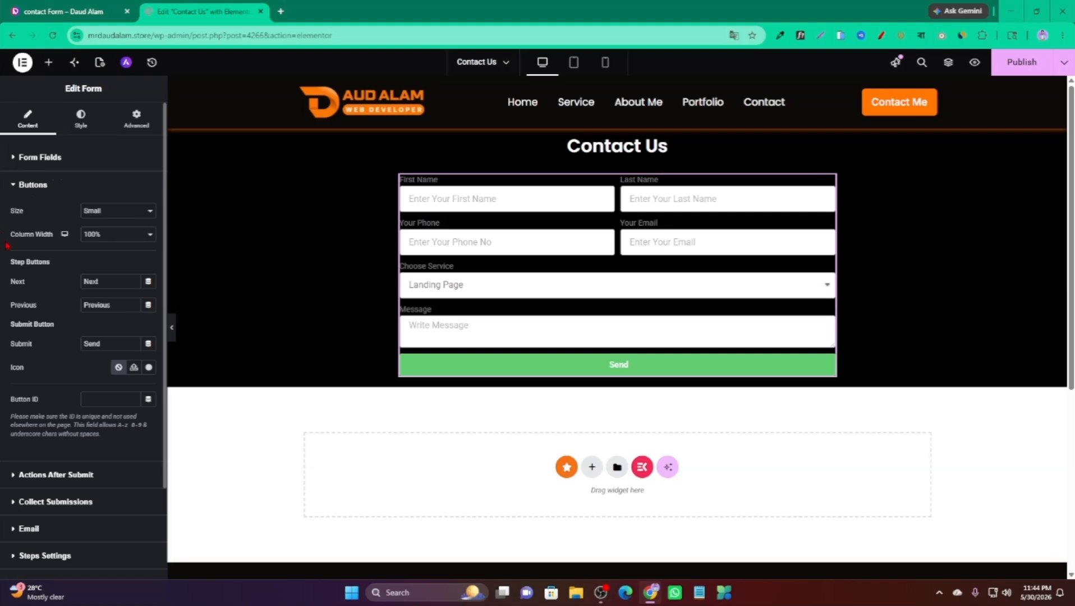
click(118, 214)
click(100, 253)
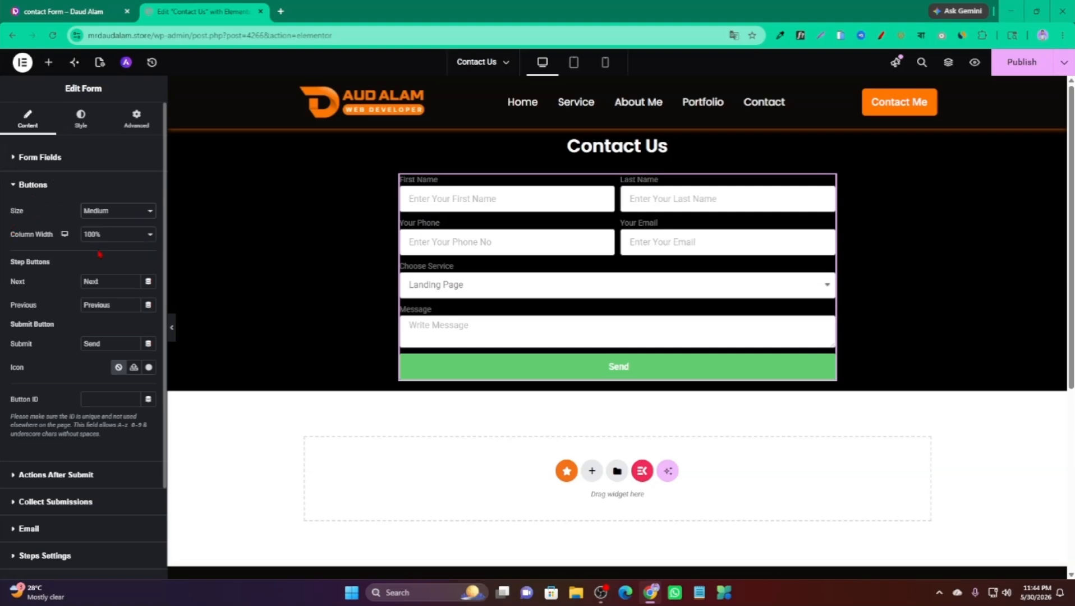
scroll(7, 295, down, 1)
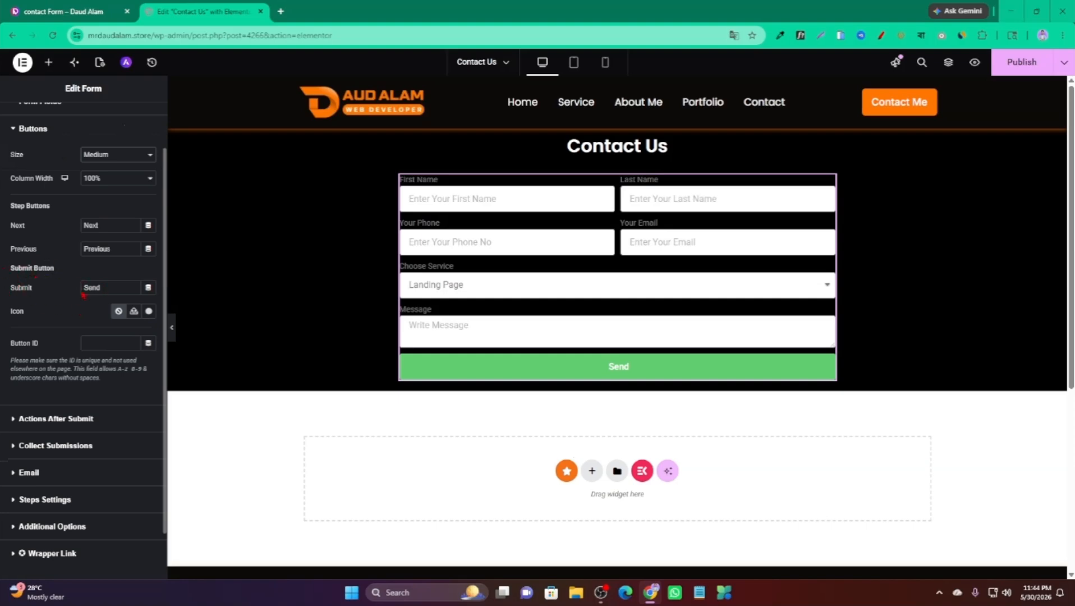
drag(108, 289, 56, 293)
text(Subm)
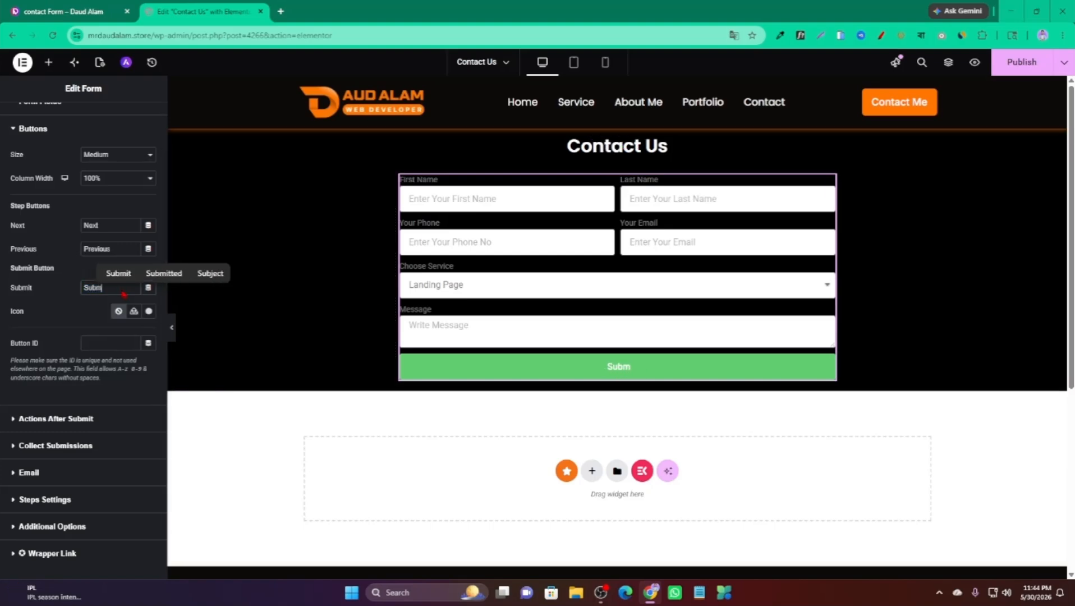
text(it Now)
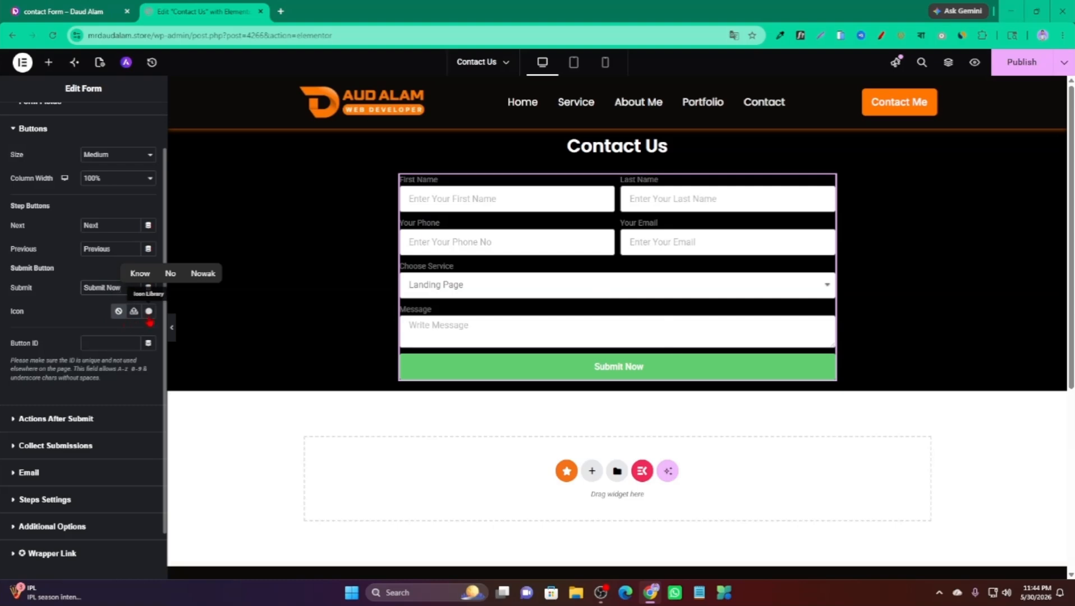
Search the Icon Library for 'hand' and insert a hand icon on the button.
click(149, 311)
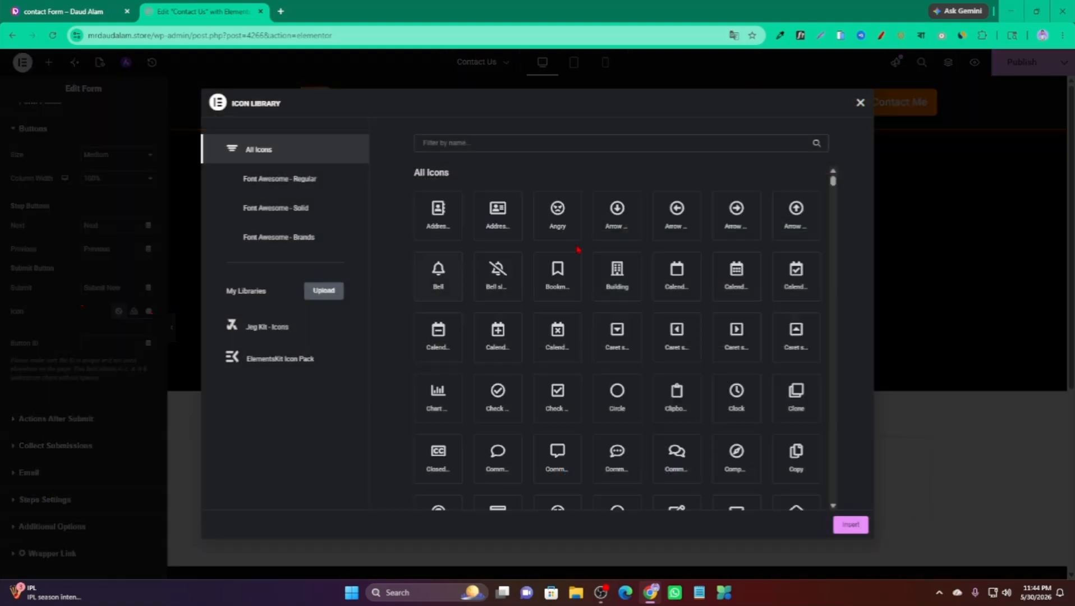
scroll(617, 253, down, 3)
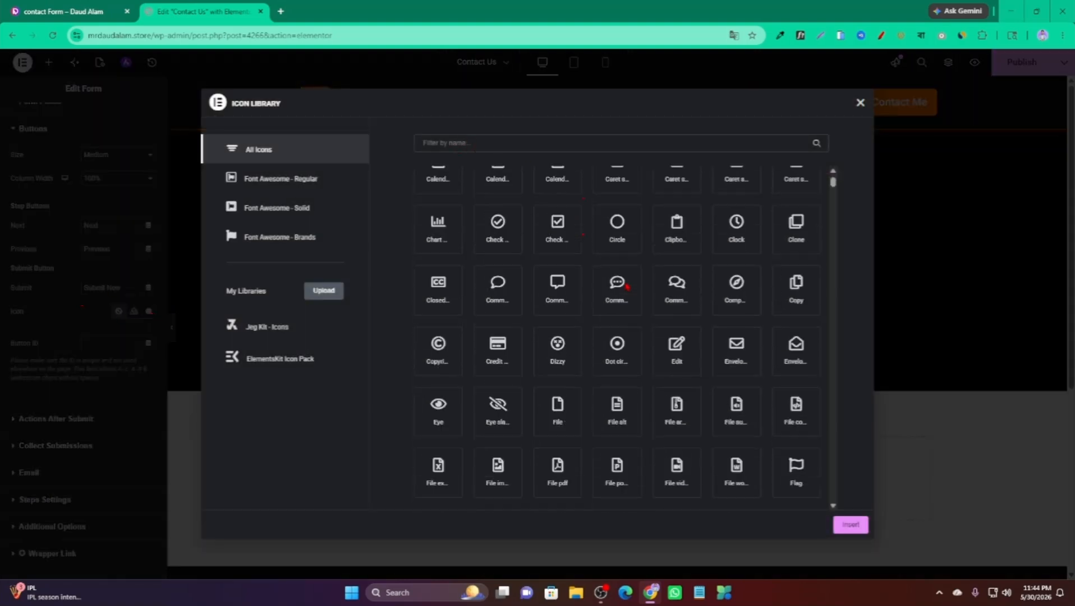
scroll(618, 337, up, 3)
click(493, 146)
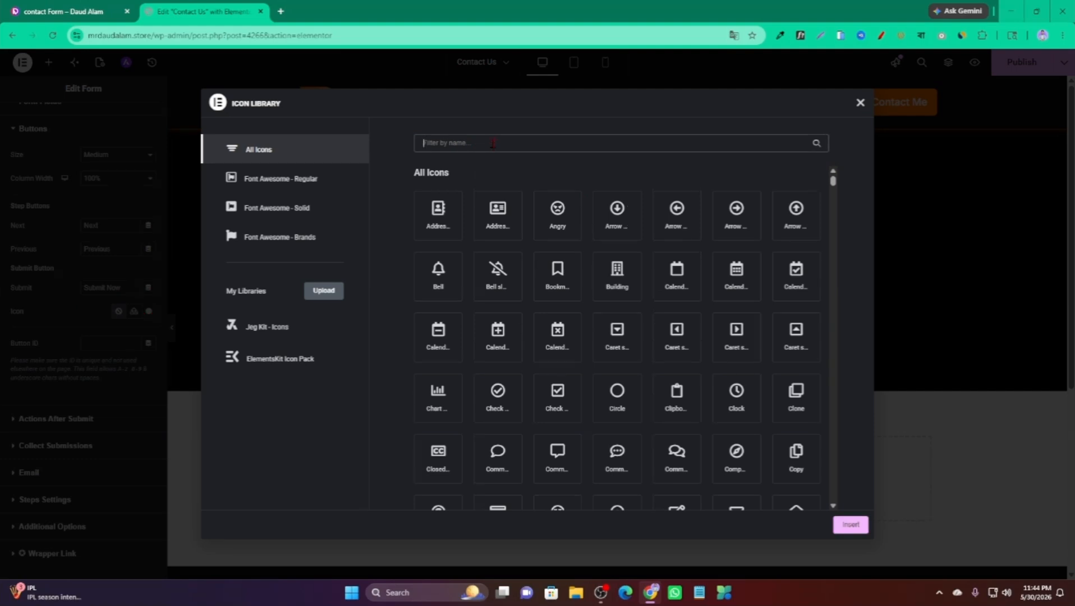
text(hand)
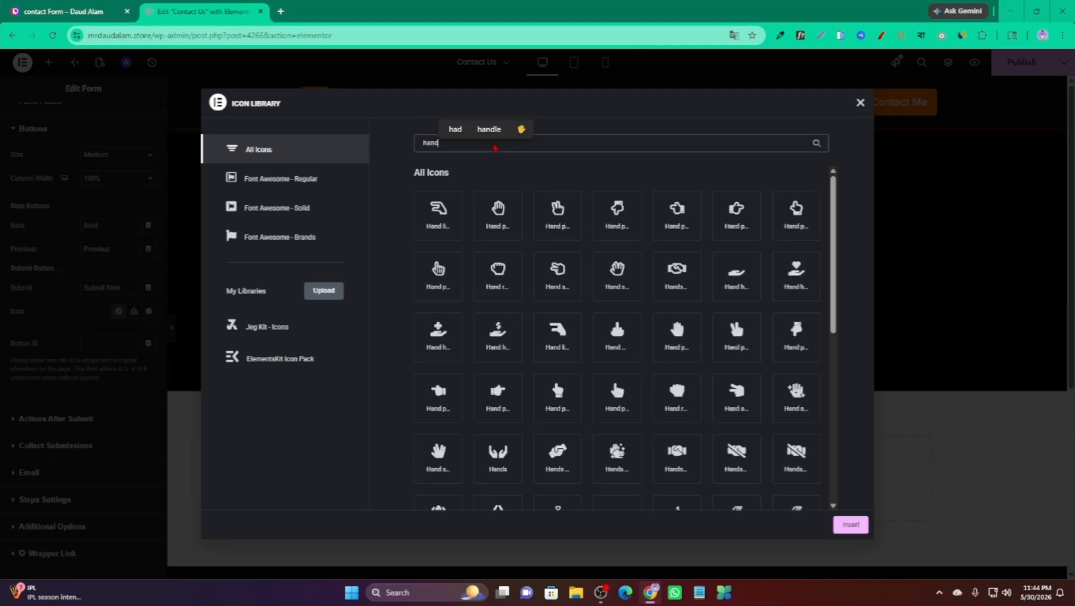
click(737, 221)
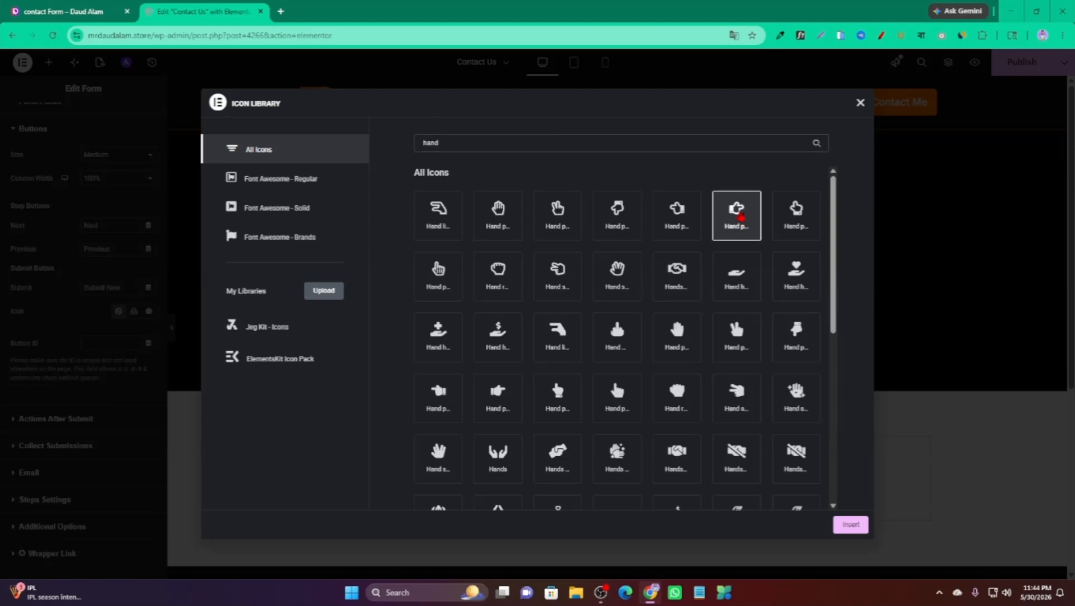
click(851, 524)
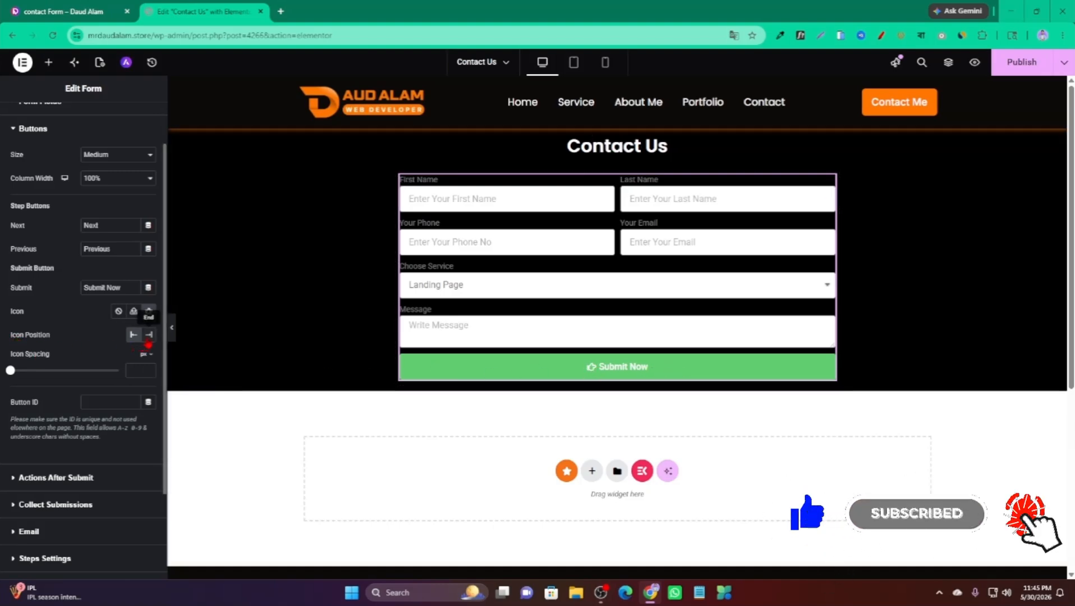
Set Icon Position to End and adjust the icon spacing to a small gap.
click(149, 334)
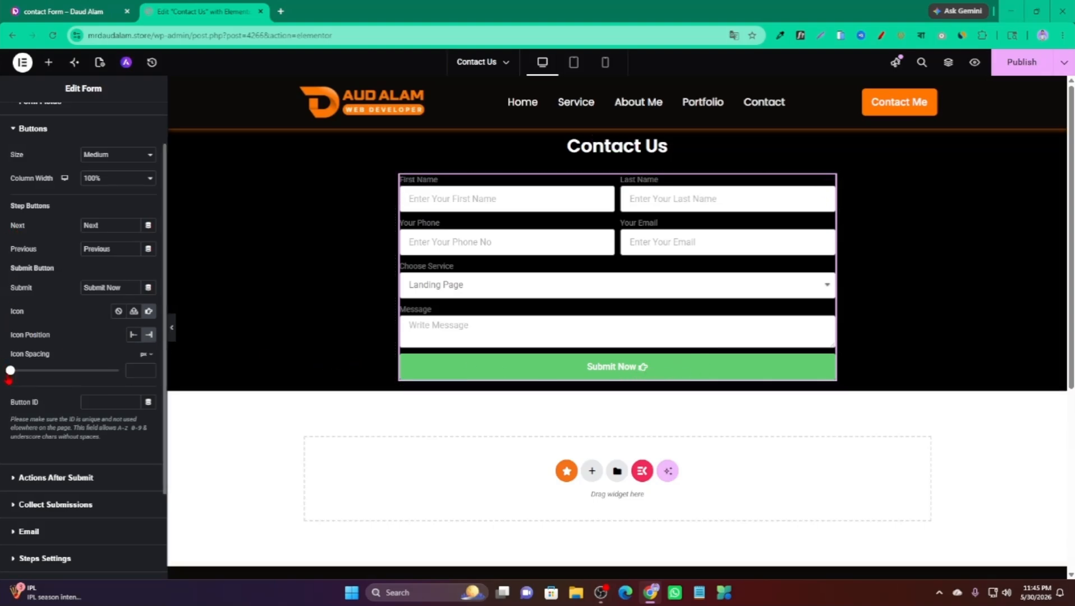
mouse_move(10, 370)
mouse_down()
mouse_move(77, 370)
mouse_move(9, 380)
mouse_up()
triple_click(149, 374)
click(150, 374)
click(84, 129)
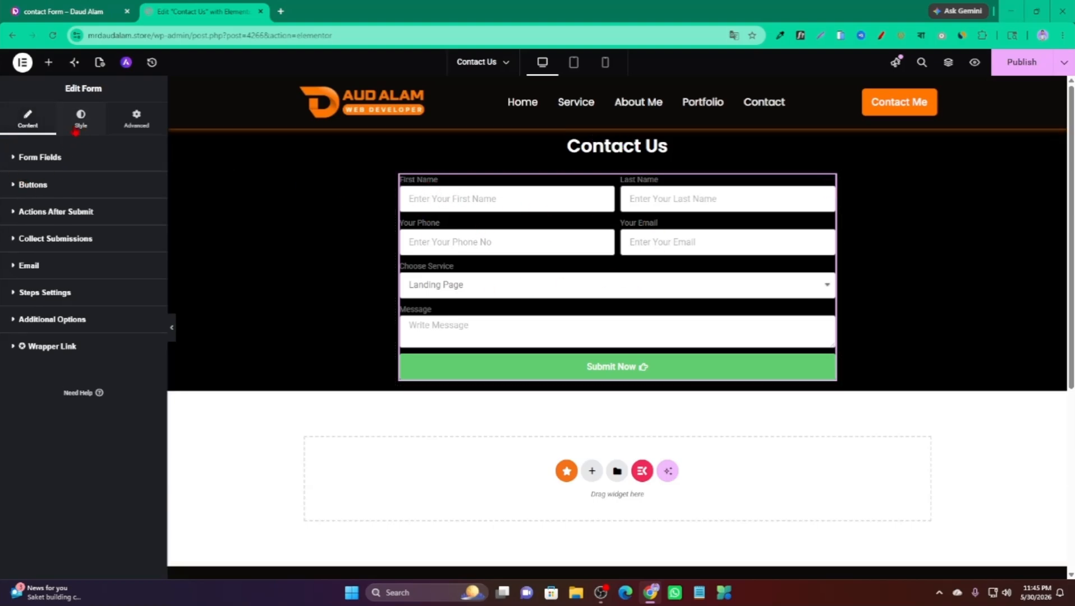
In the form's Style tab, give labels 15 px spacing and white (#FFFFFF) text.
click(81, 131)
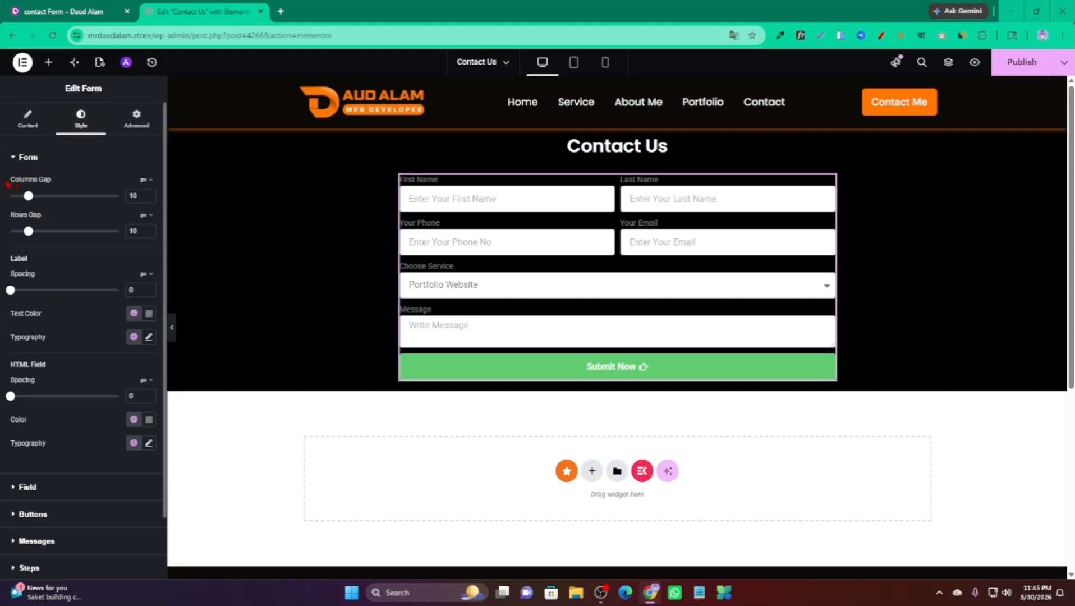
mouse_move(28, 196)
mouse_down()
mouse_move(119, 198)
mouse_move(30, 209)
mouse_up()
scroll(25, 284, down, 1)
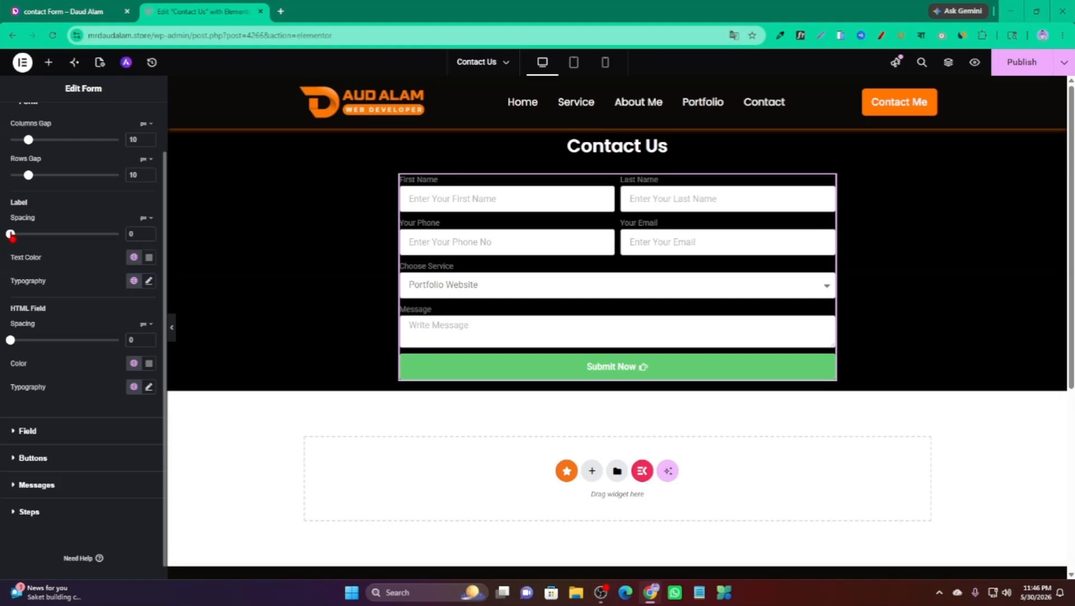
drag(11, 236, 39, 245)
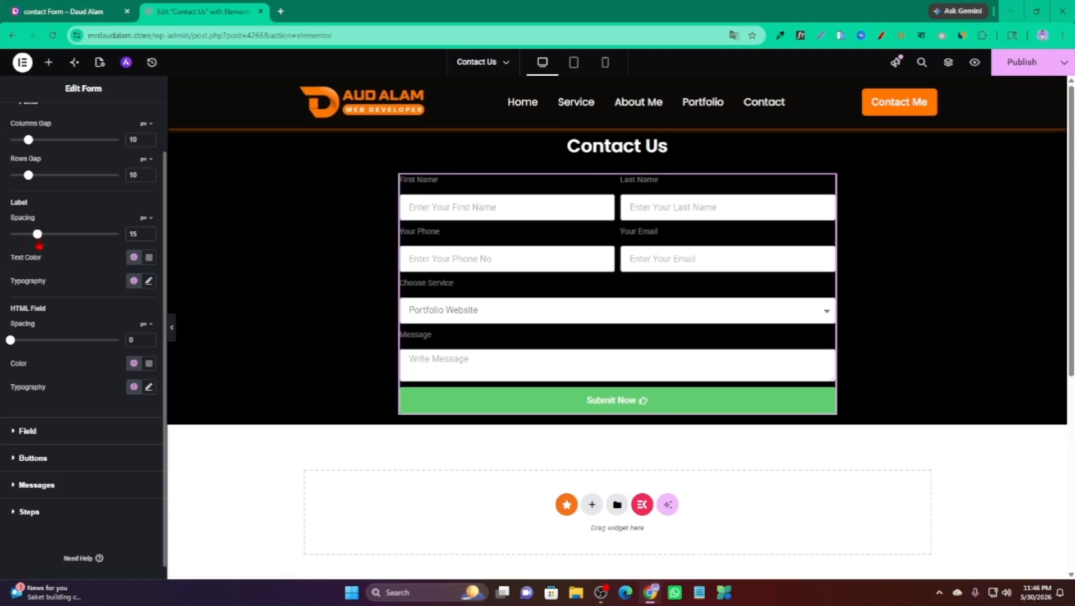
scroll(41, 270, down, 1)
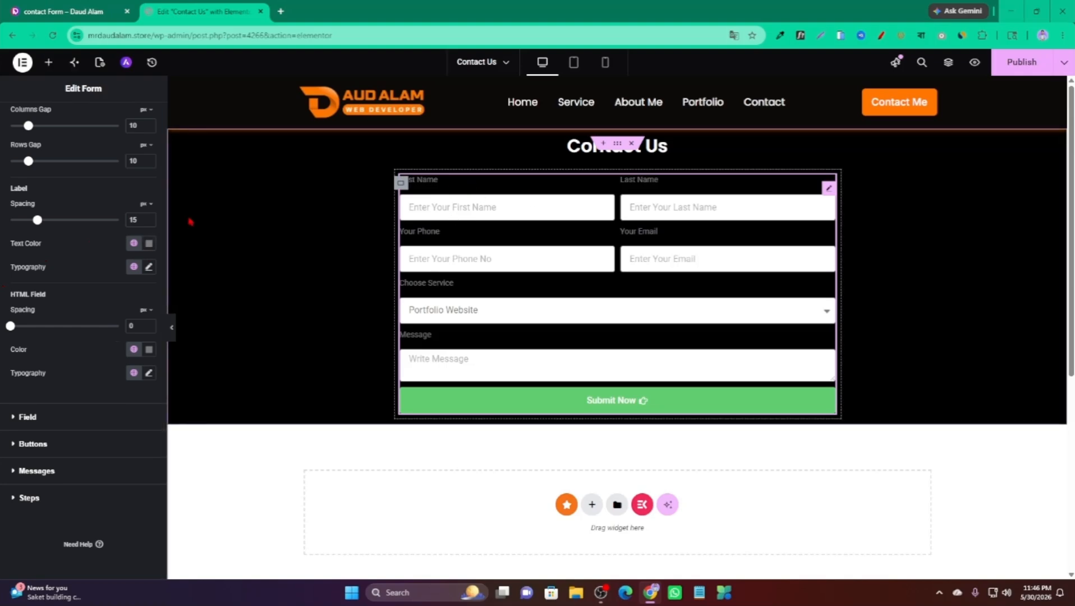
click(149, 243)
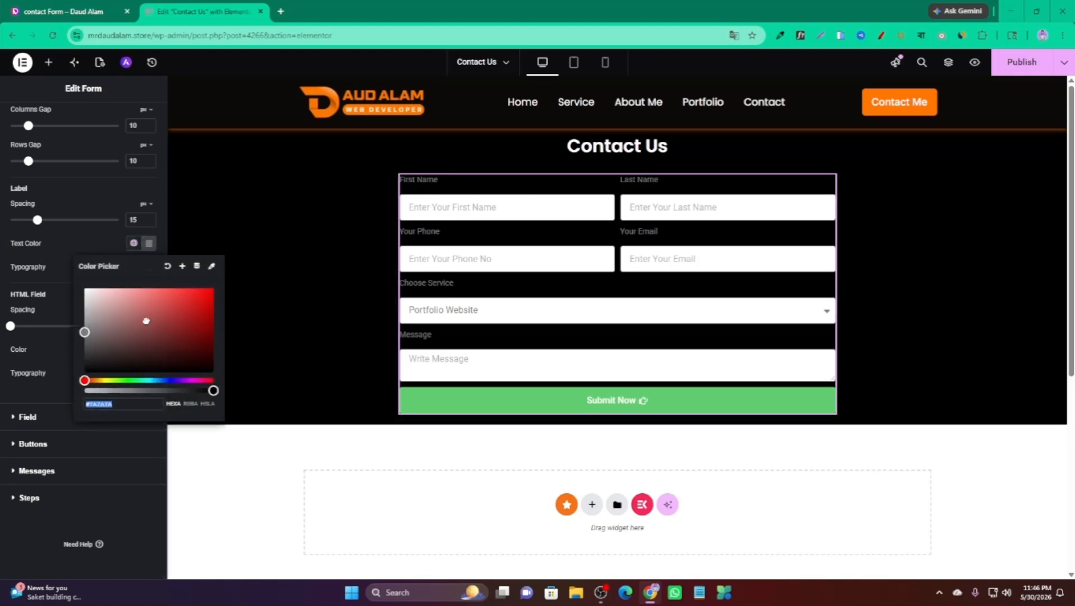
drag(84, 314, 75, 287)
click(1, 264)
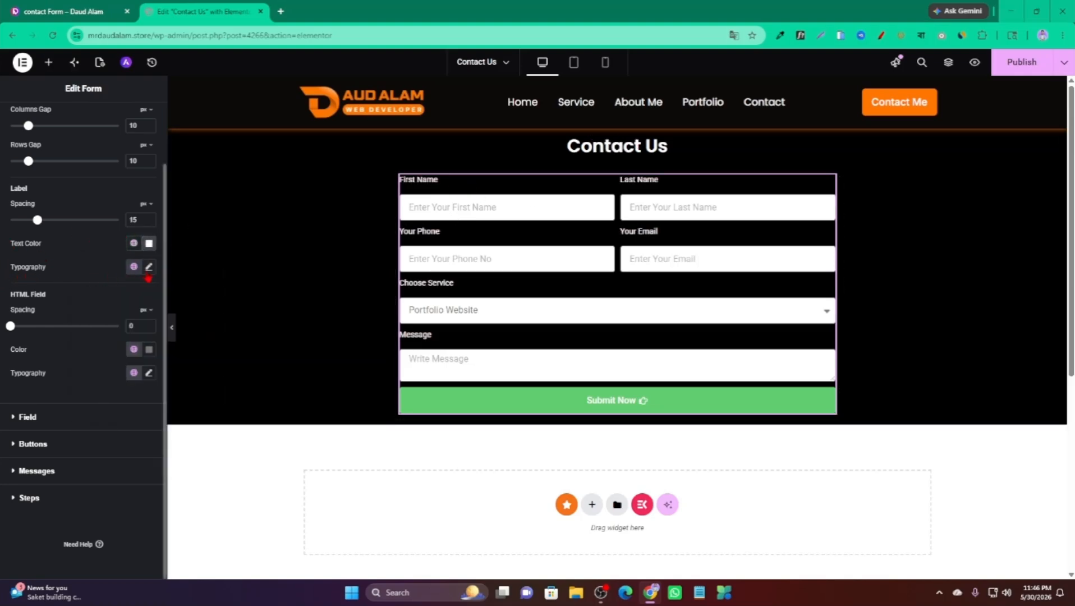
Set the label typography to Poppins at 18 px.
click(150, 268)
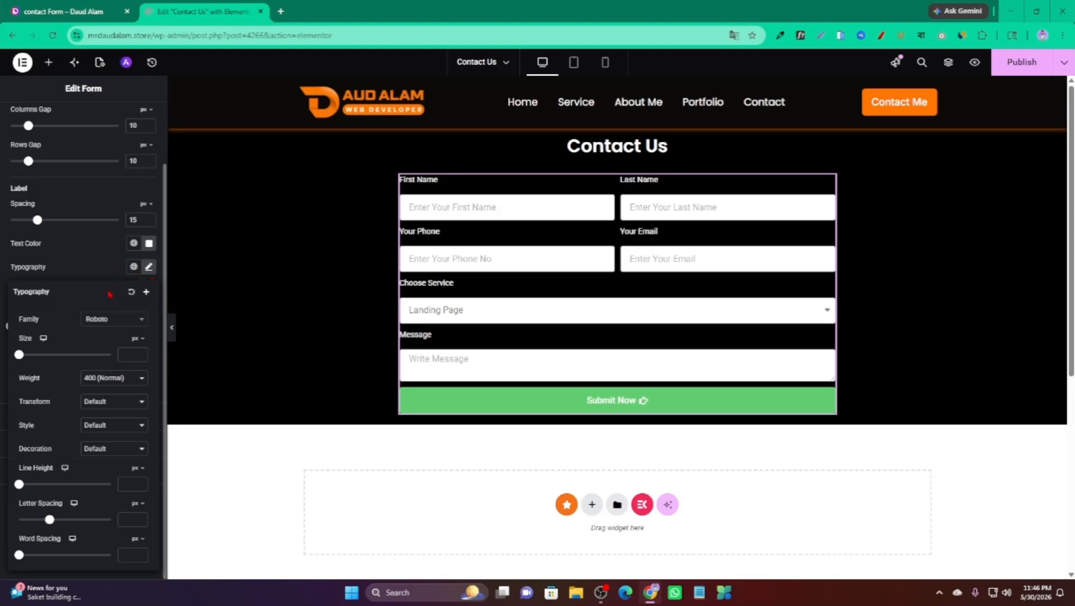
click(113, 321)
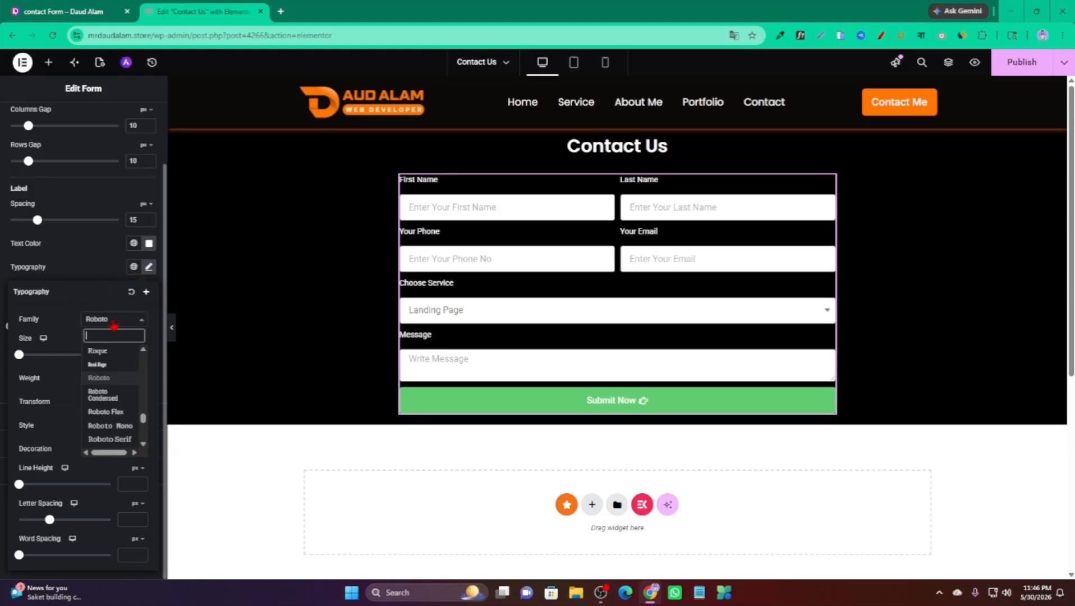
text(popp)
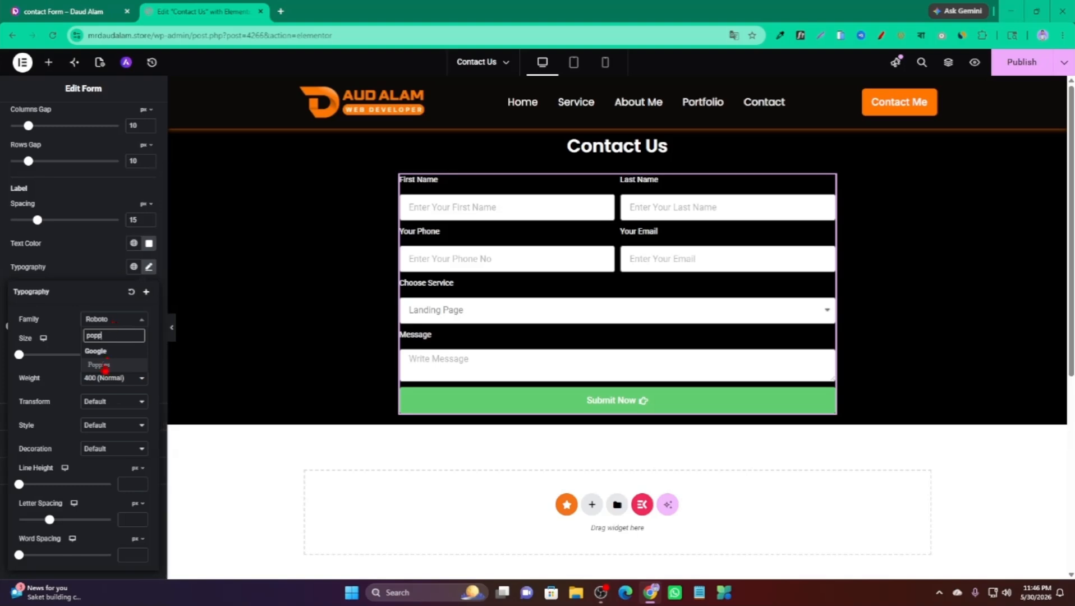
click(101, 365)
text(18)
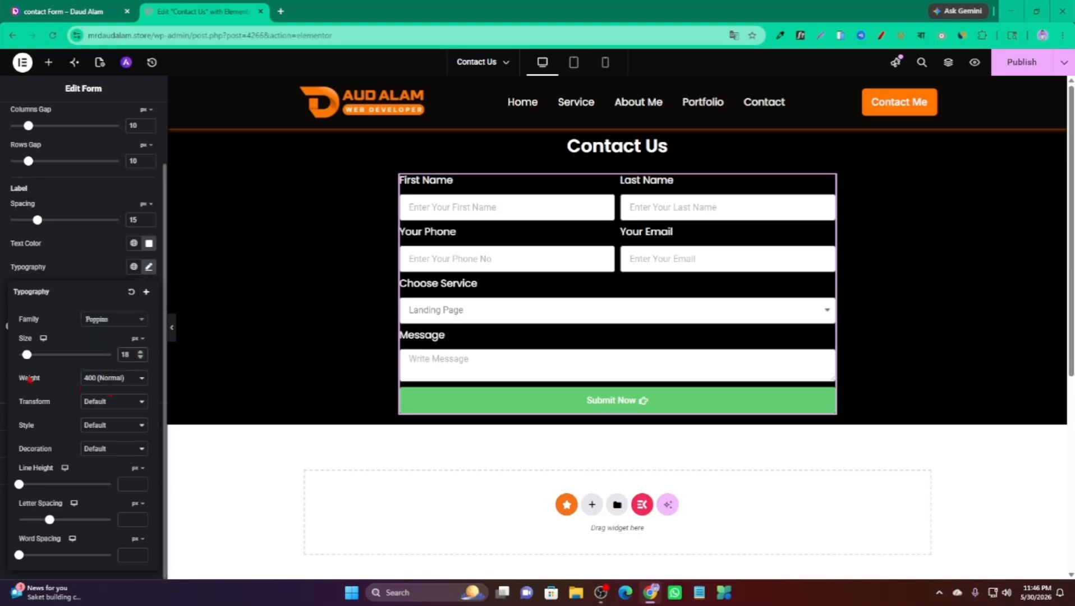
click(150, 267)
scroll(49, 285, up, 2)
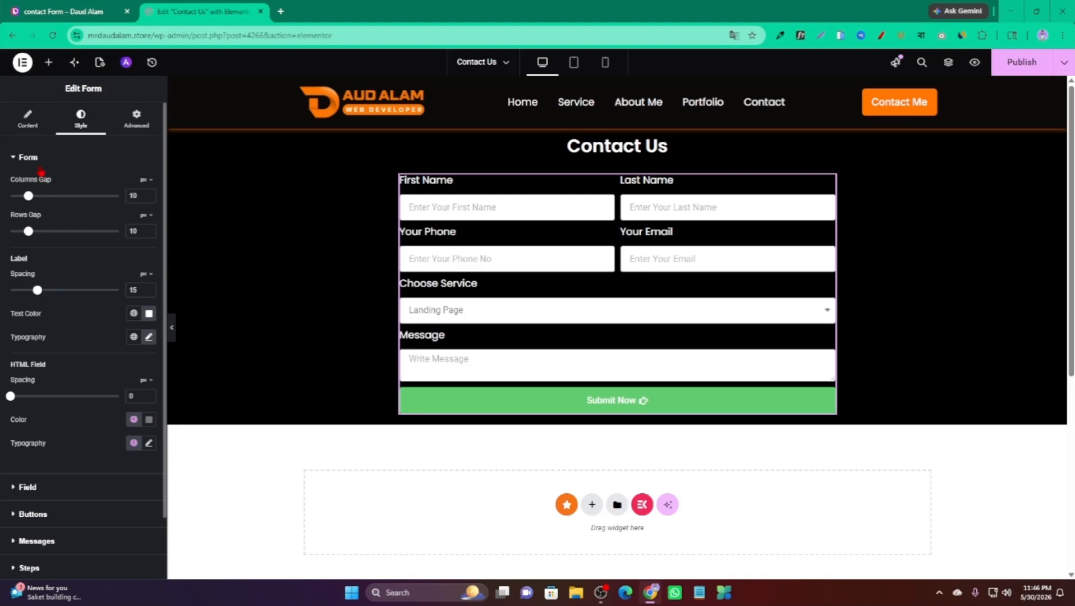
click(41, 171)
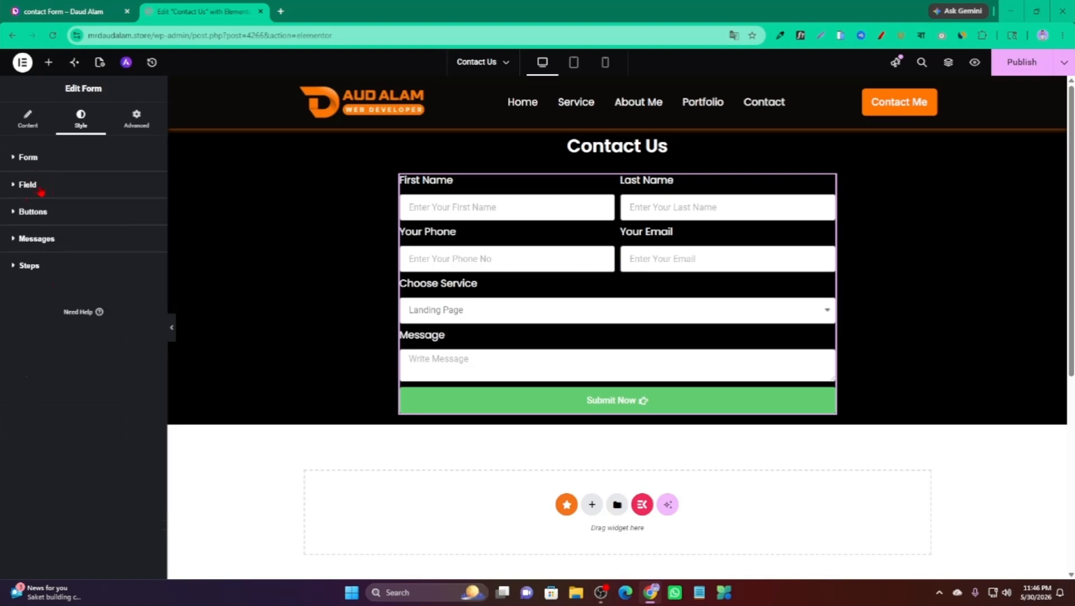
Make the form fields' text and placeholder colour bright orange.
click(41, 188)
click(451, 207)
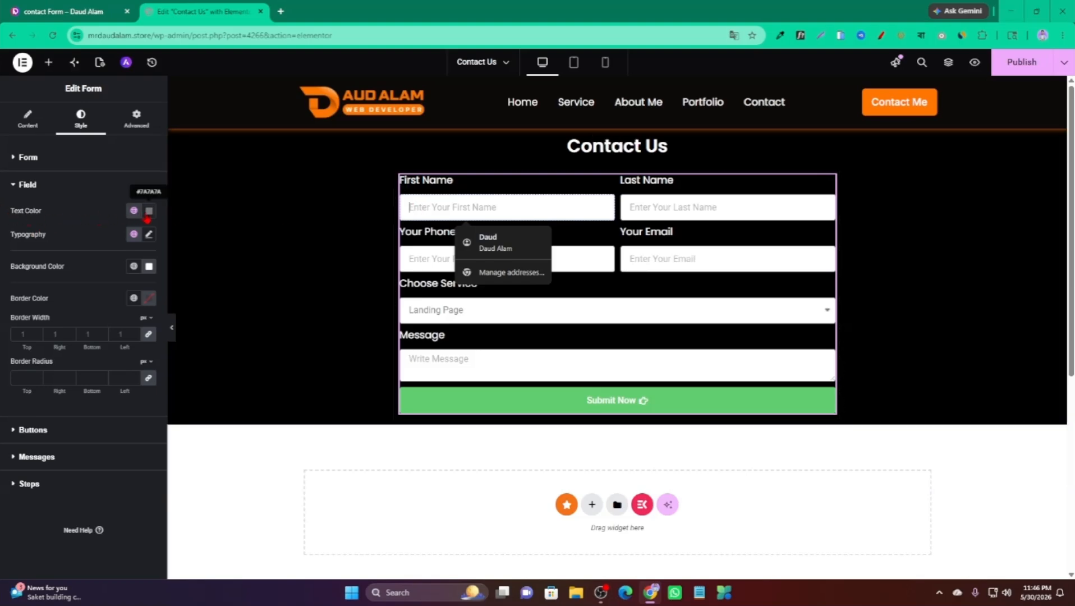
click(148, 215)
click(134, 213)
click(143, 359)
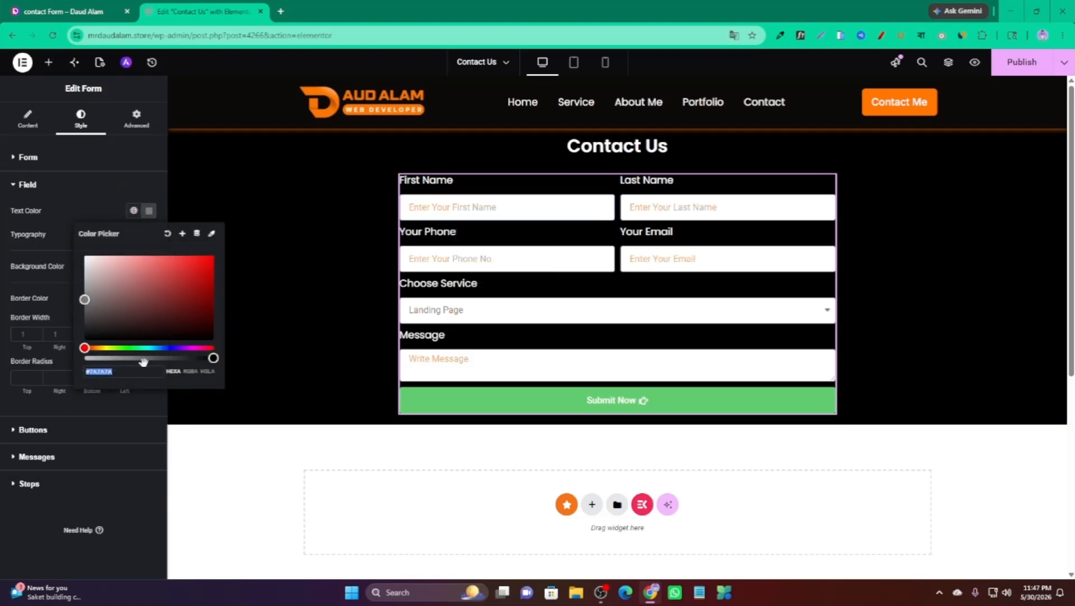
drag(92, 347, 94, 347)
click(211, 256)
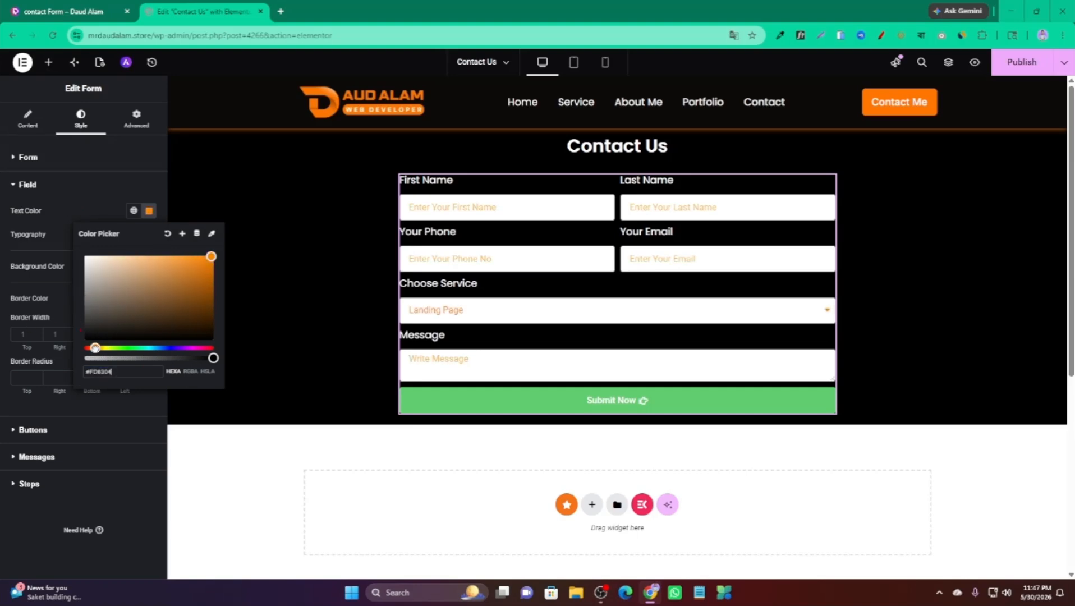
click(34, 258)
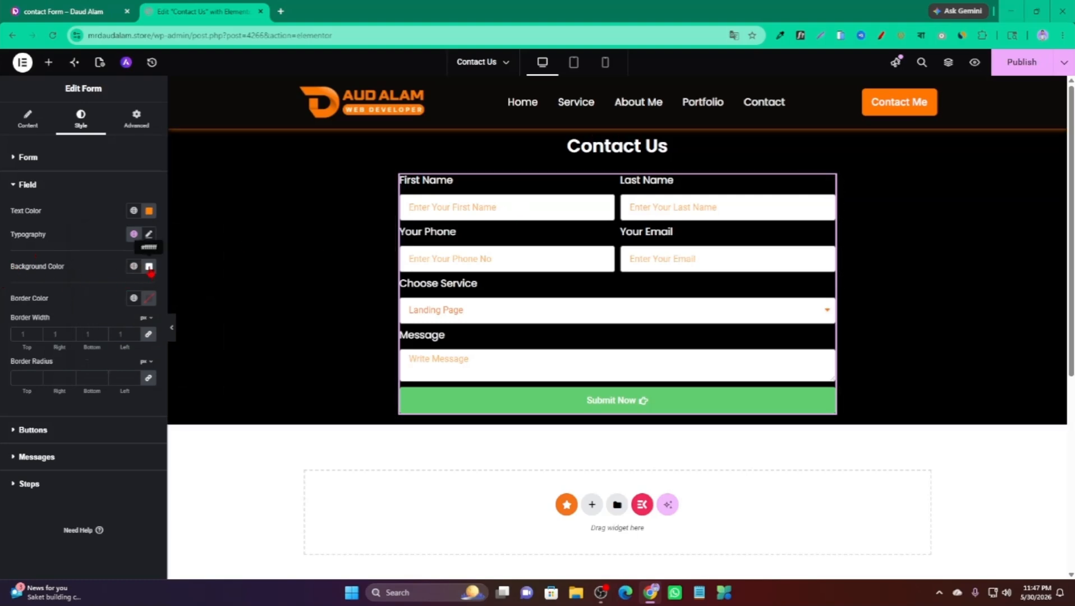
Give the input fields a near-black background colour.
click(149, 266)
click(89, 361)
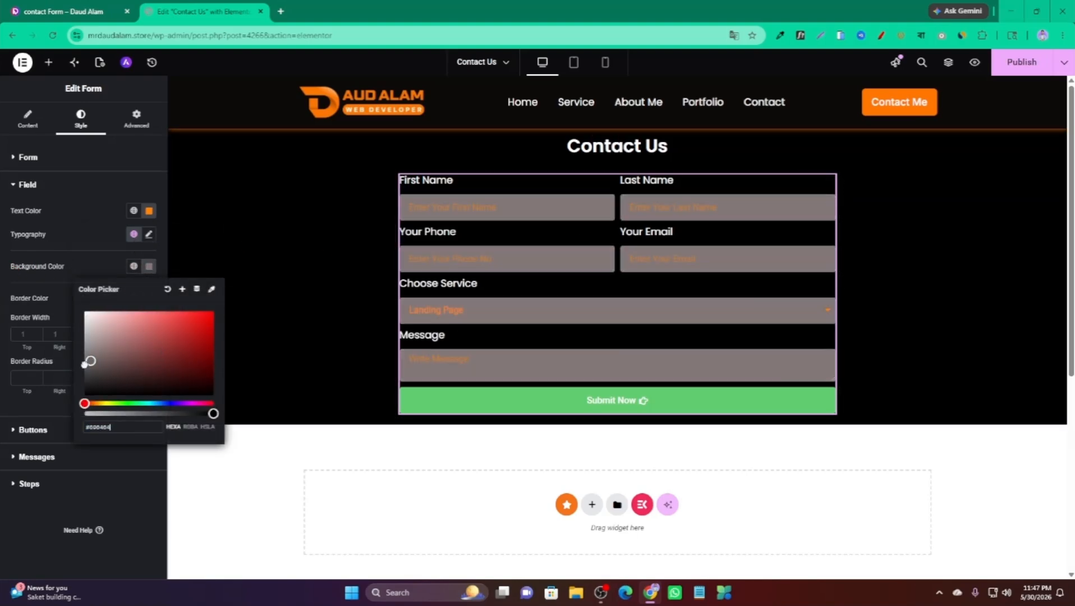
mouse_move(85, 364)
mouse_down()
mouse_move(84, 386)
mouse_move(71, 388)
mouse_up()
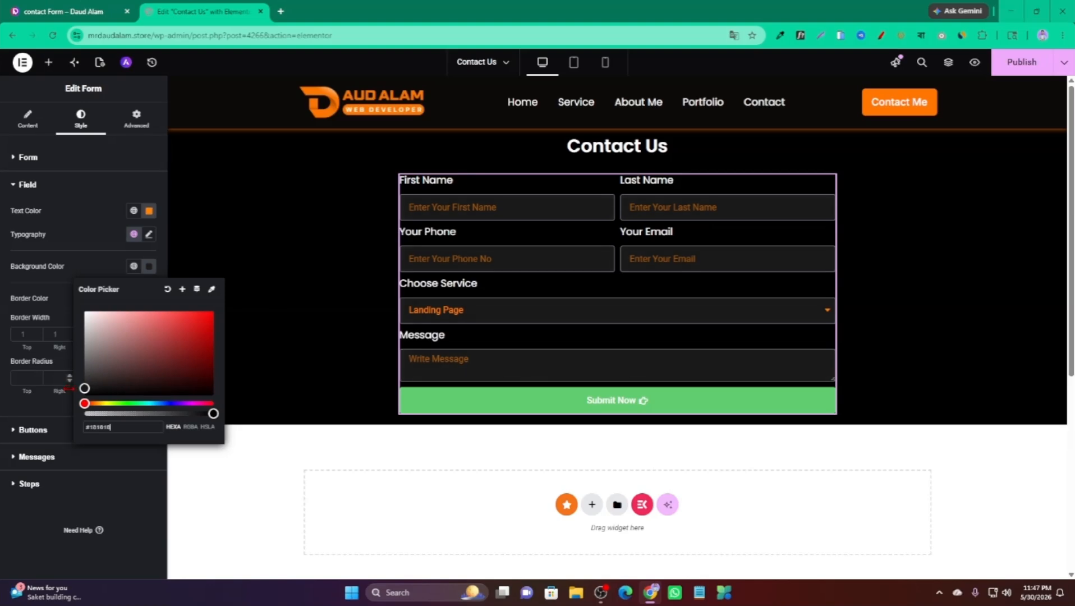
click(2, 309)
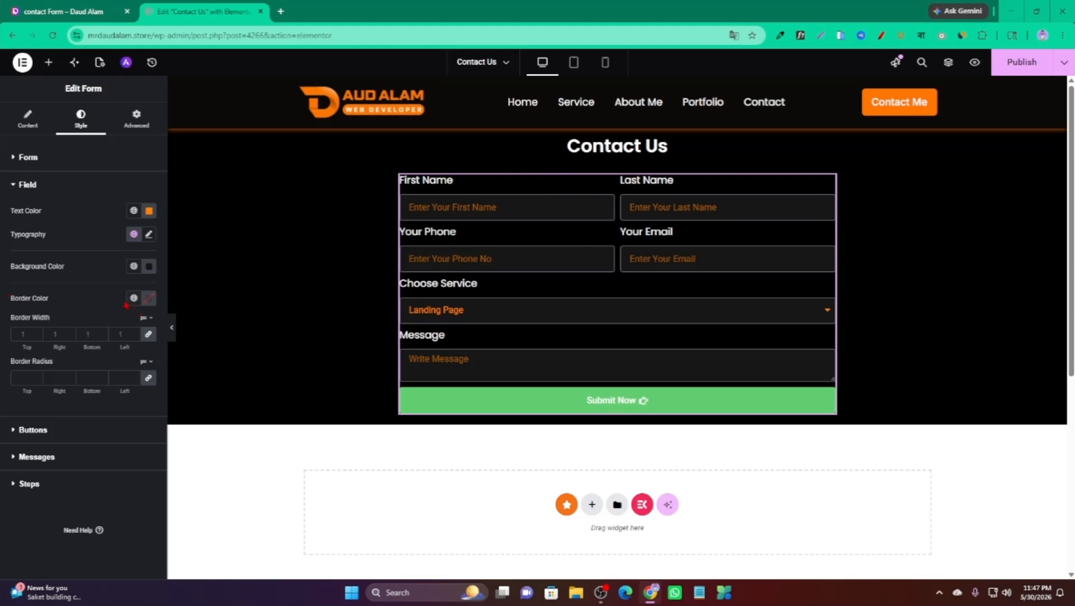
Make the field borders orange with a 1 px width.
click(152, 307)
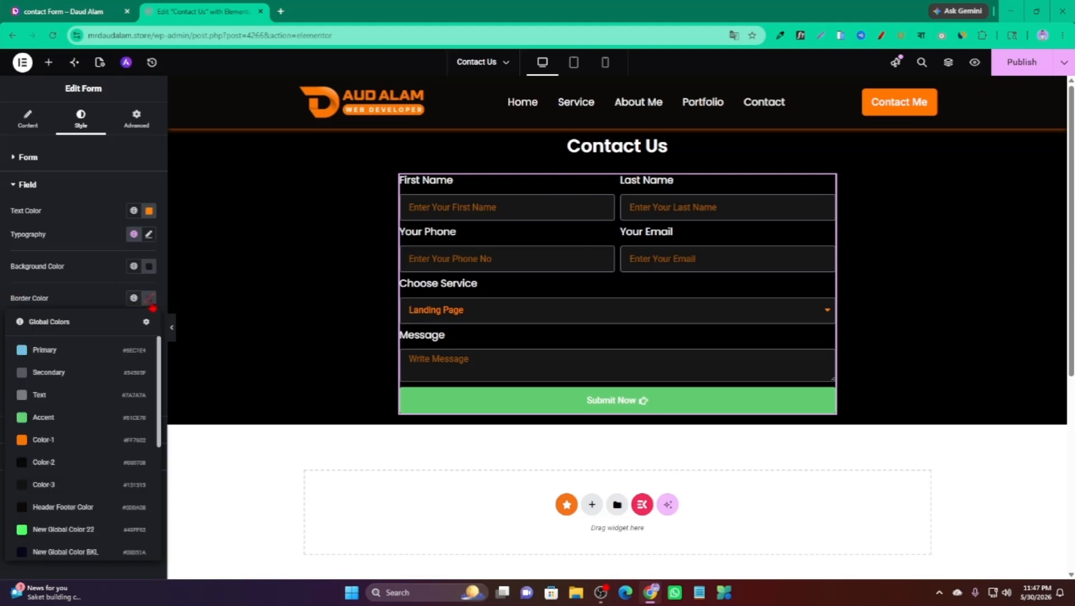
click(151, 306)
drag(90, 435, 102, 435)
drag(205, 362, 211, 352)
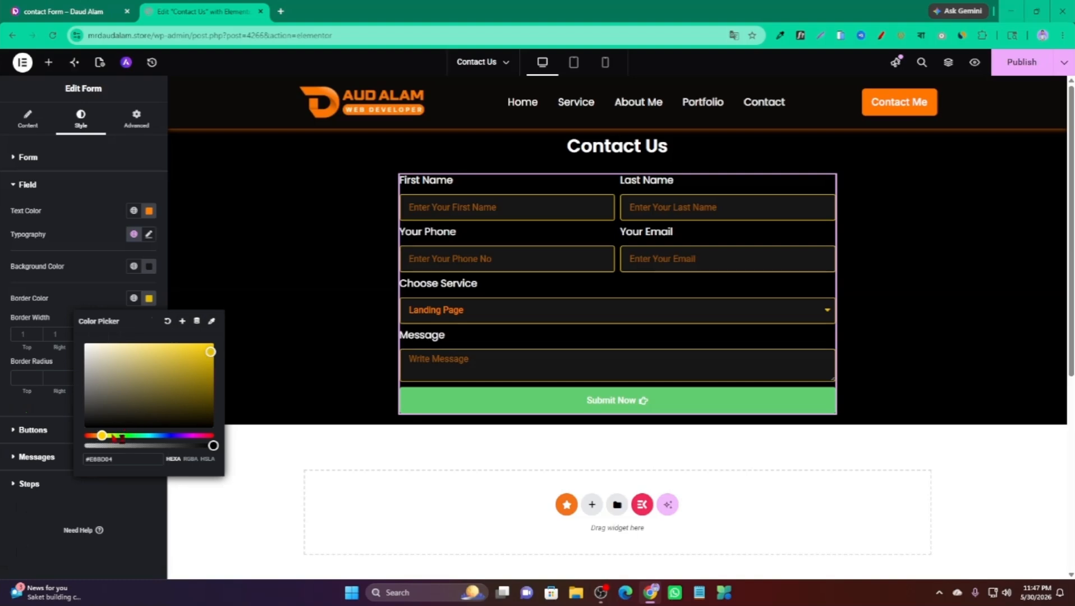
drag(102, 435, 92, 436)
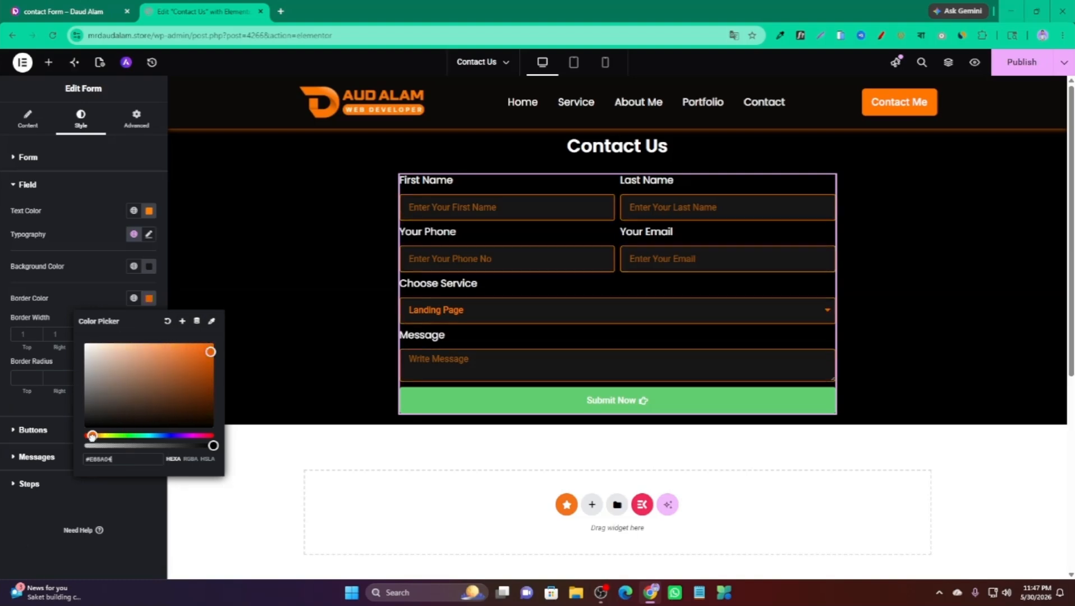
click(12, 245)
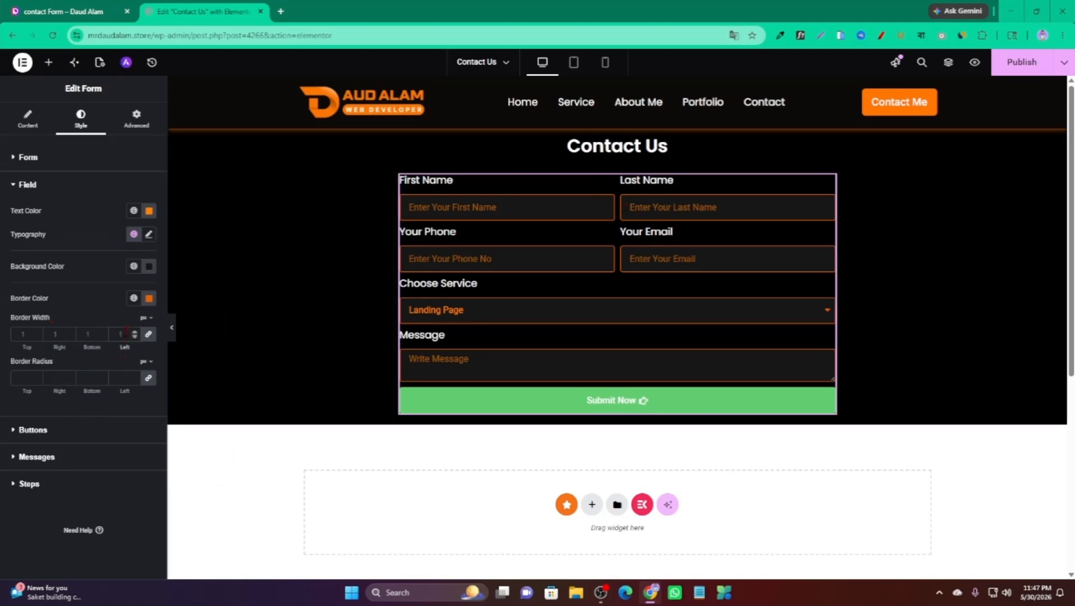
key(BackSpace)
text(5)
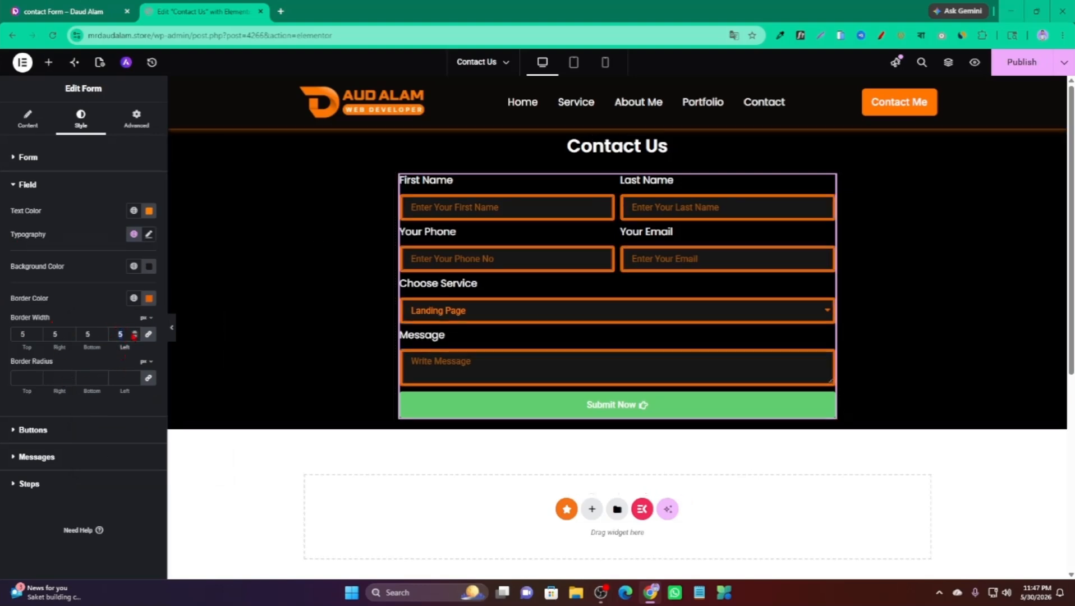
key(BackSpace)
text(1)
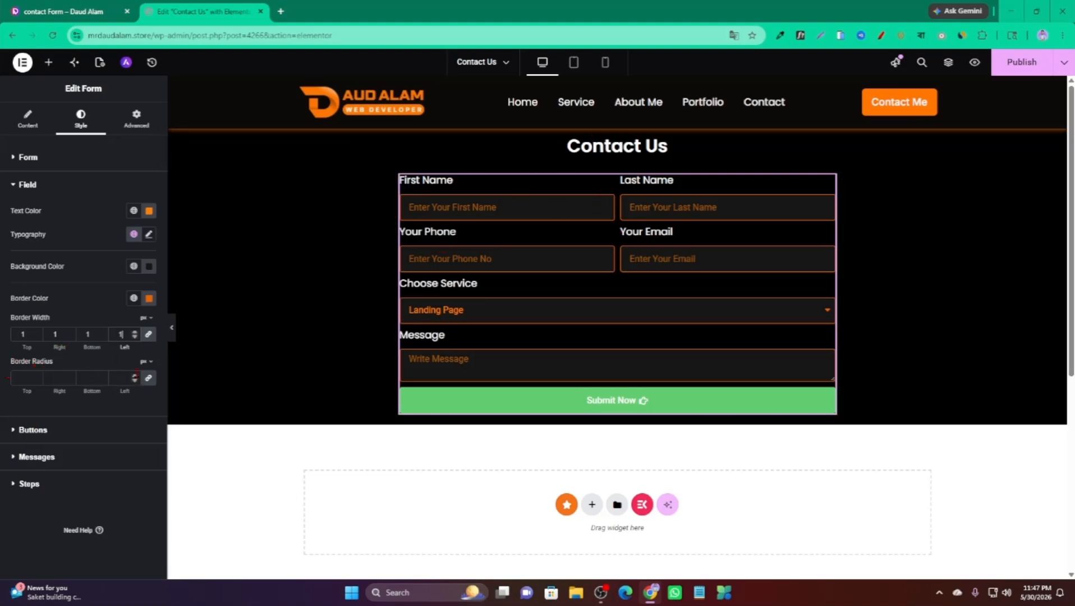
Set the linked field Border Radius to 10 on every side.
click(135, 376)
scroll(139, 381, up, 20)
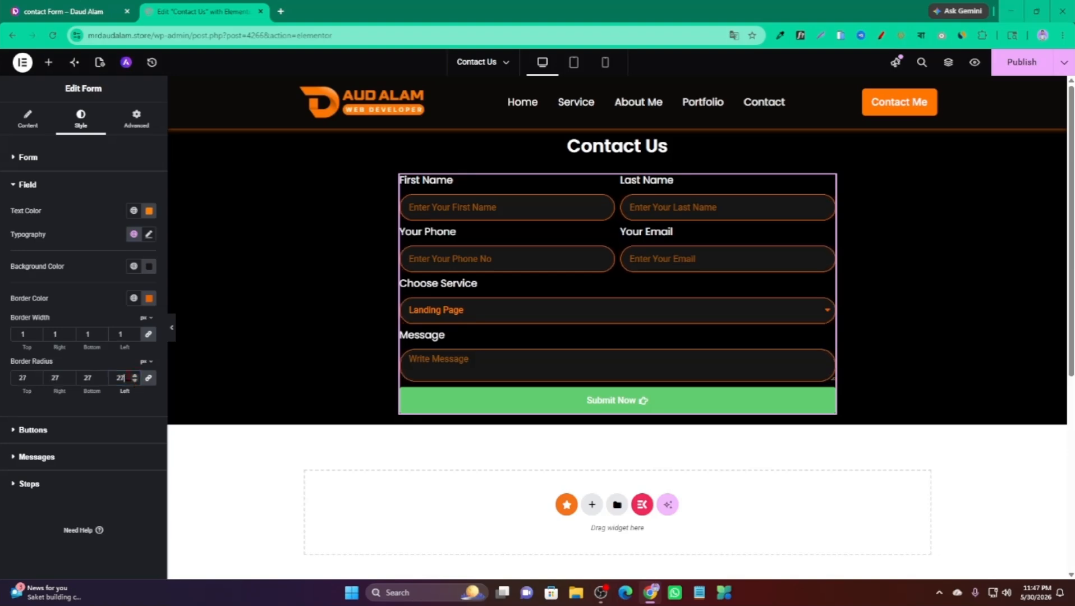
drag(129, 377, 116, 379)
text(10)
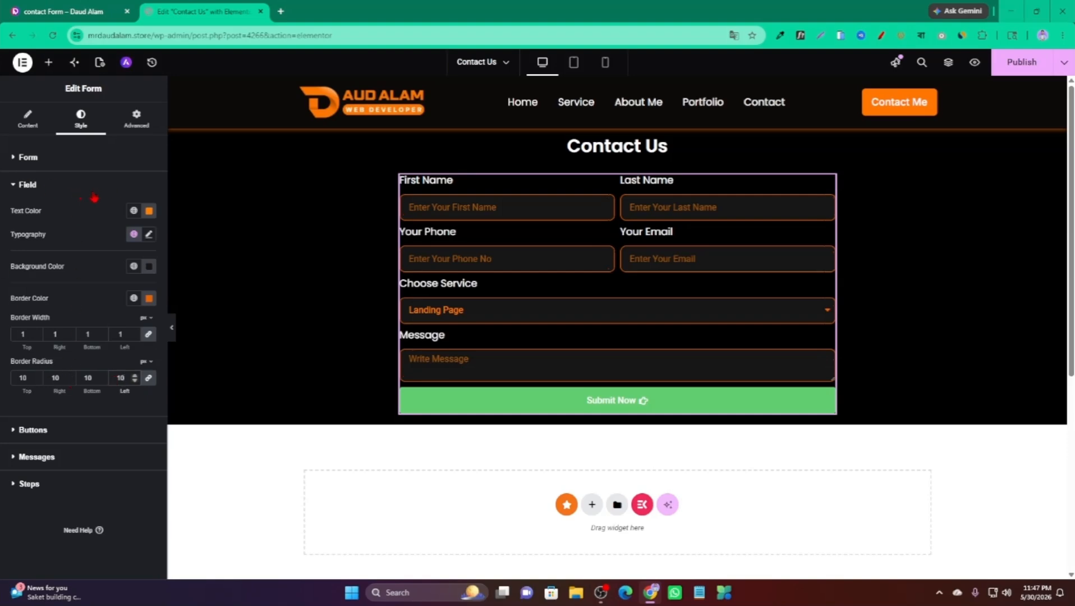
click(27, 185)
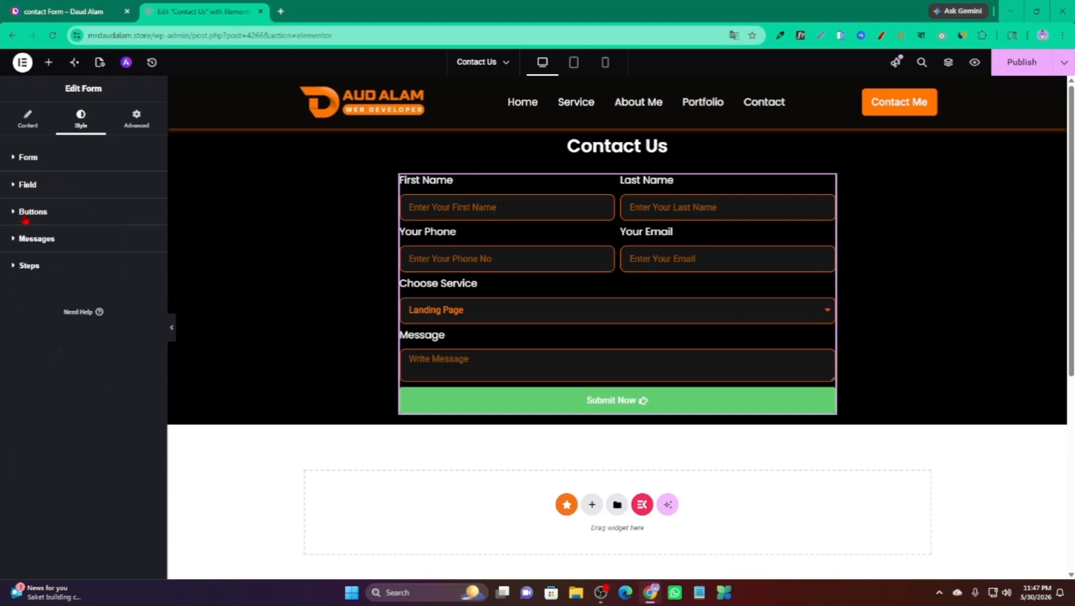
Try Left, Center and Right positions for Submit Now, settling on Stretch.
click(66, 190)
click(51, 193)
click(39, 216)
scroll(39, 217, down, 1)
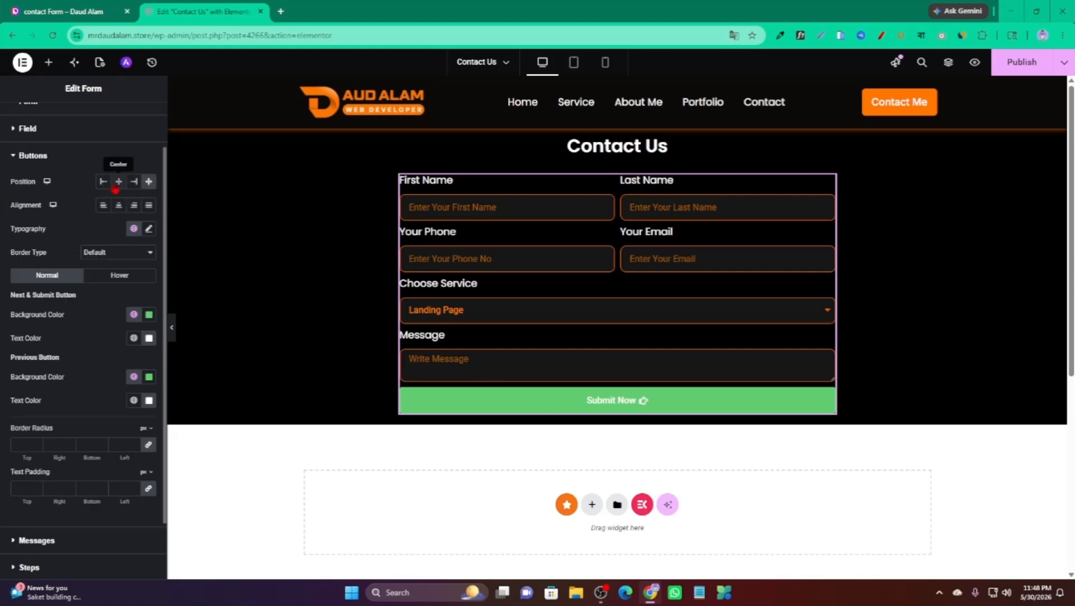
click(108, 187)
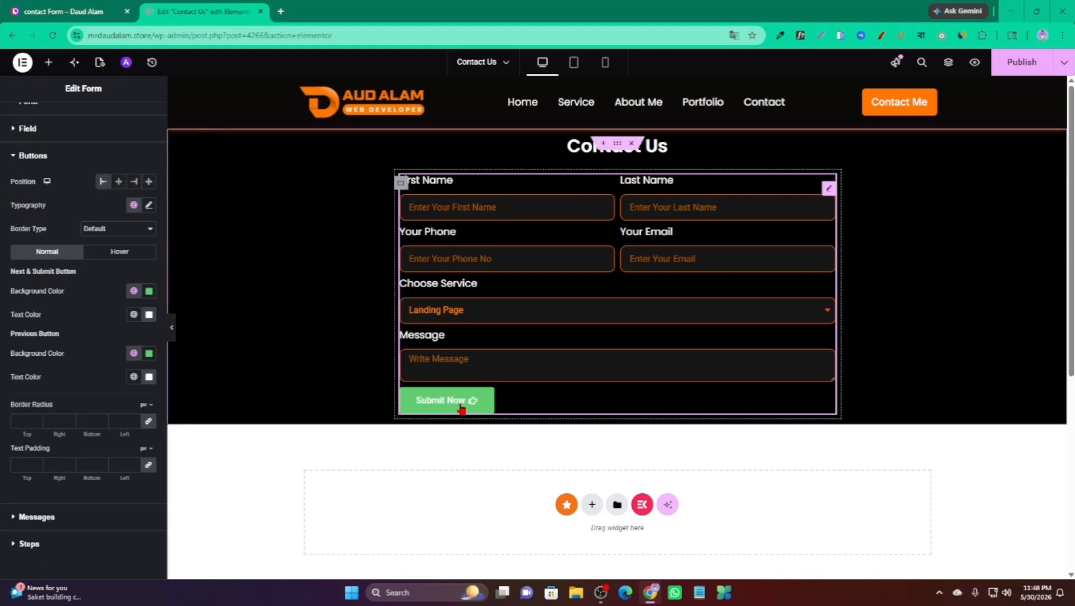
click(119, 183)
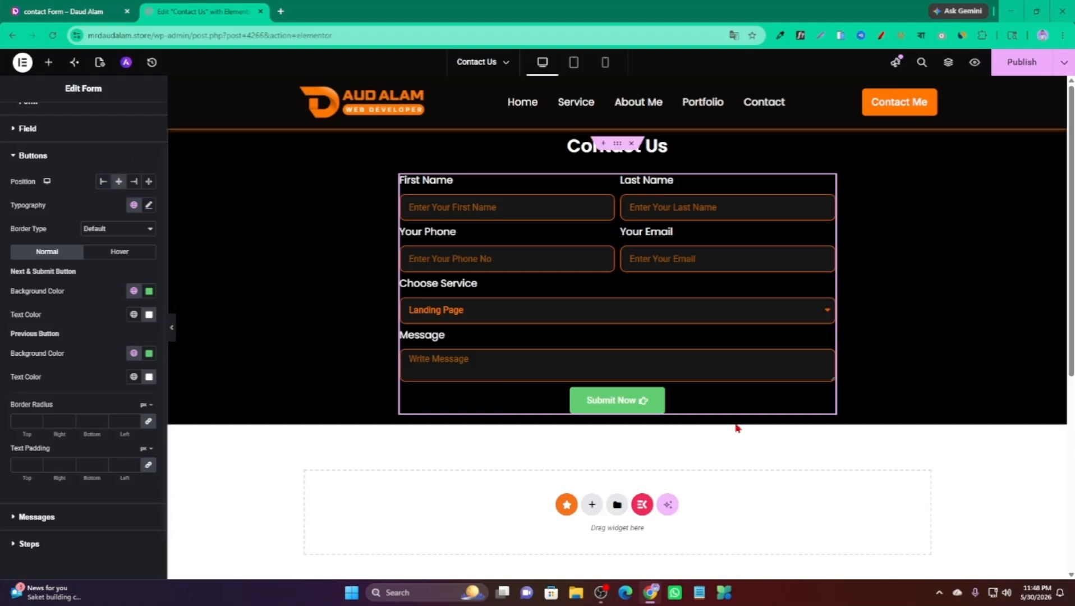
click(134, 182)
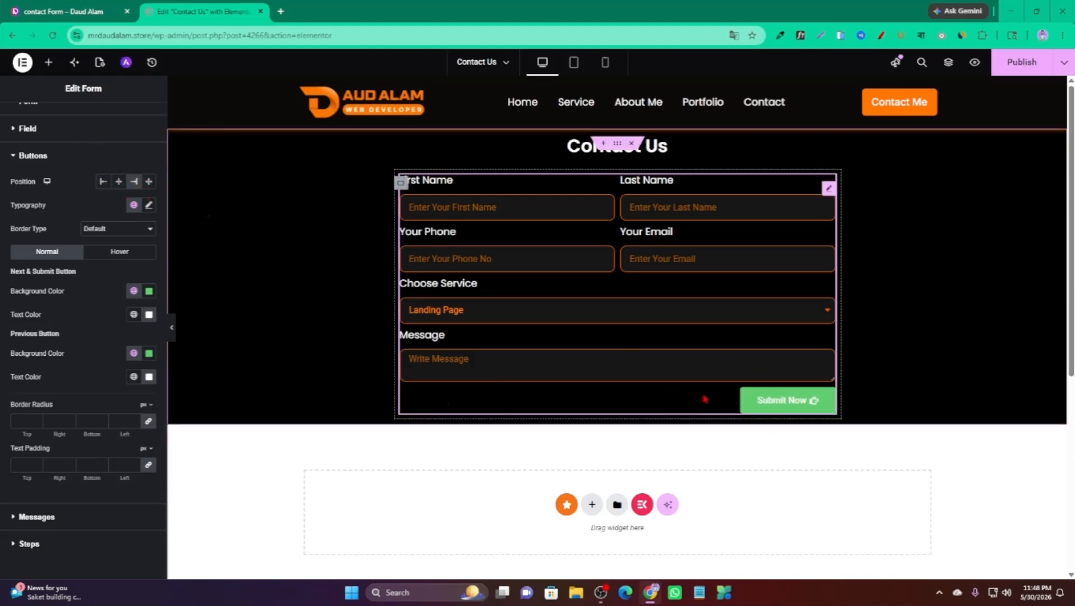
click(149, 182)
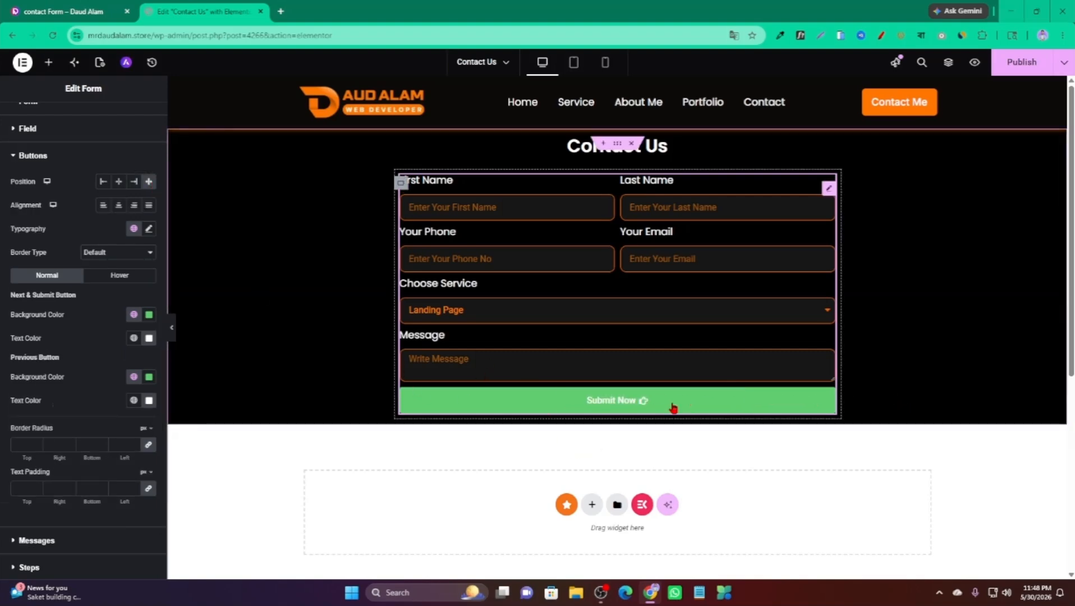
Set the button typography to Poppins at 18 px.
click(149, 229)
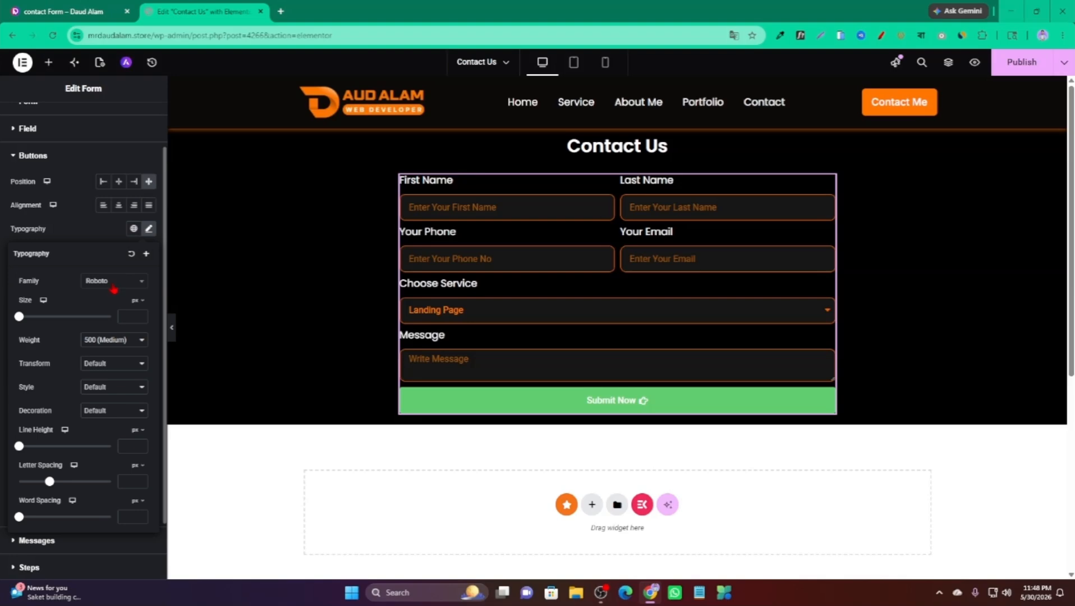
click(114, 285)
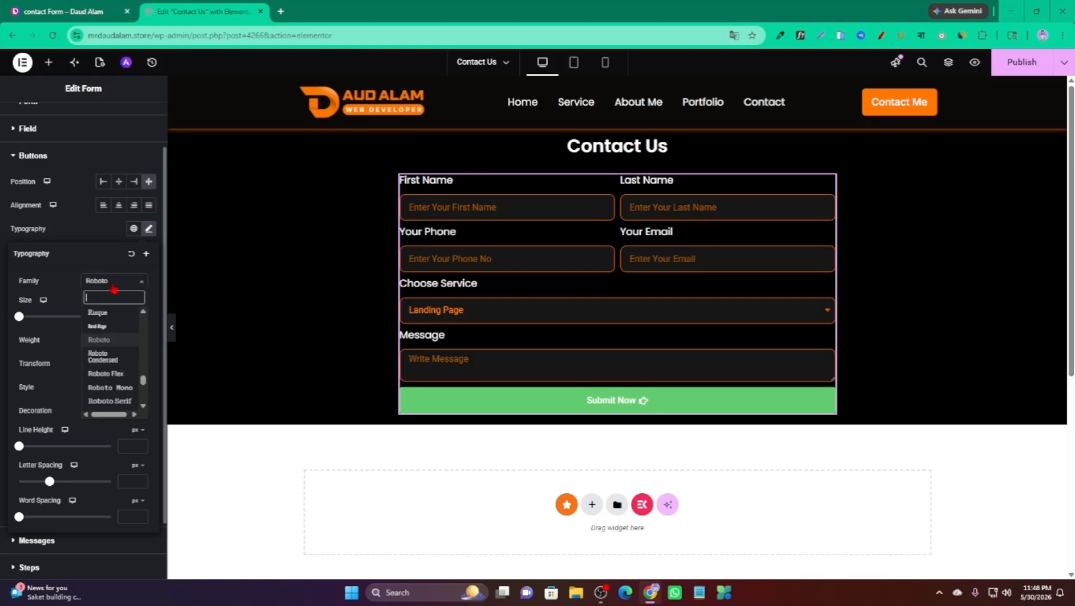
text(popp)
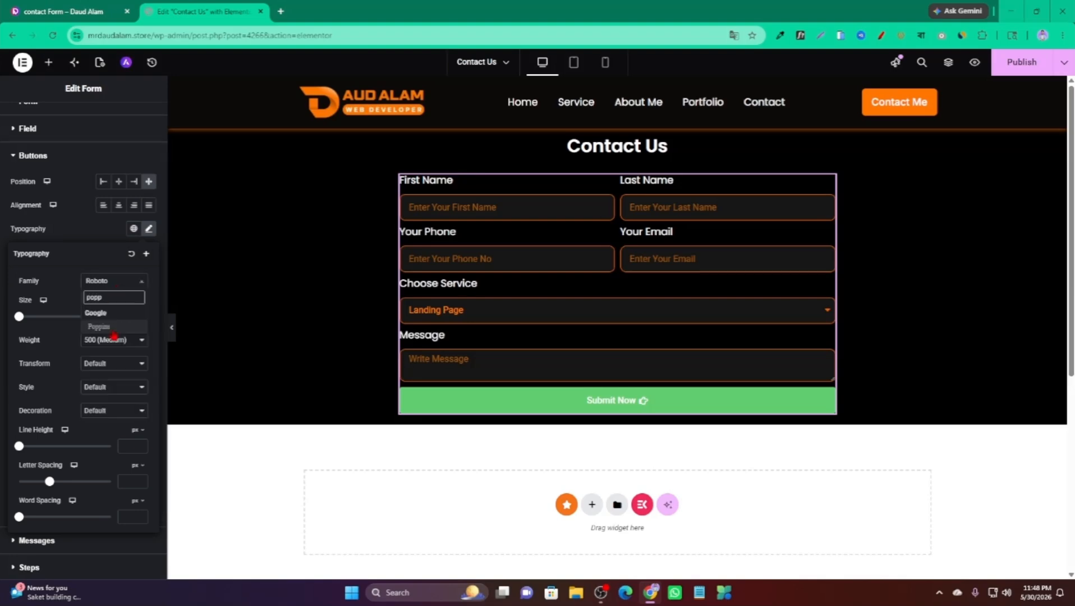
click(118, 327)
click(127, 317)
text(18)
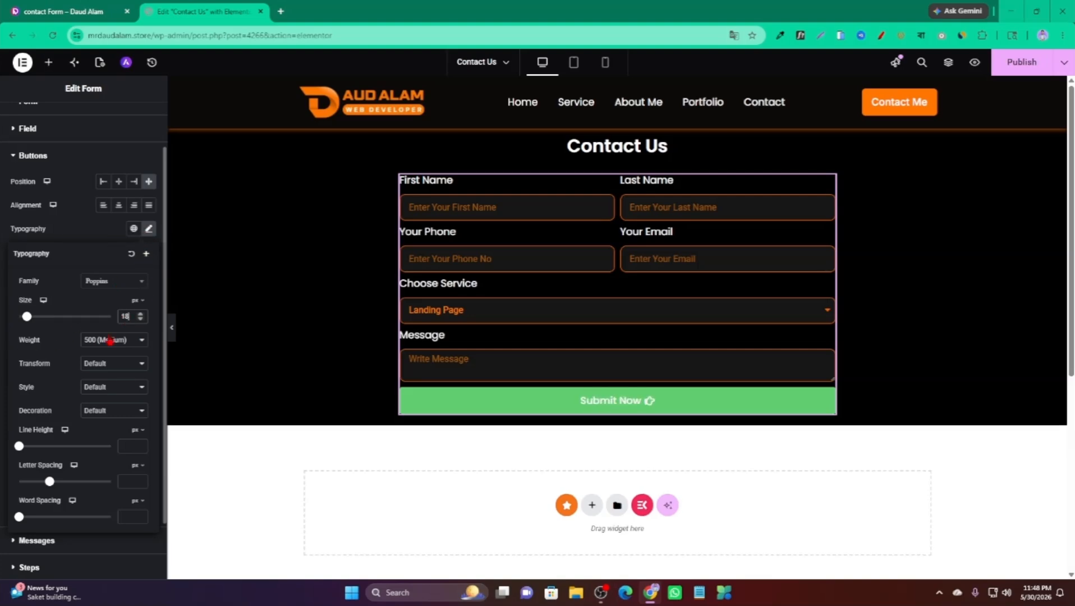
click(148, 230)
Check the button's Hover and Normal tabs, then switch to the reference Contact Me page.
scroll(84, 257, down, 2)
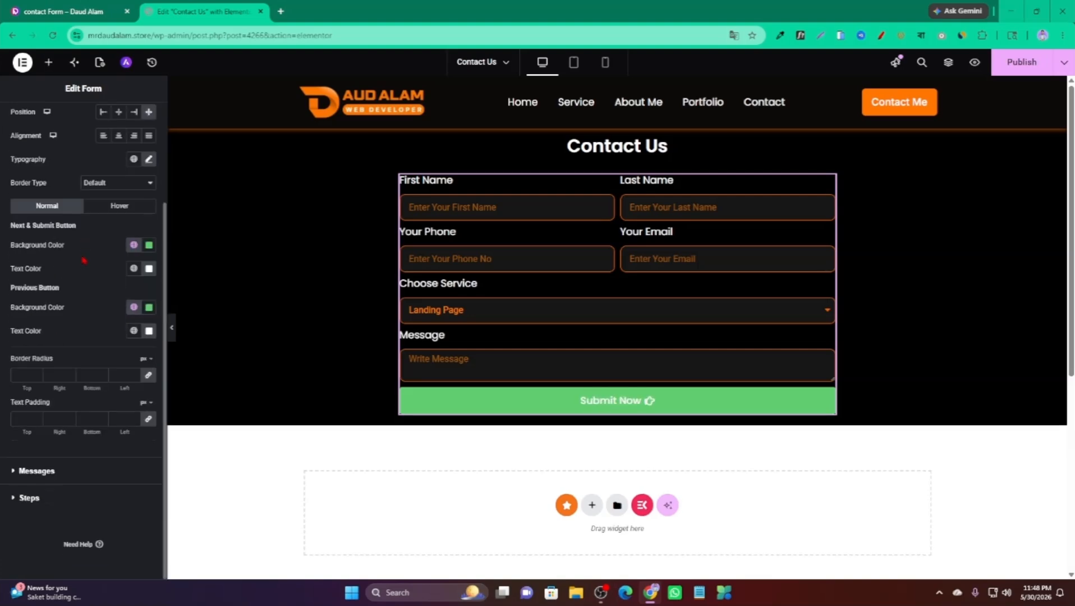
click(119, 211)
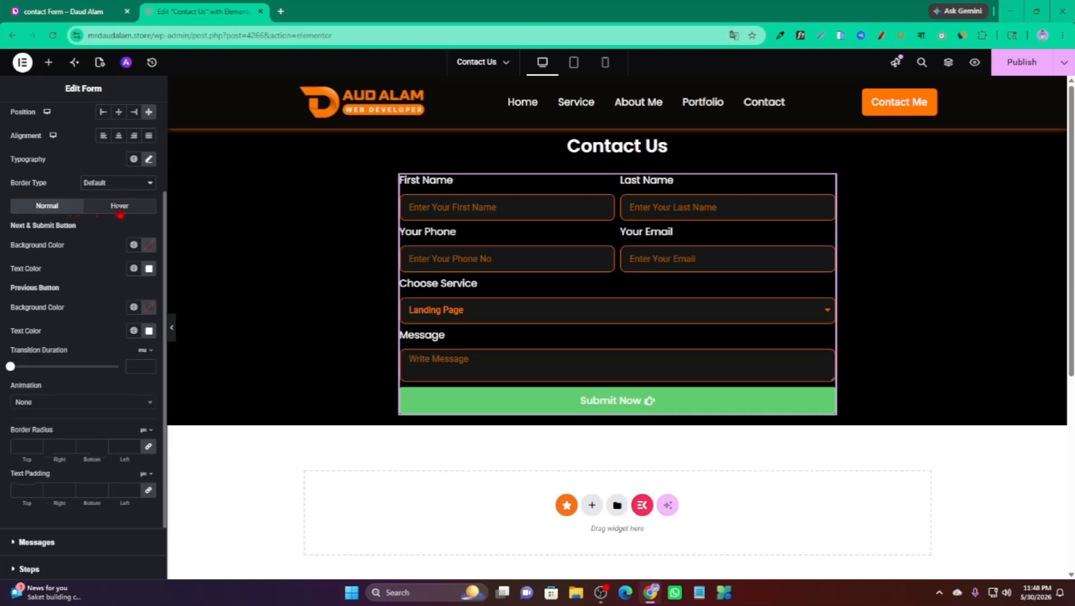
click(64, 210)
click(67, 11)
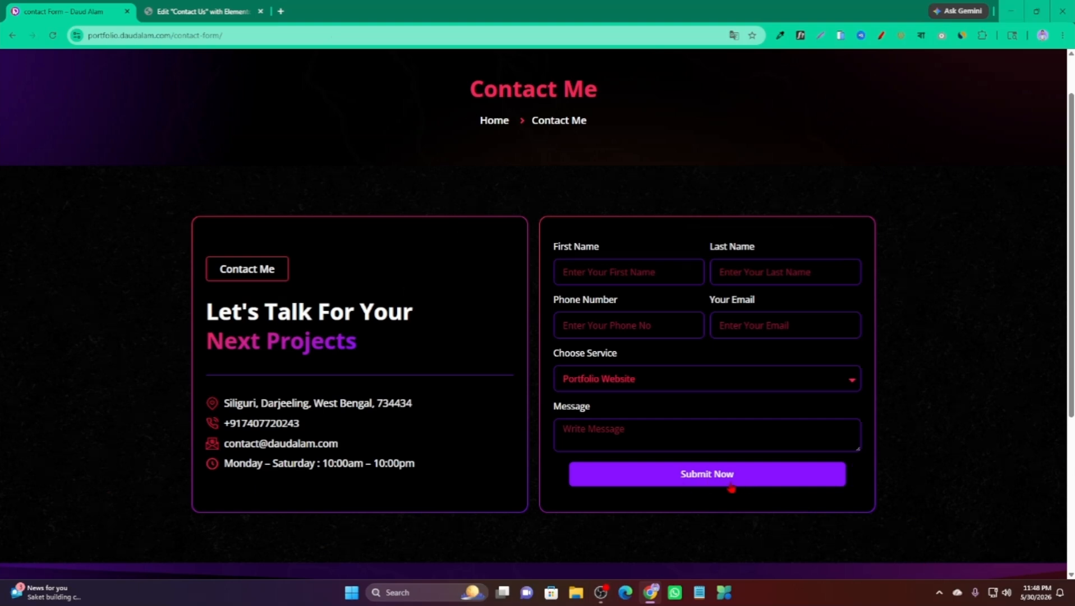
Set the Submit Now background to orange #F78A00 and its text colour to white.
click(202, 12)
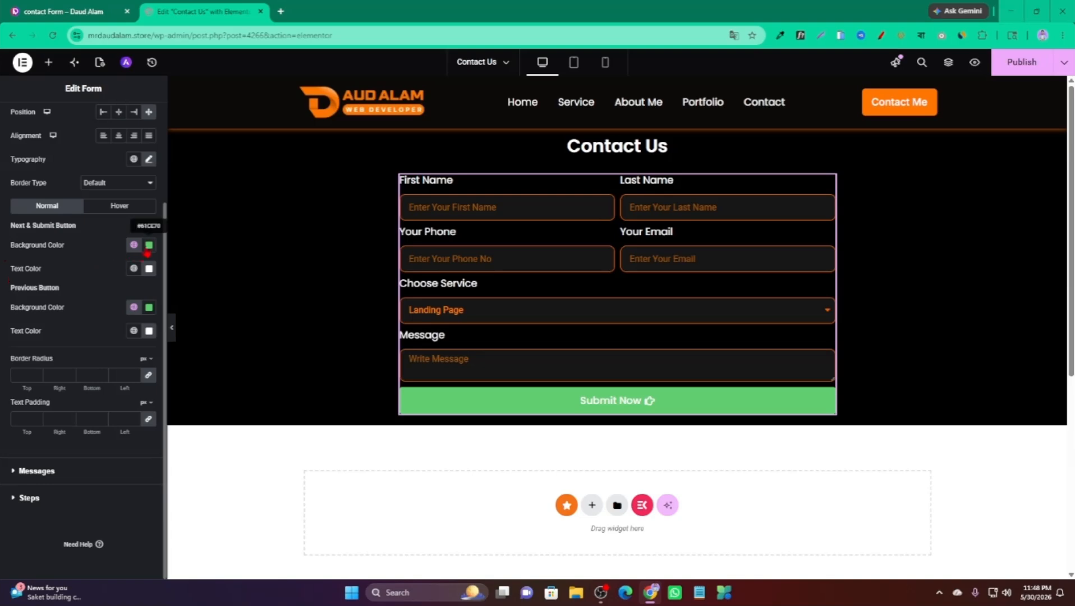
click(149, 245)
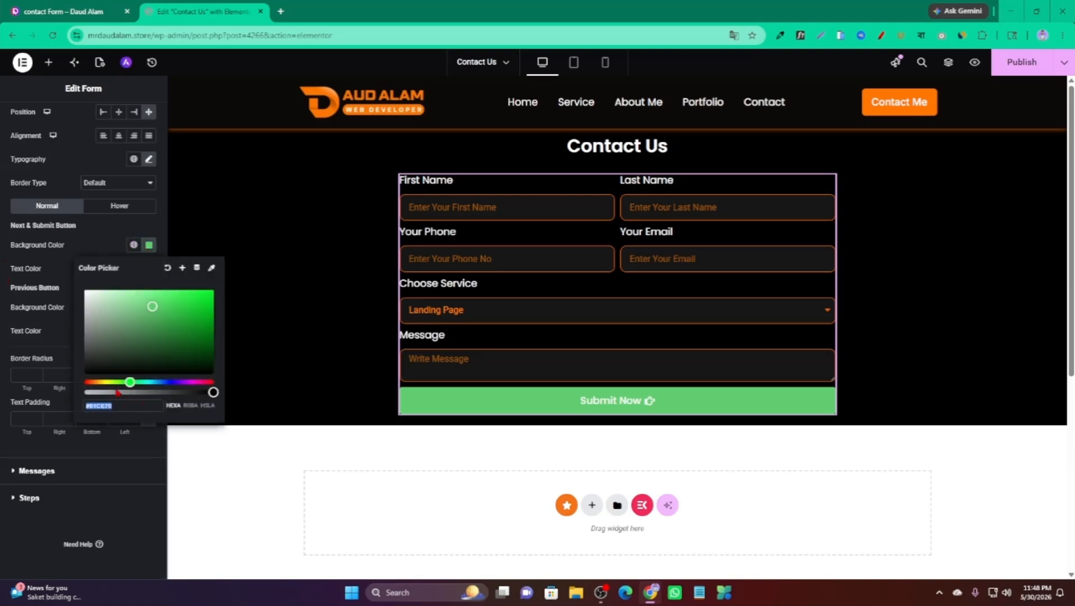
text(#CEA761)
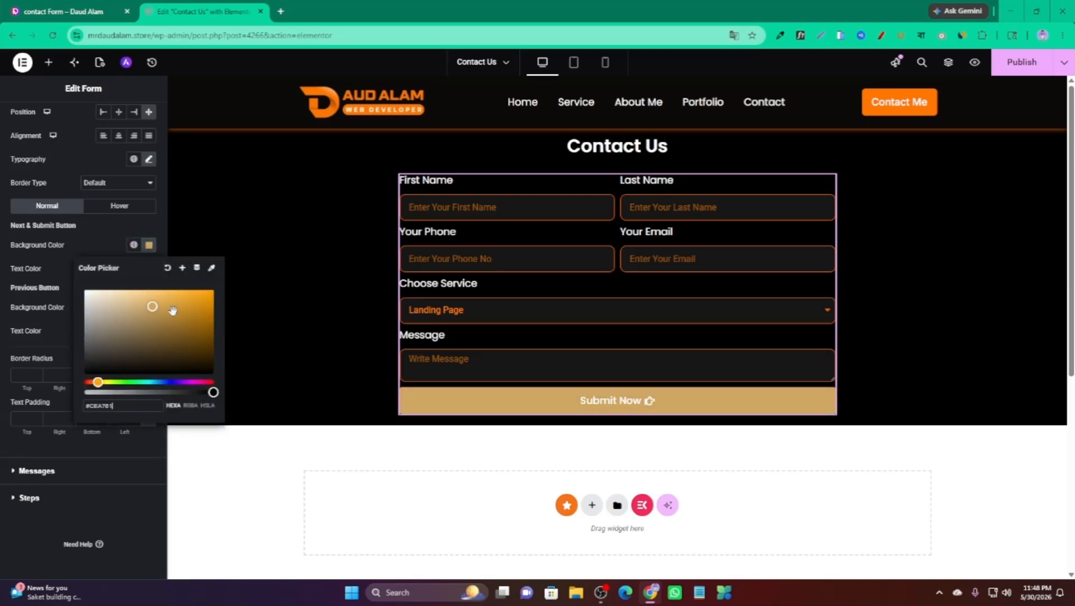
drag(173, 310, 214, 292)
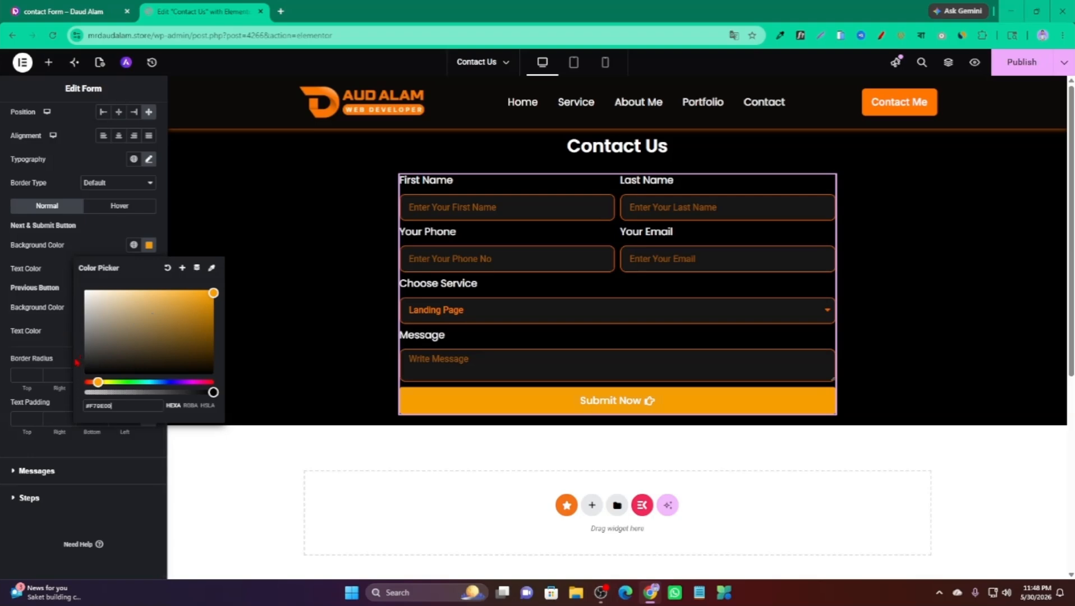
drag(98, 383, 95, 382)
click(55, 276)
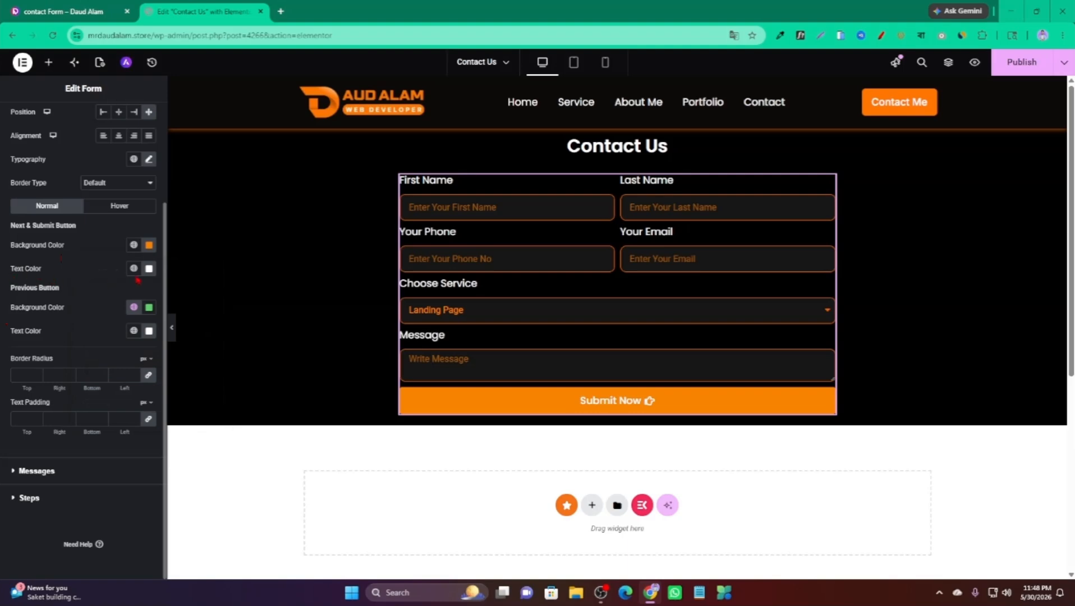
click(149, 268)
drag(139, 358, 84, 314)
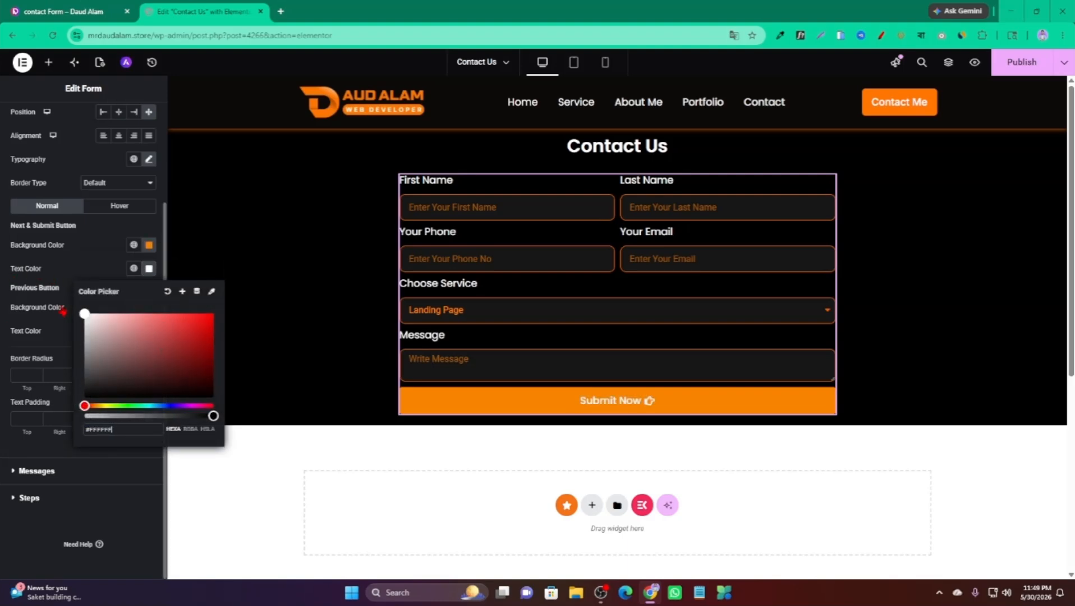
click(63, 311)
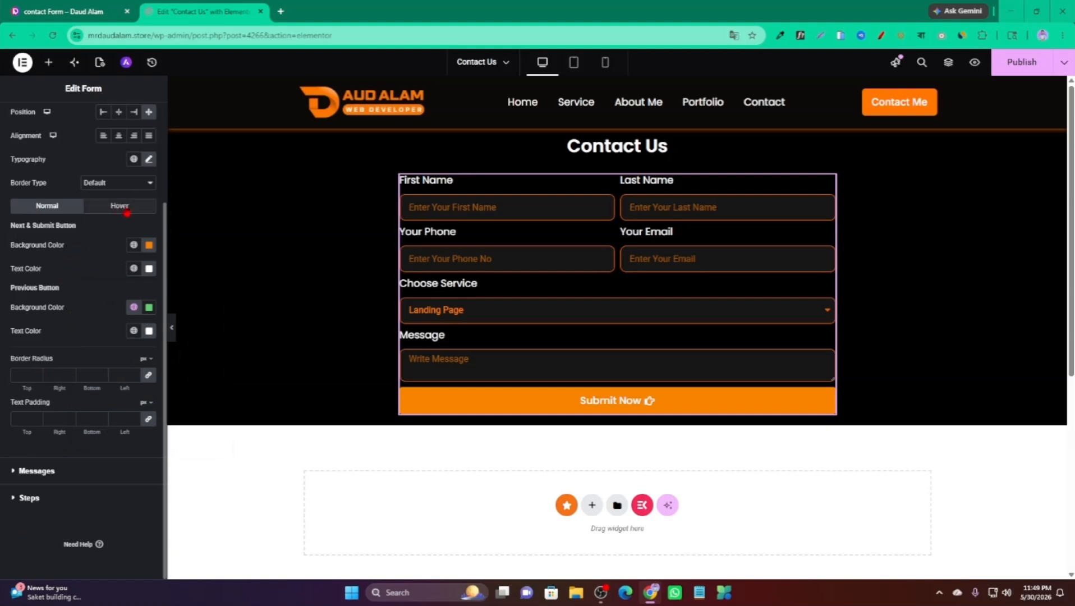
Set the button's hover background to bright yellow and hover text to black.
click(127, 212)
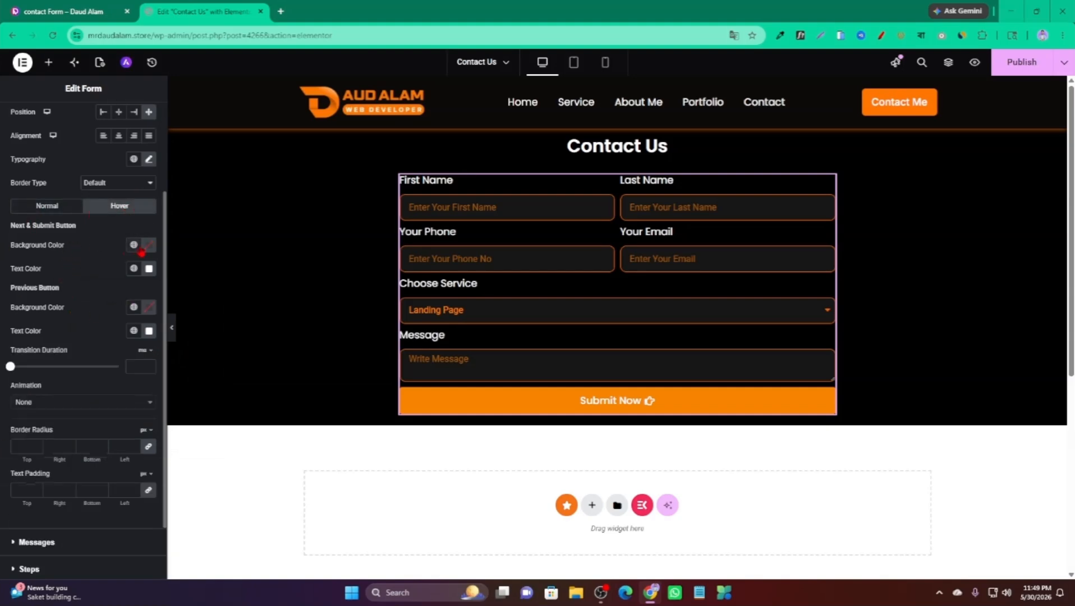
click(149, 245)
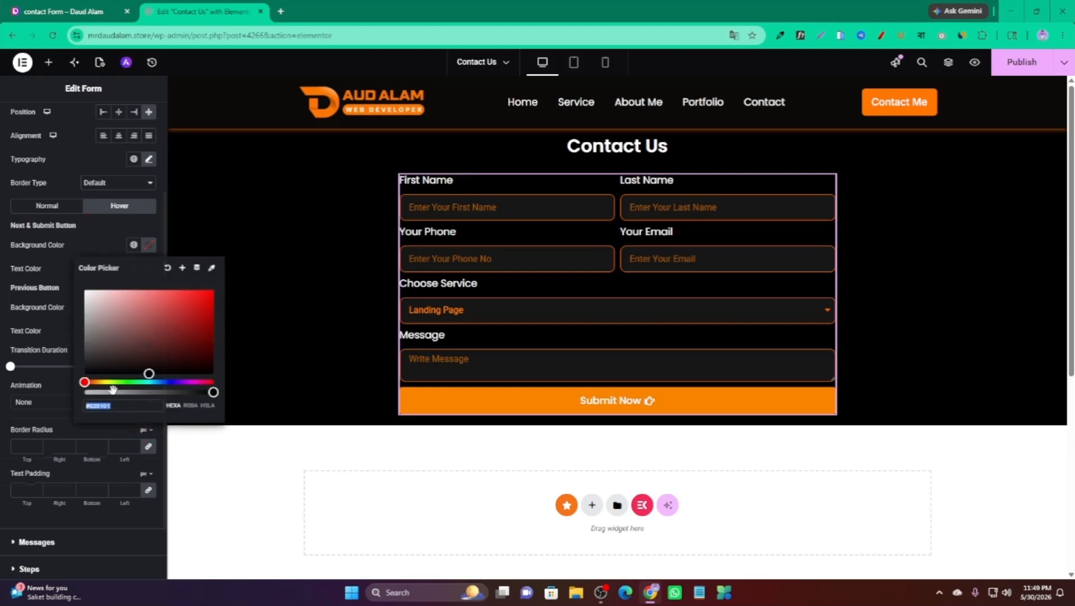
click(105, 382)
click(214, 290)
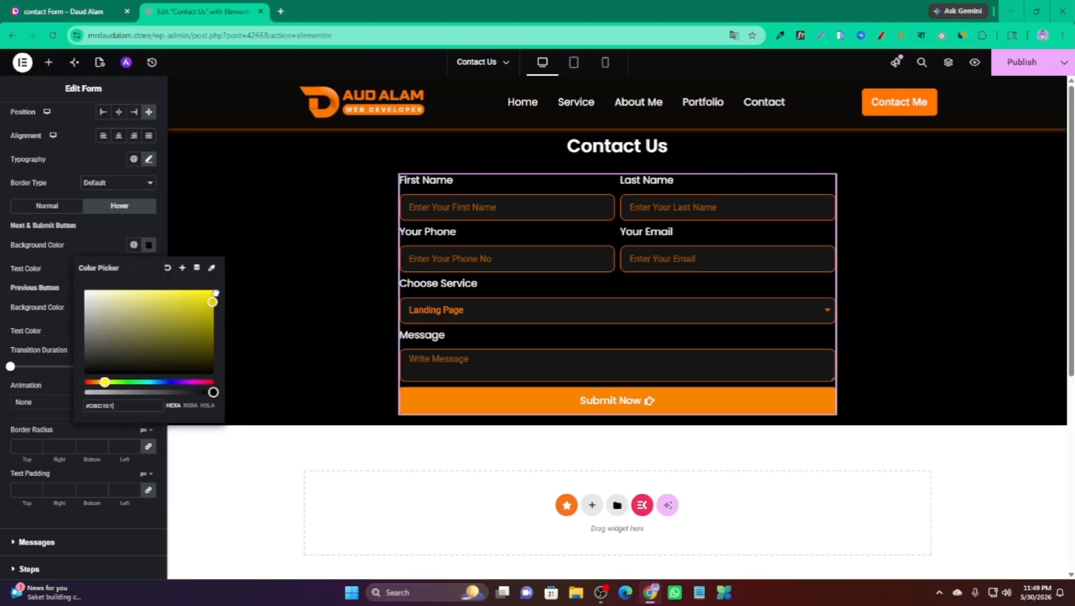
click(130, 277)
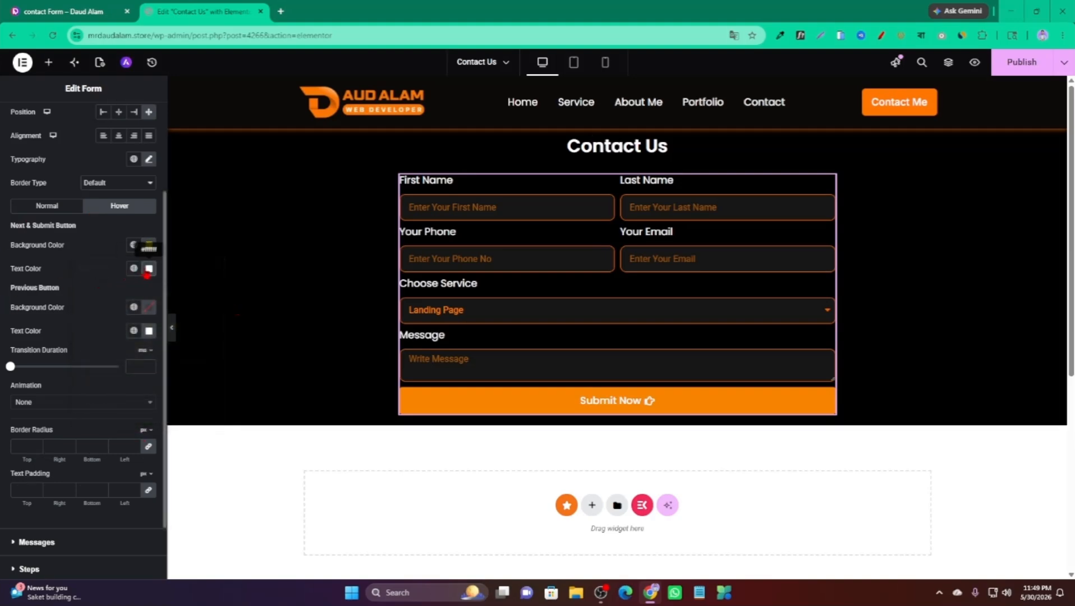
click(148, 268)
click(112, 379)
click(56, 351)
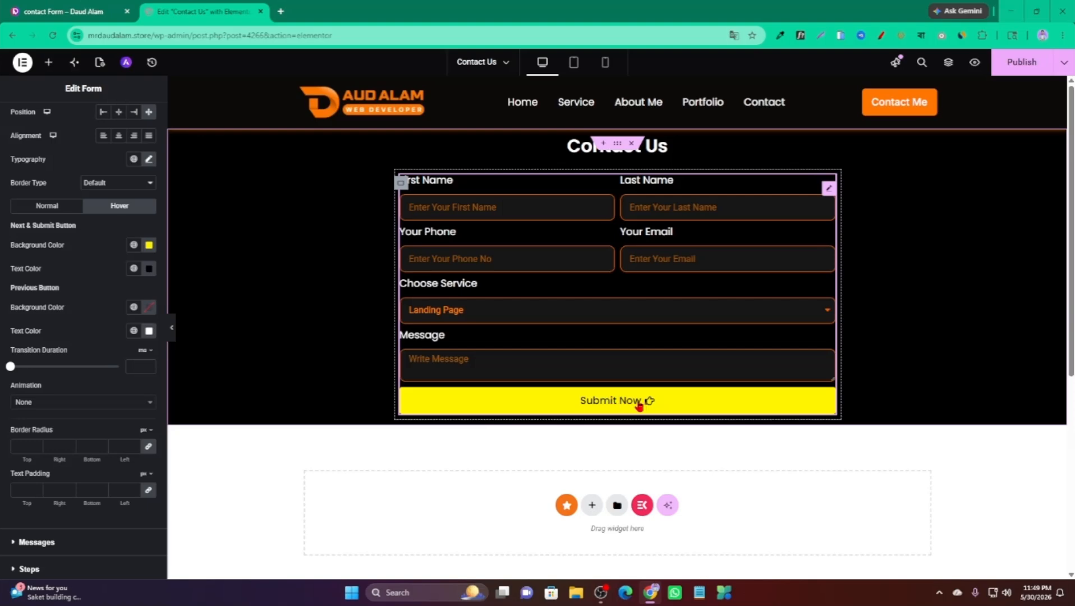
Choose Grow as the button's hover animation.
scroll(8, 365, down, 1)
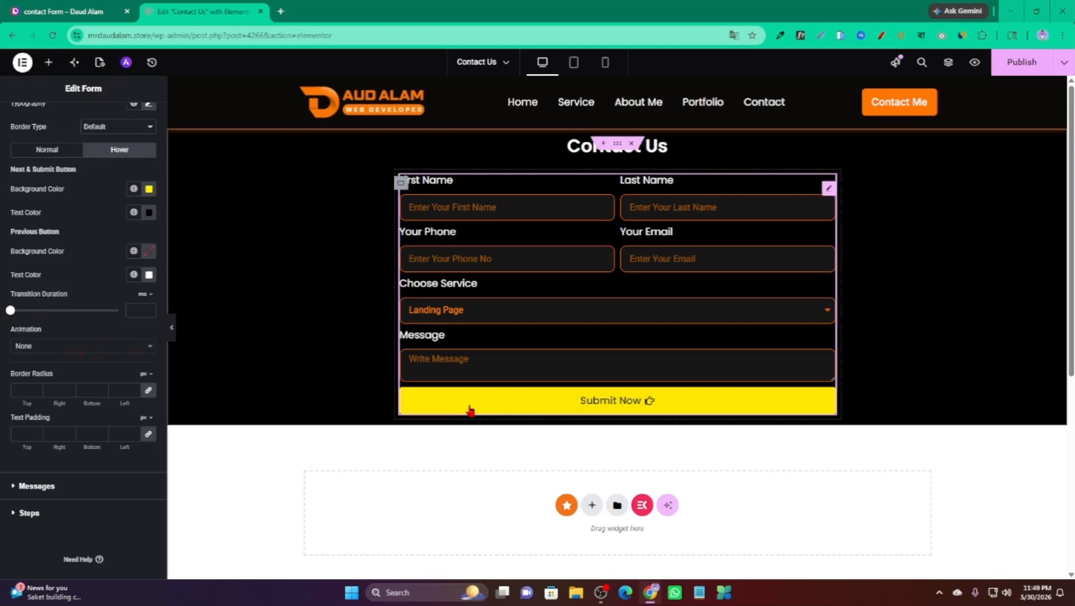
click(45, 346)
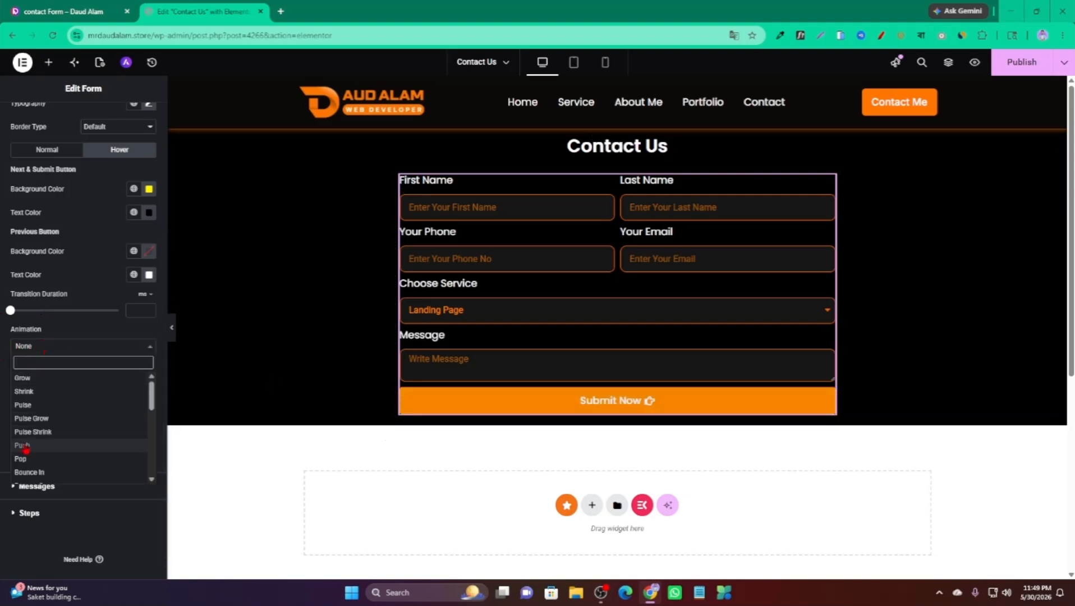
scroll(43, 443, down, 2)
scroll(49, 405, up, 2)
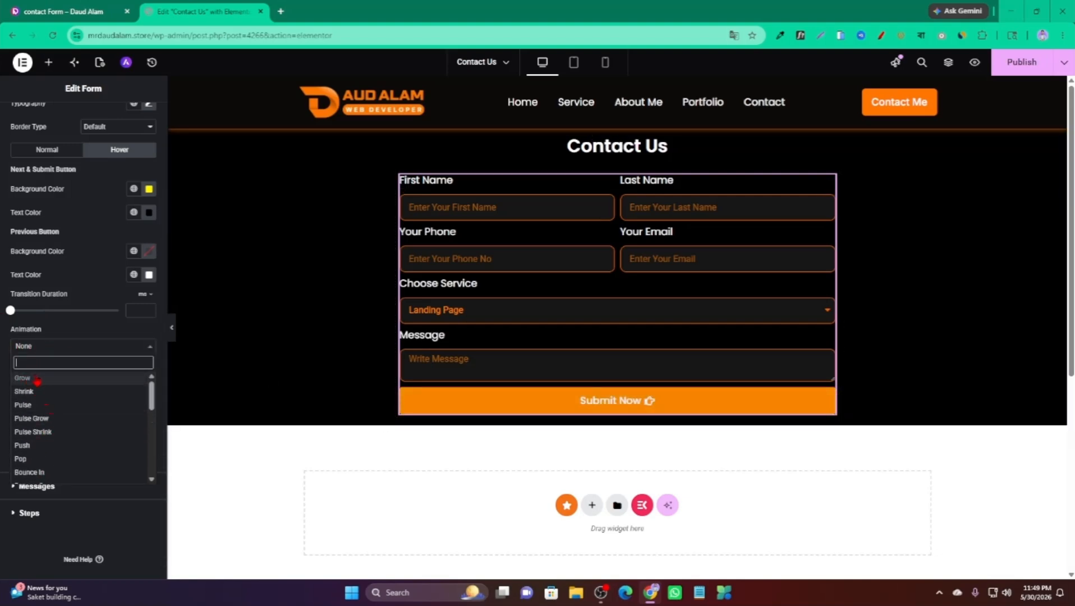
click(36, 381)
click(58, 347)
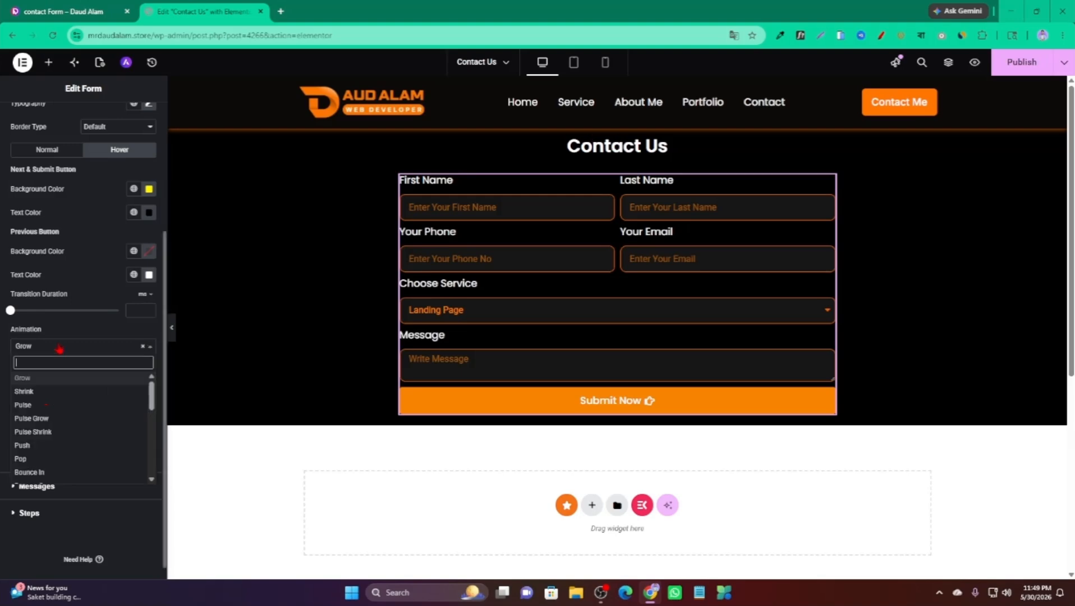
scroll(56, 460, down, 2)
scroll(54, 449, up, 2)
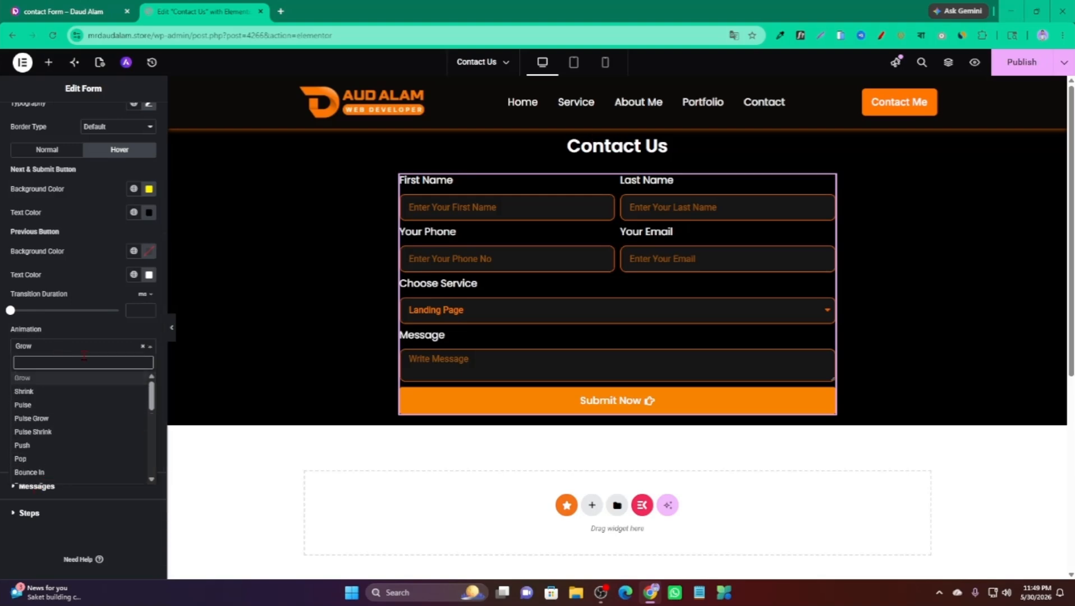
click(64, 332)
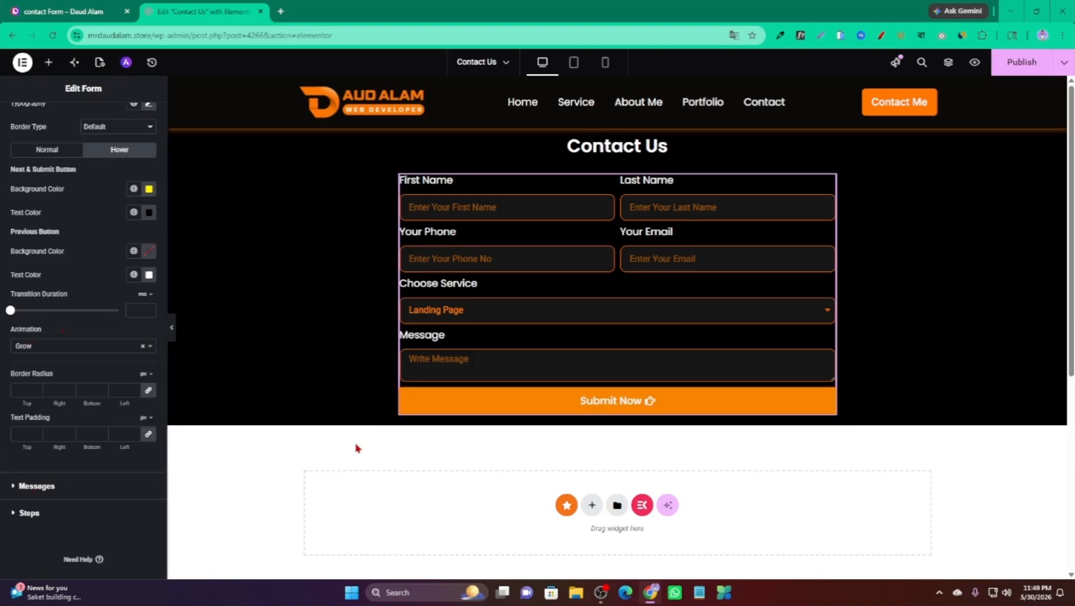
scroll(7, 353, down, 1)
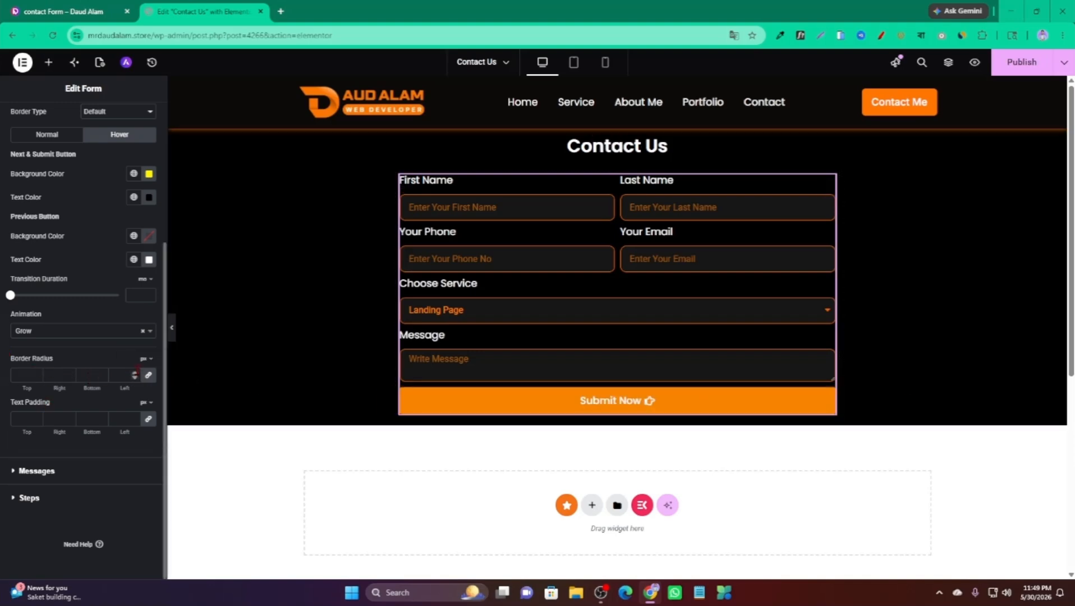
Set the button corner radius to 12 and expand the form's Email settings.
click(135, 373)
click(134, 373)
click(135, 373)
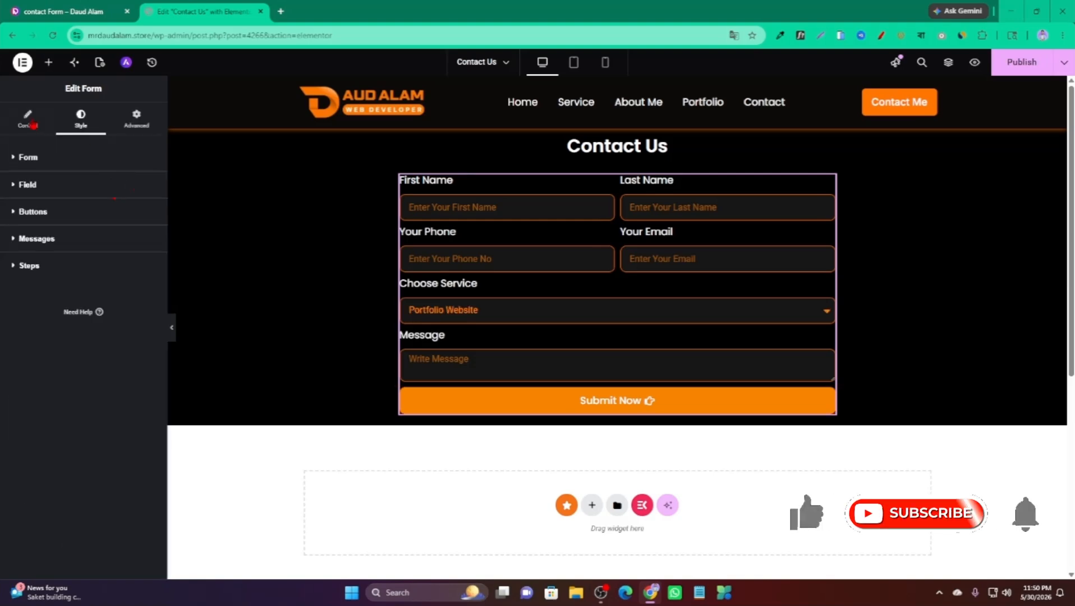
click(28, 119)
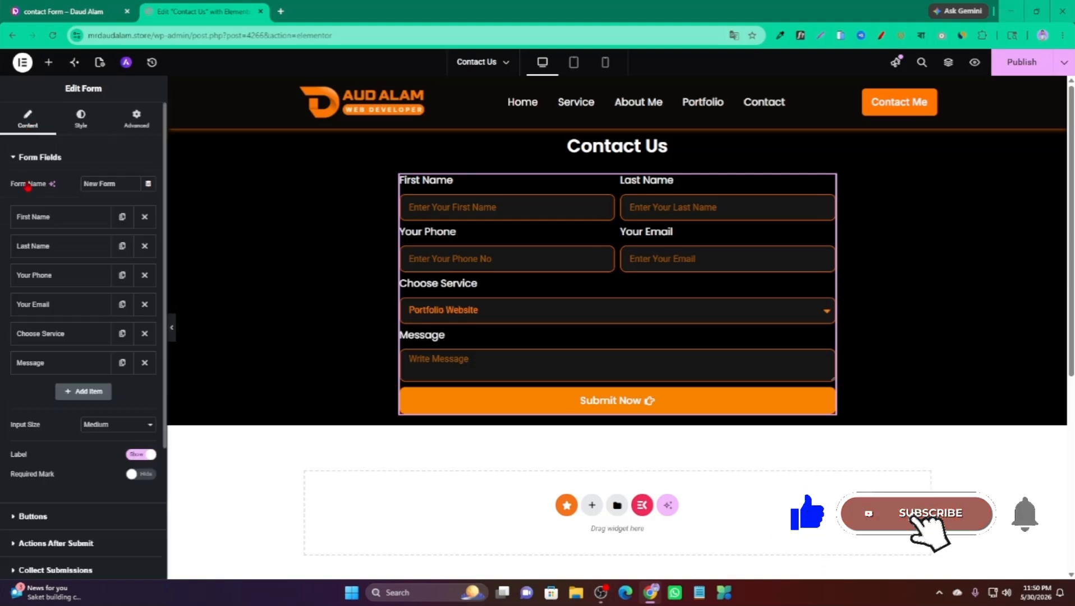
click(43, 157)
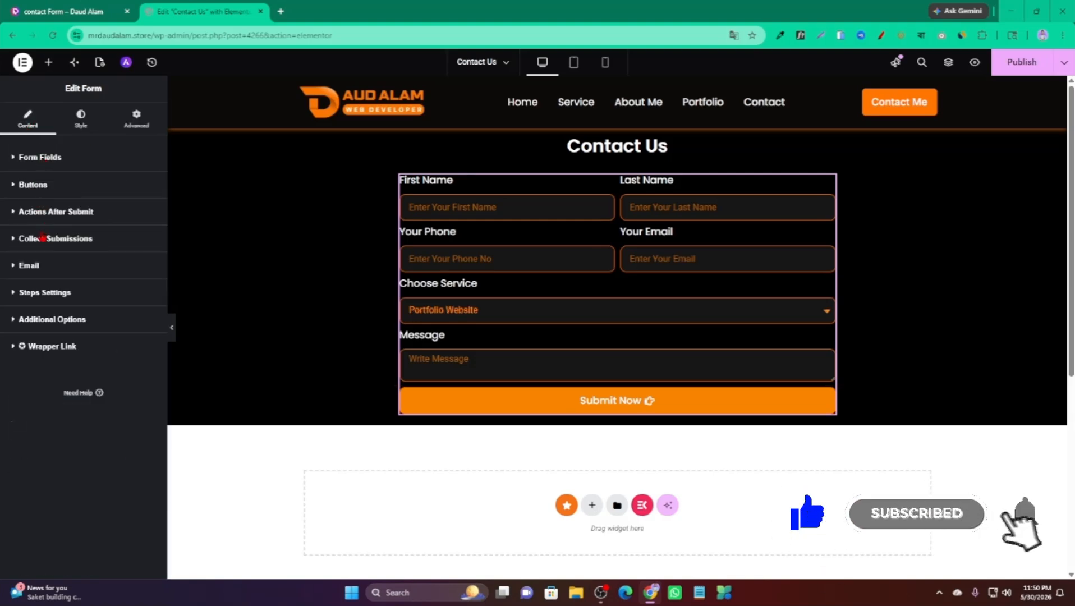
click(29, 265)
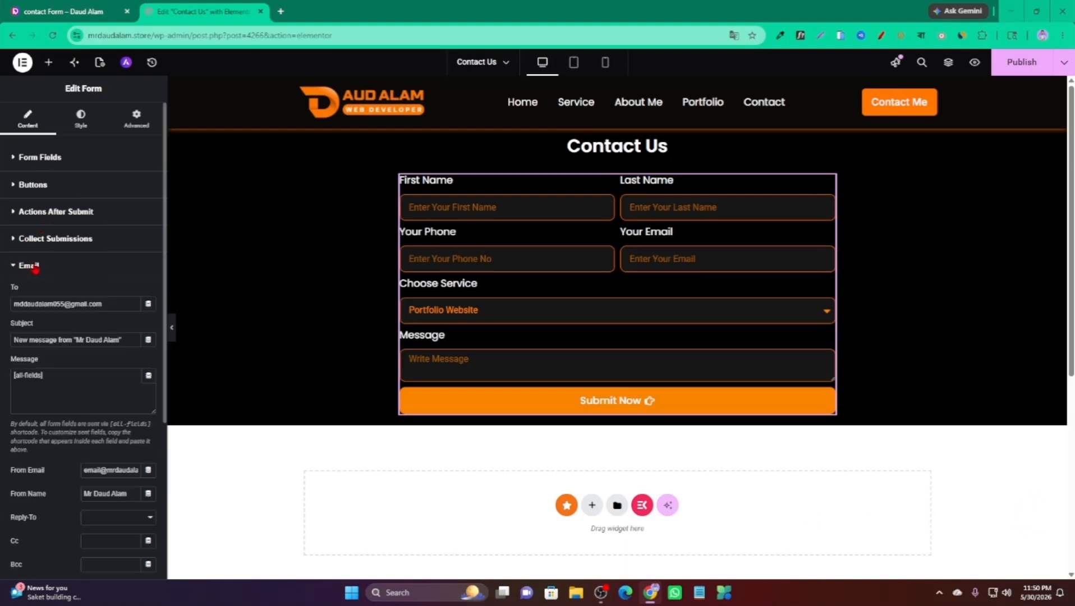
scroll(84, 315, down, 2)
scroll(84, 314, up, 2)
Replace the Email To field with the new recipient address and publish the page.
drag(111, 301, 27, 304)
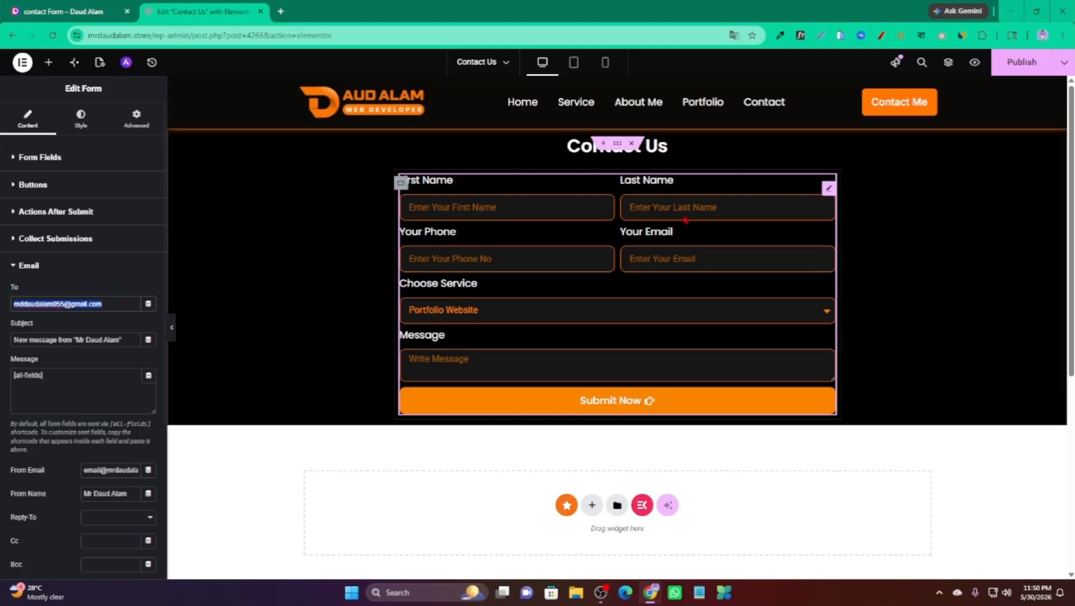
click(477, 206)
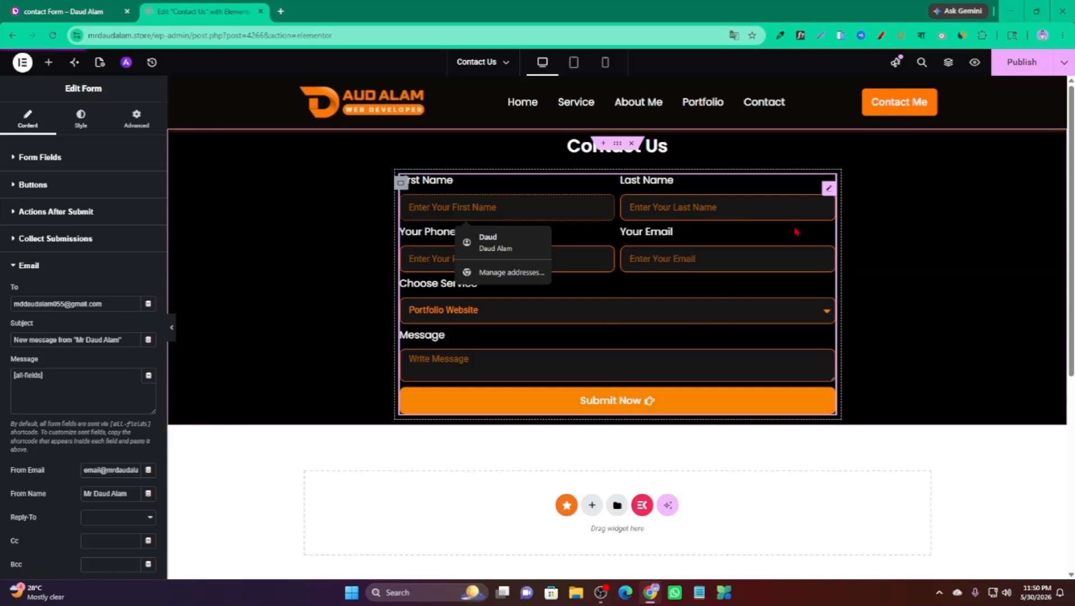
click(115, 303)
drag(115, 303, 8, 304)
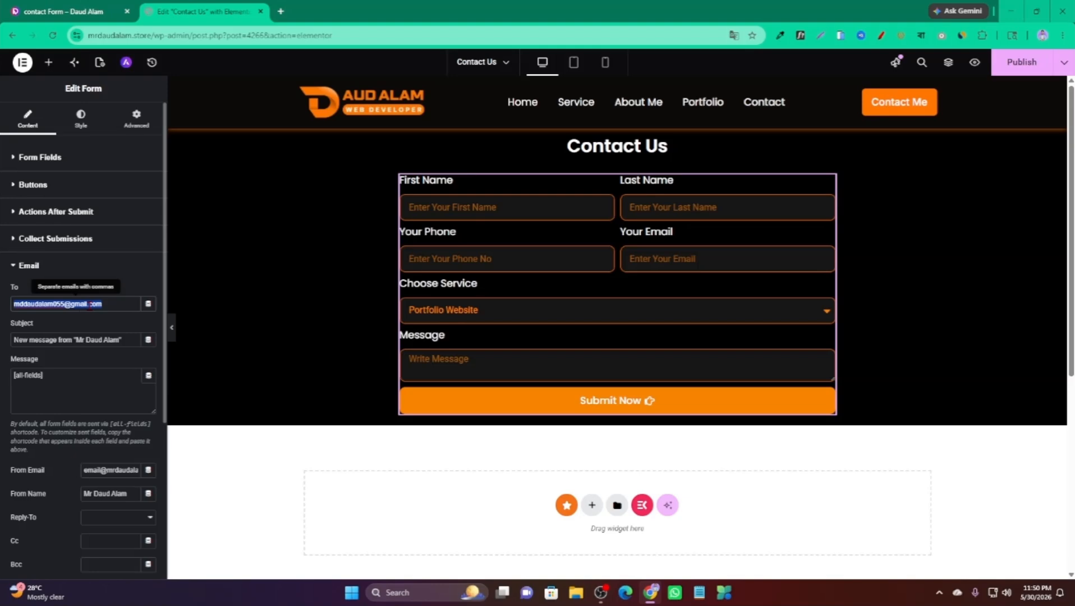
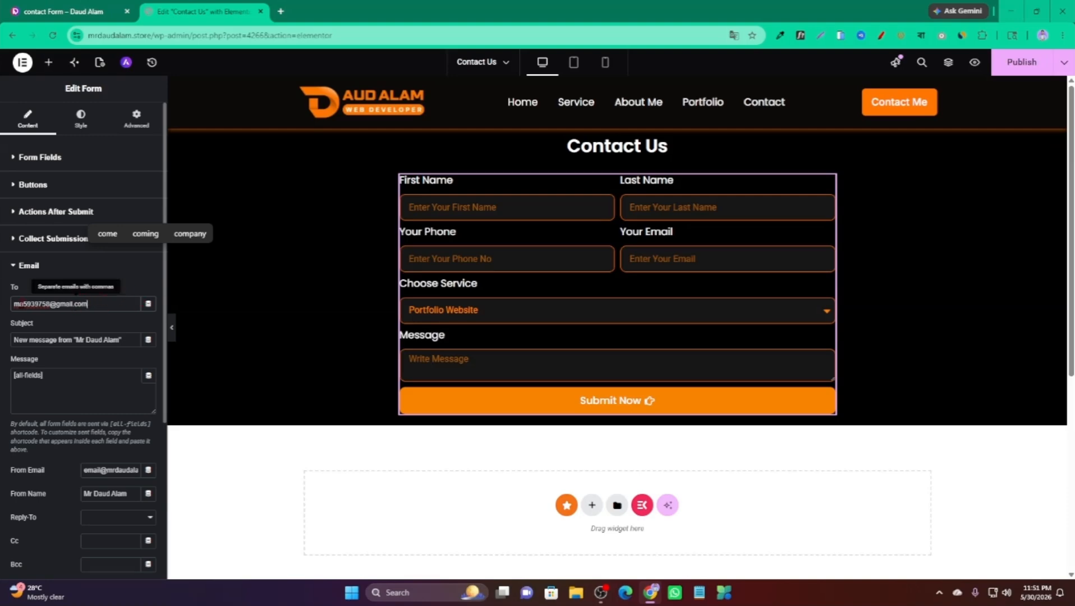
click(53, 265)
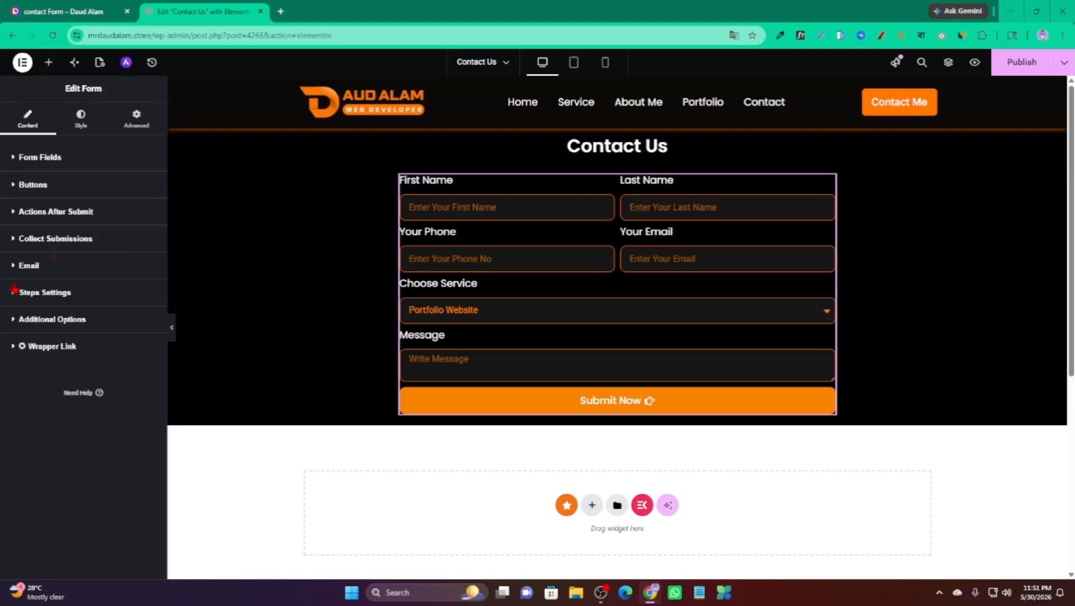
click(1033, 65)
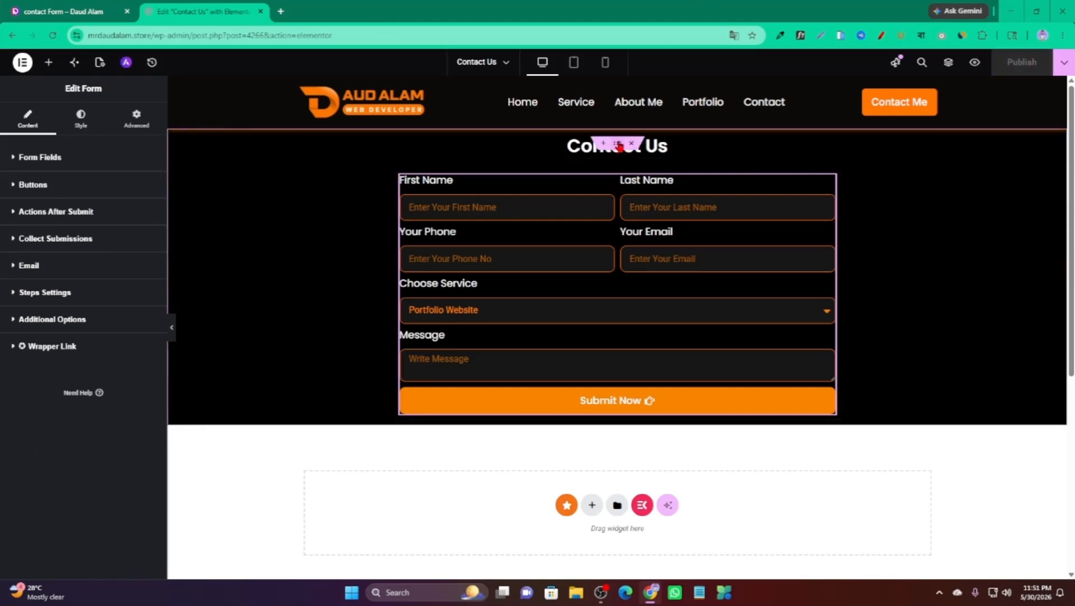
click(620, 147)
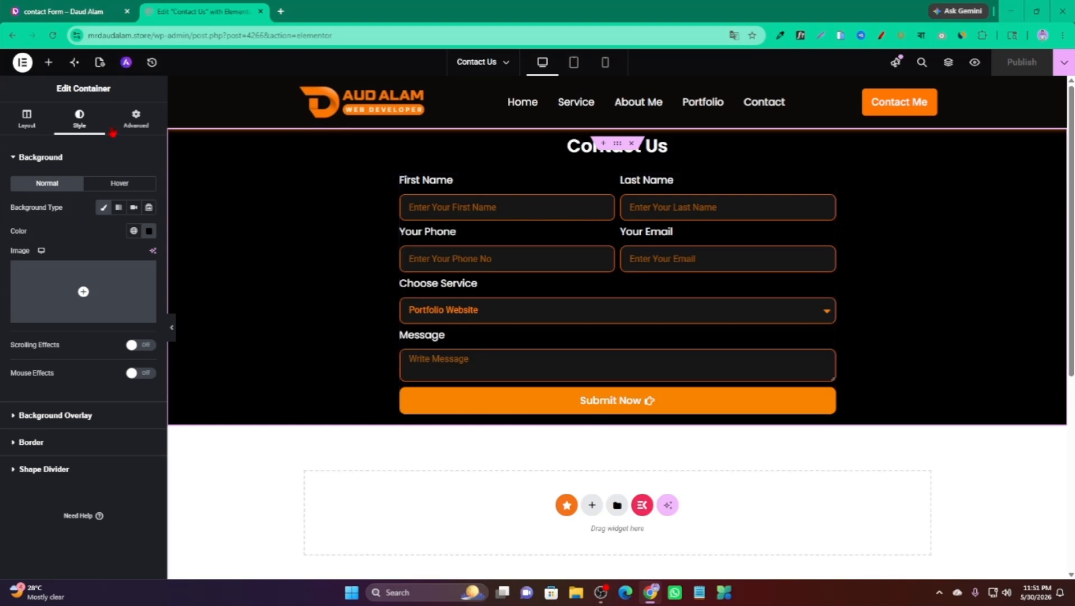
Give the Contact Us container 80 px top and bottom padding, then publish.
click(136, 119)
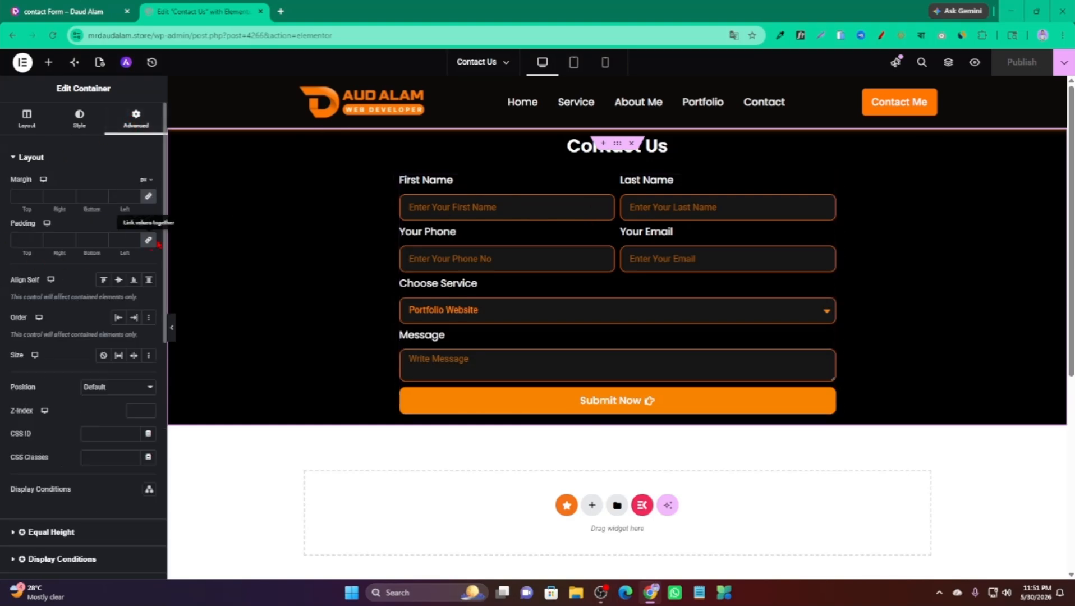
click(23, 241)
text(0)
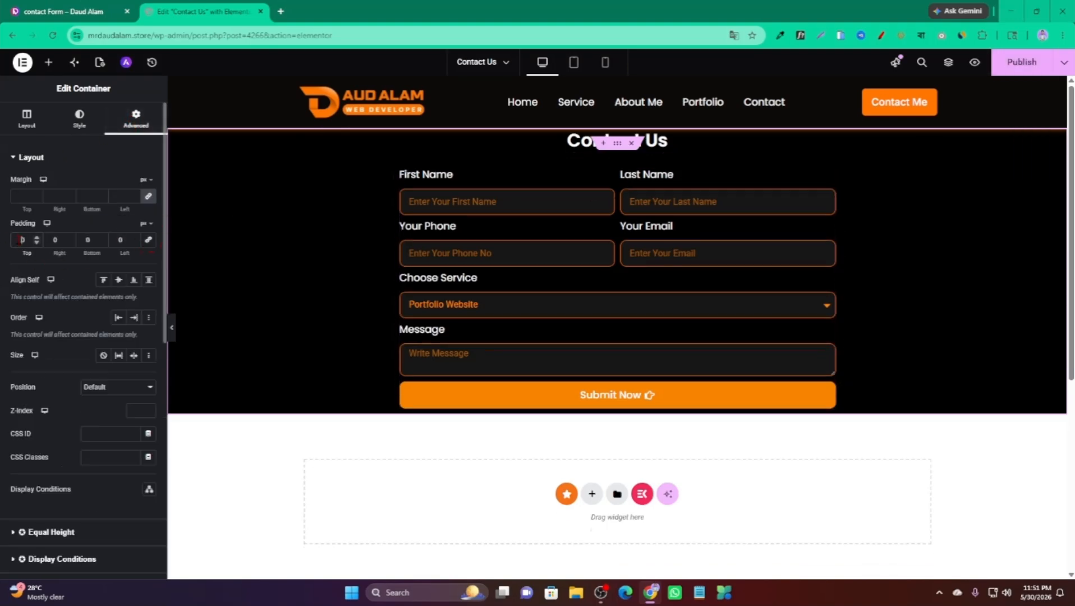
text(8)
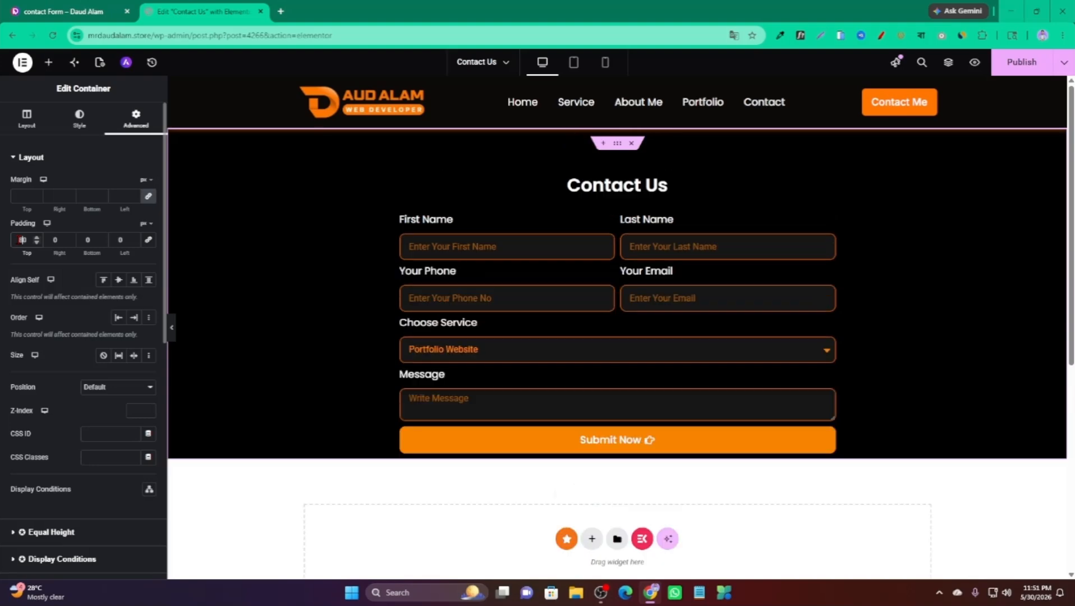
click(84, 240)
text(8)
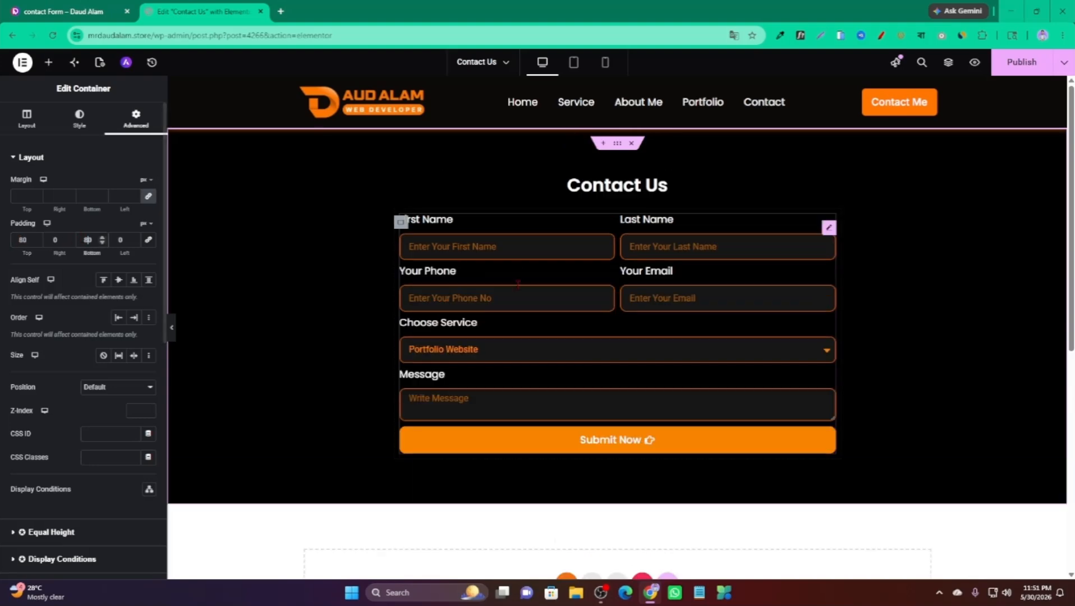
scroll(521, 221, down, 1)
scroll(561, 280, up, 1)
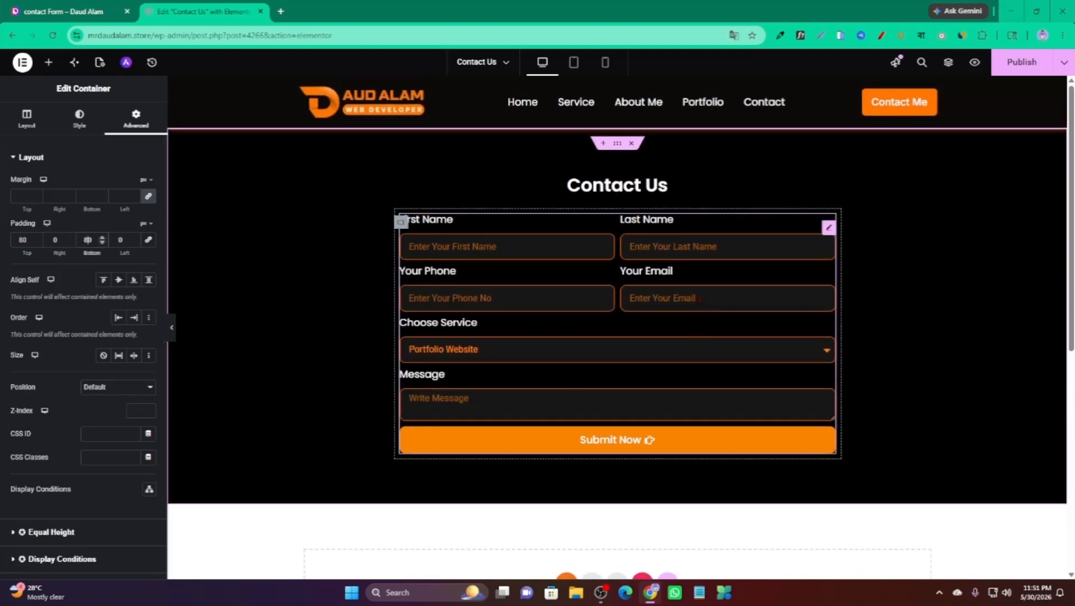
click(1026, 66)
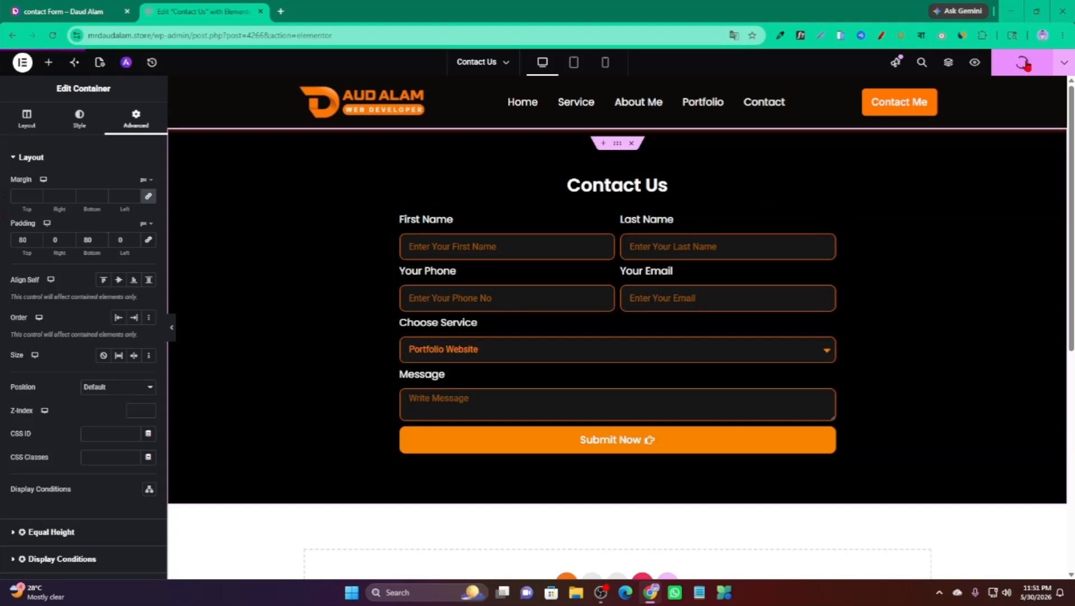
scroll(780, 300, down, 1)
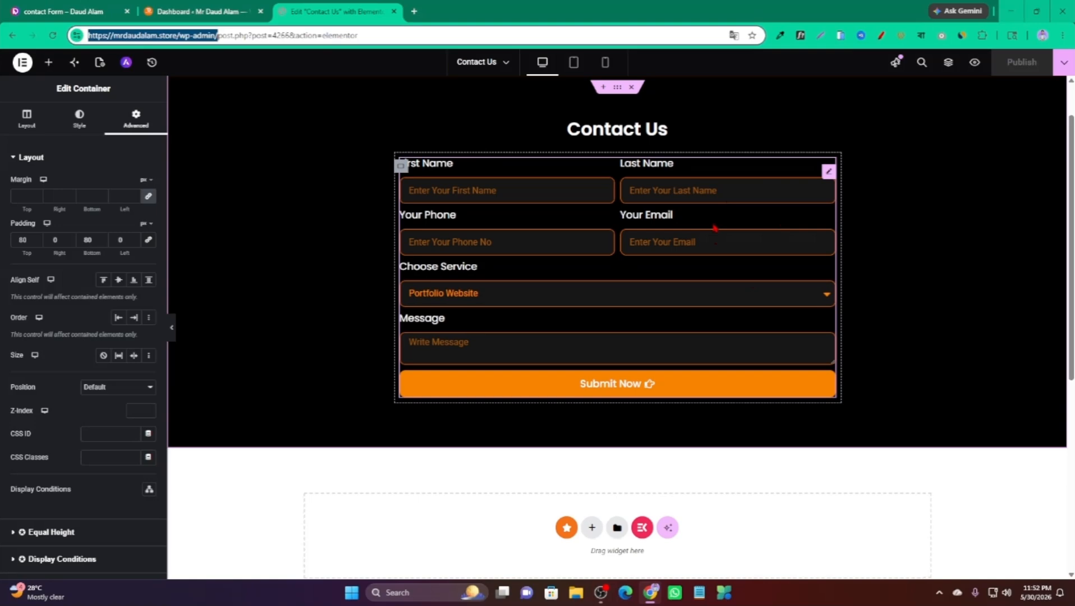
View the live Contact Us page from the WordPress Pages list.
scroll(717, 229, up, 2)
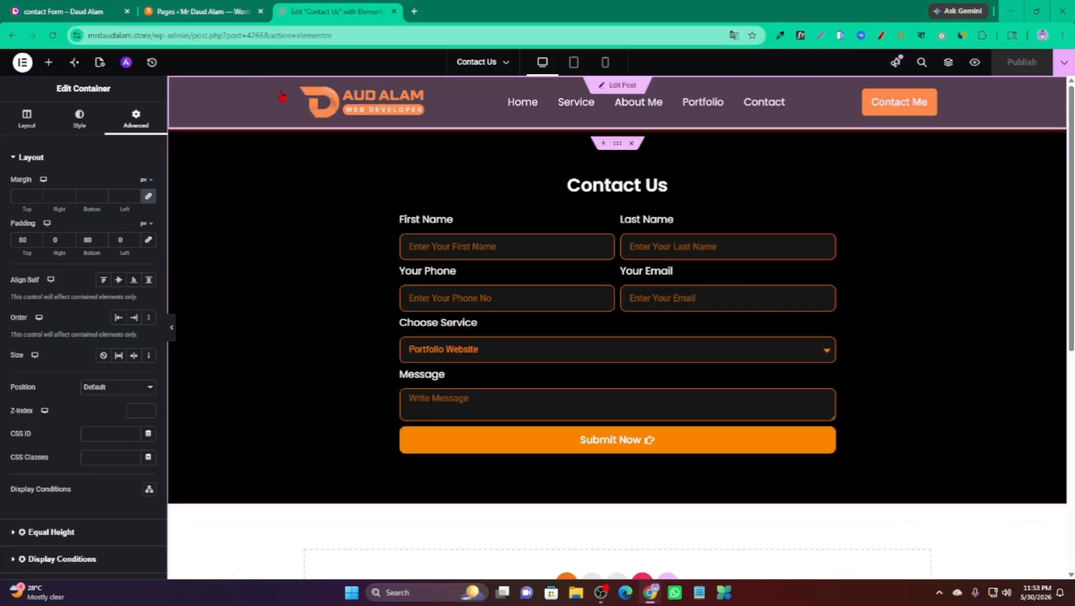
click(193, 11)
scroll(191, 275, down, 2)
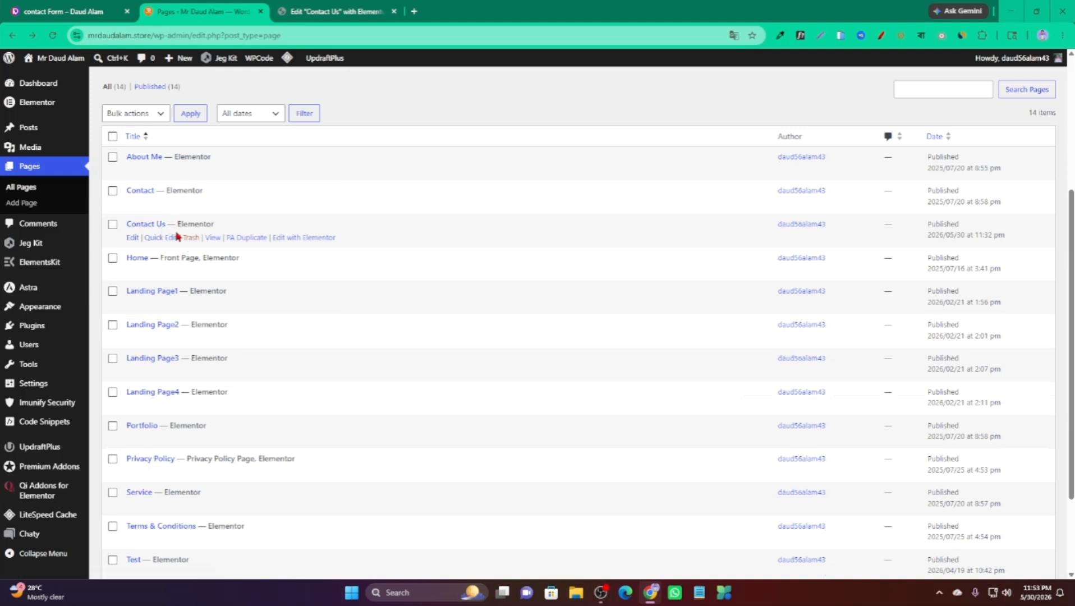
click(213, 238)
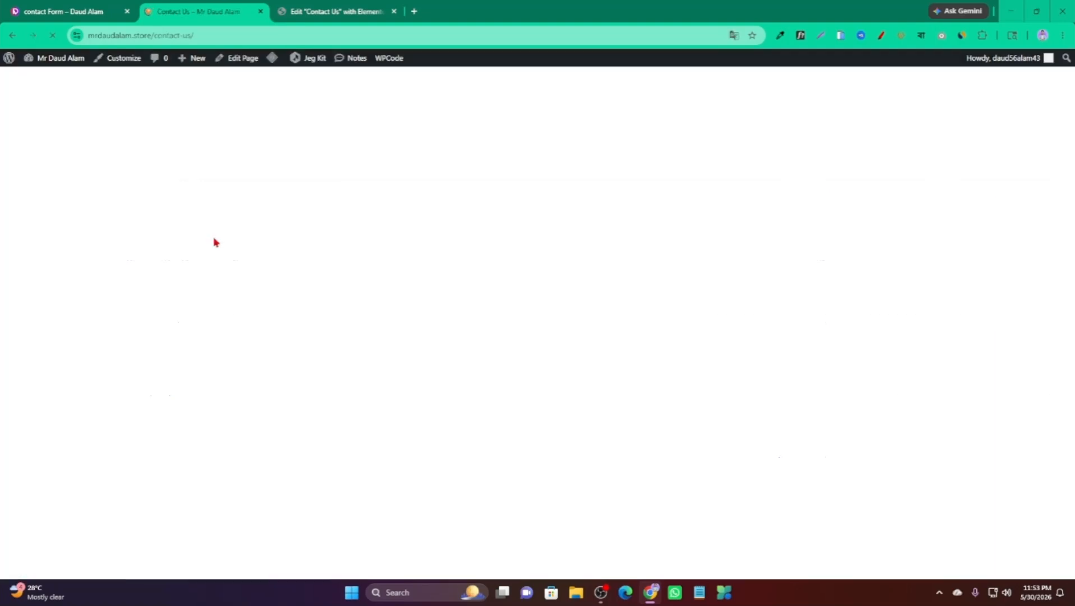
scroll(349, 260, down, 1)
scroll(314, 253, up, 1)
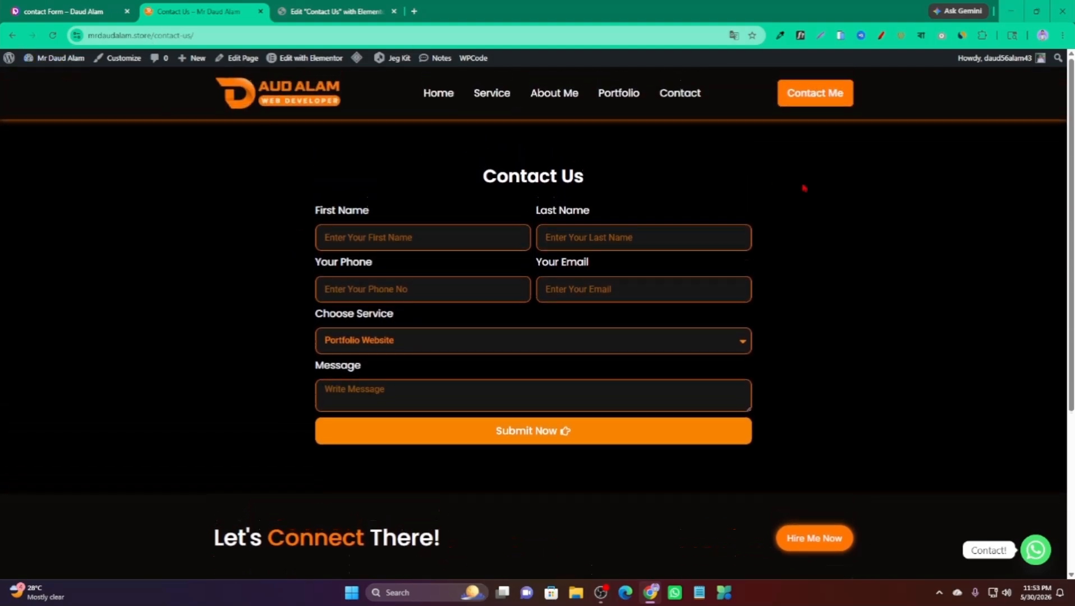
scroll(264, 225, down, 2)
scroll(199, 228, up, 2)
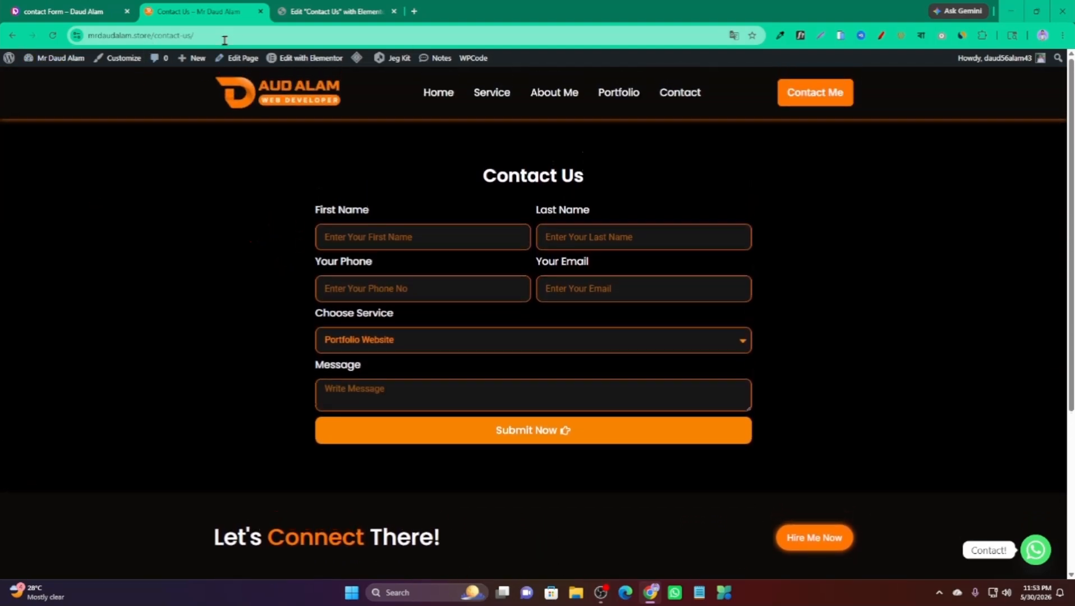
Copy the Contact Us page's URL from the address bar.
click(216, 33)
click(281, 38)
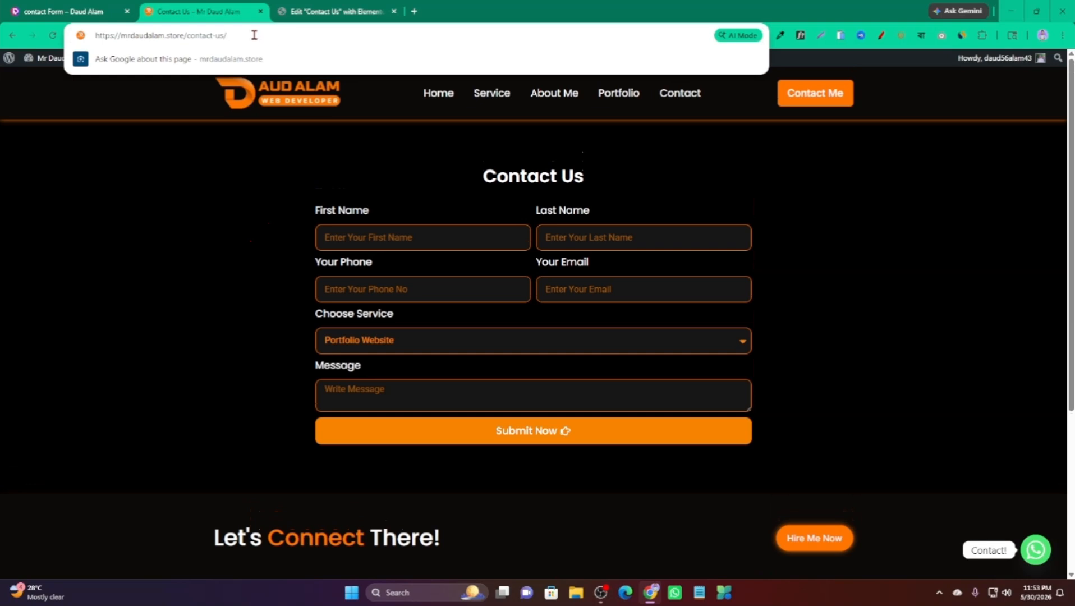
drag(254, 35, 91, 37)
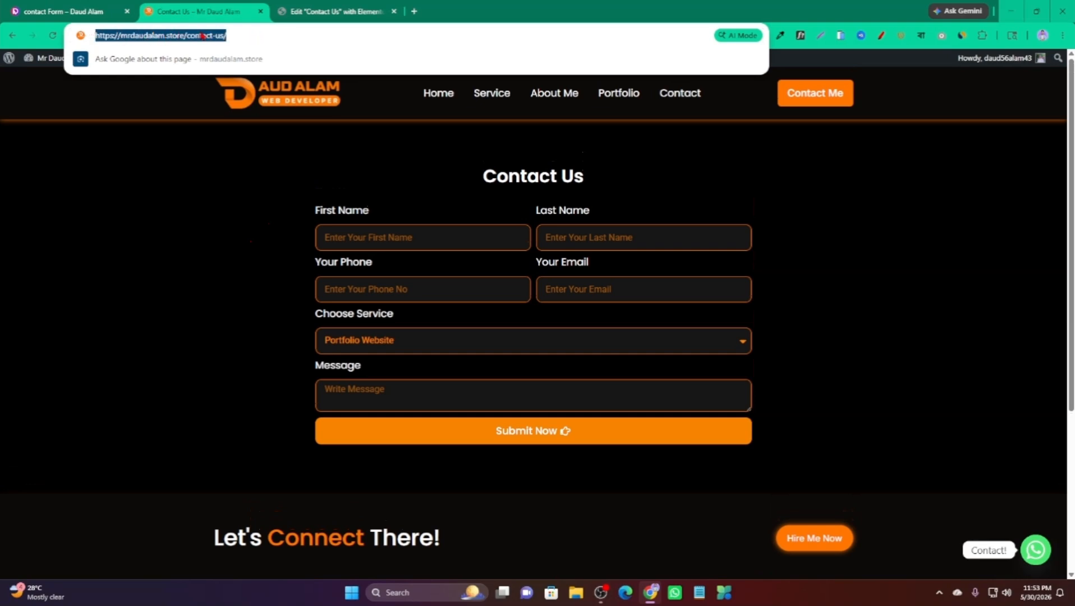
right_click(203, 35)
click(264, 137)
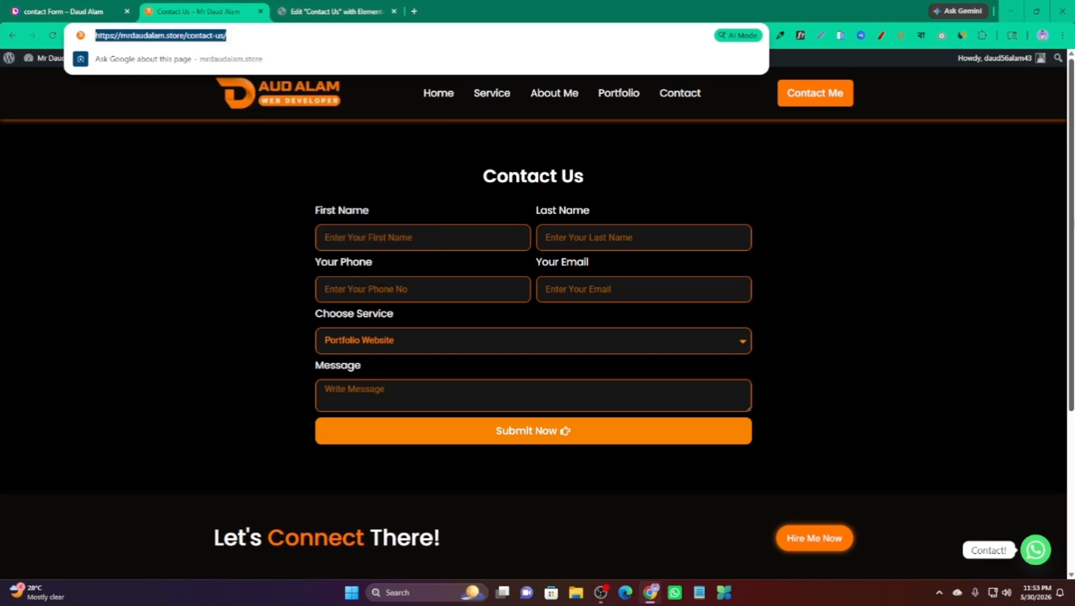
click(1044, 36)
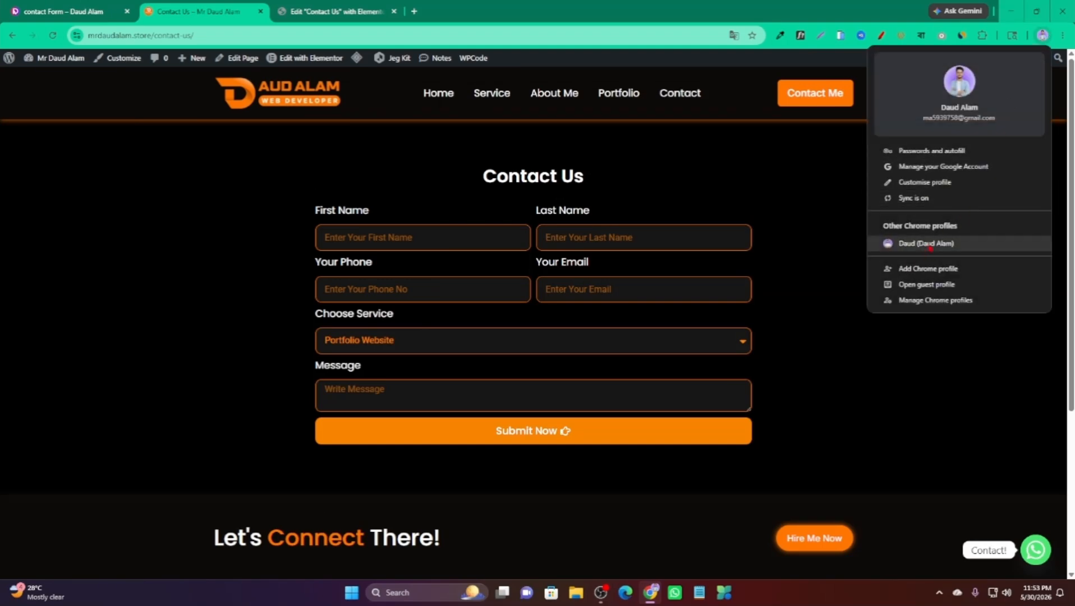
Load the copied Contact Us address in the other browser profile's window.
click(930, 246)
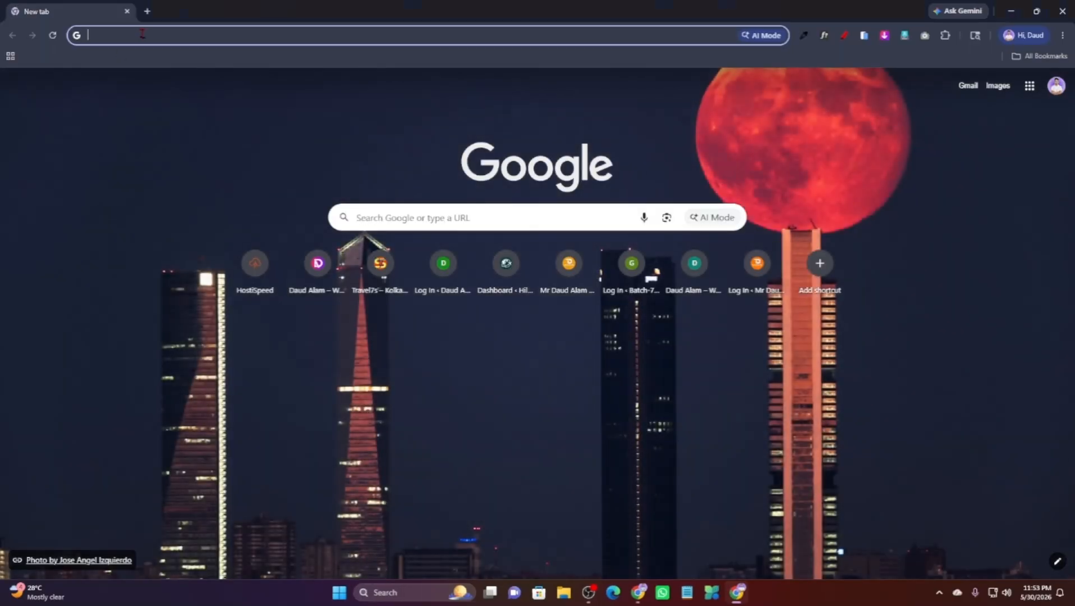
key(ctrl+v)
key(Return)
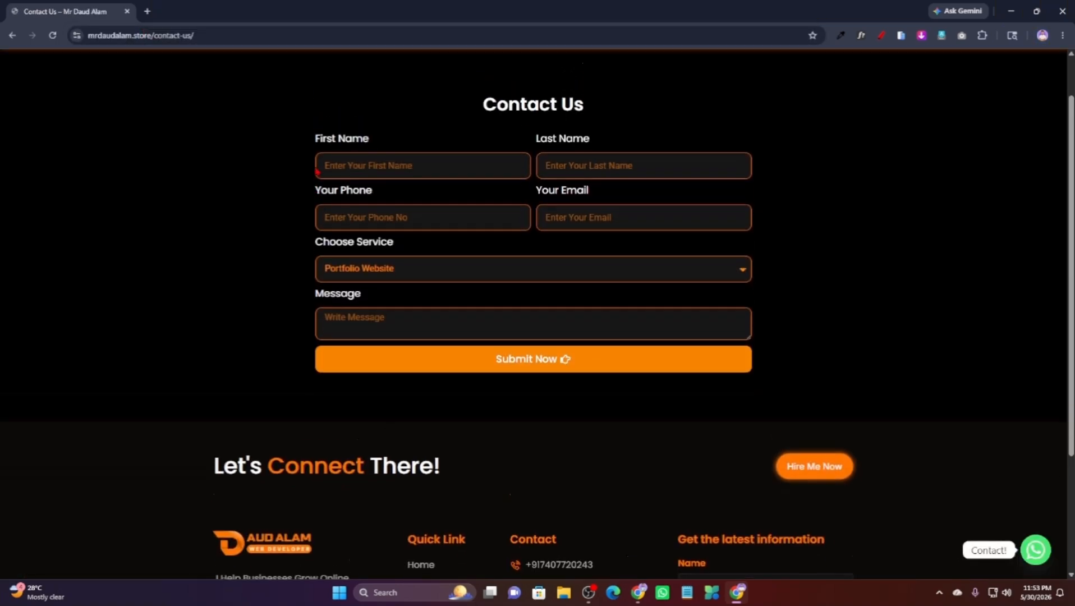
Fill in the test contact's first name, last name, phone number and e-mail.
click(369, 220)
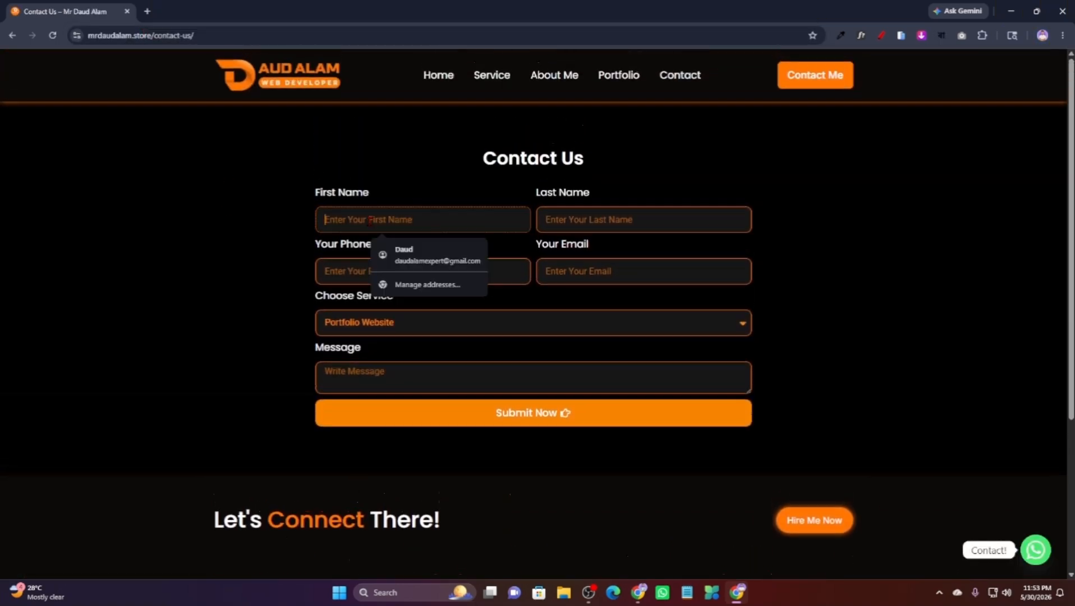
click(561, 216)
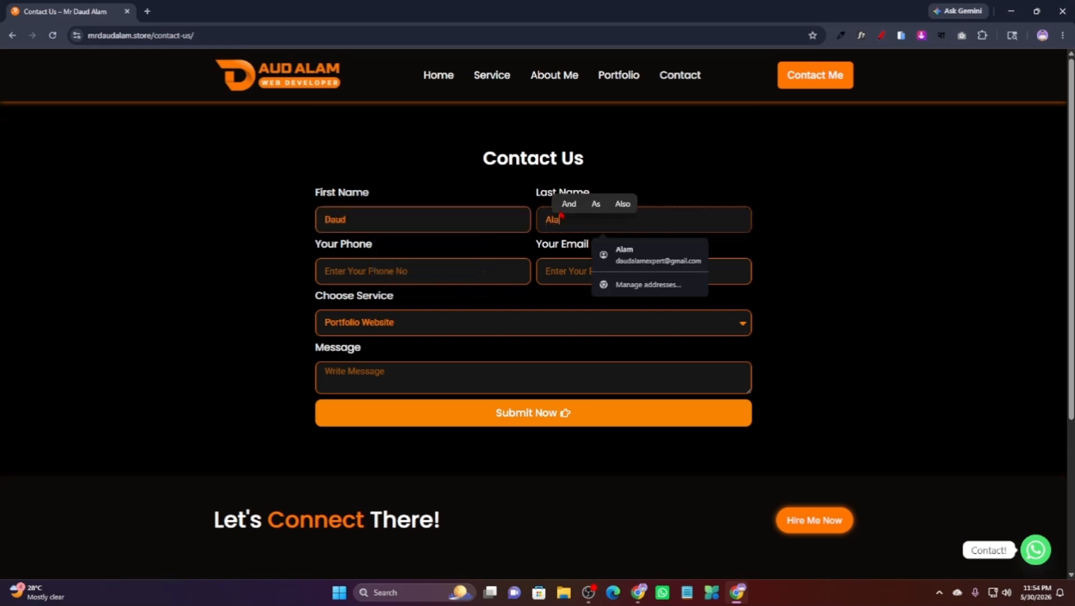
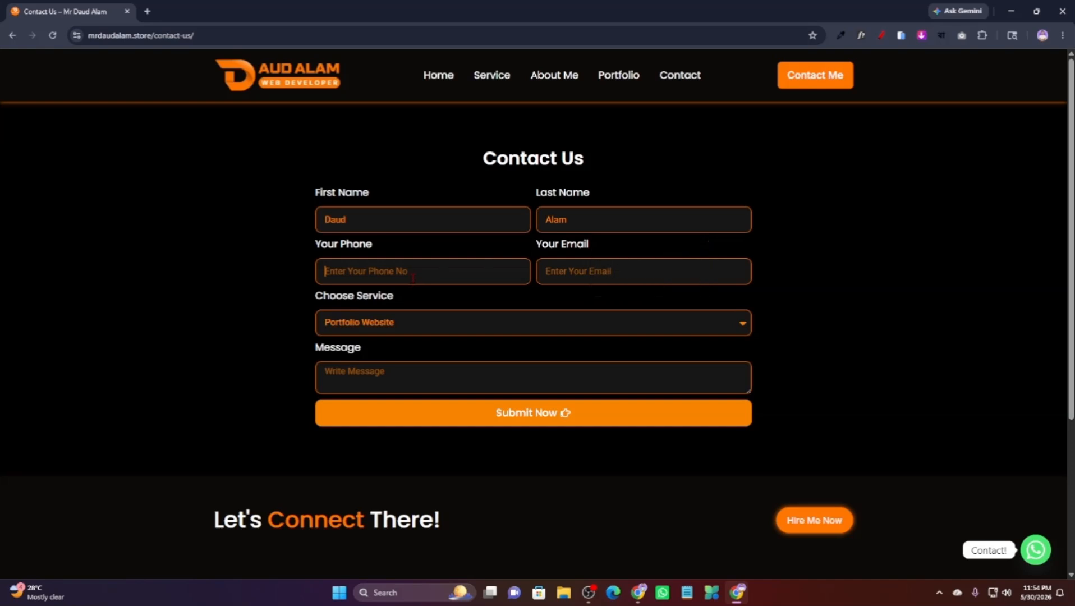
click(413, 278)
click(600, 272)
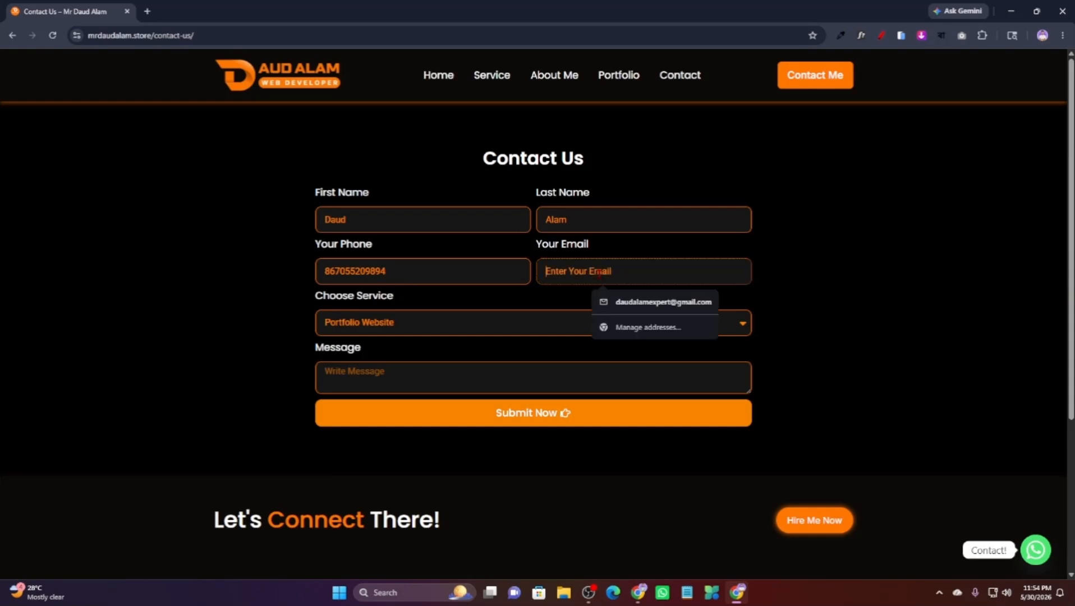
click(723, 267)
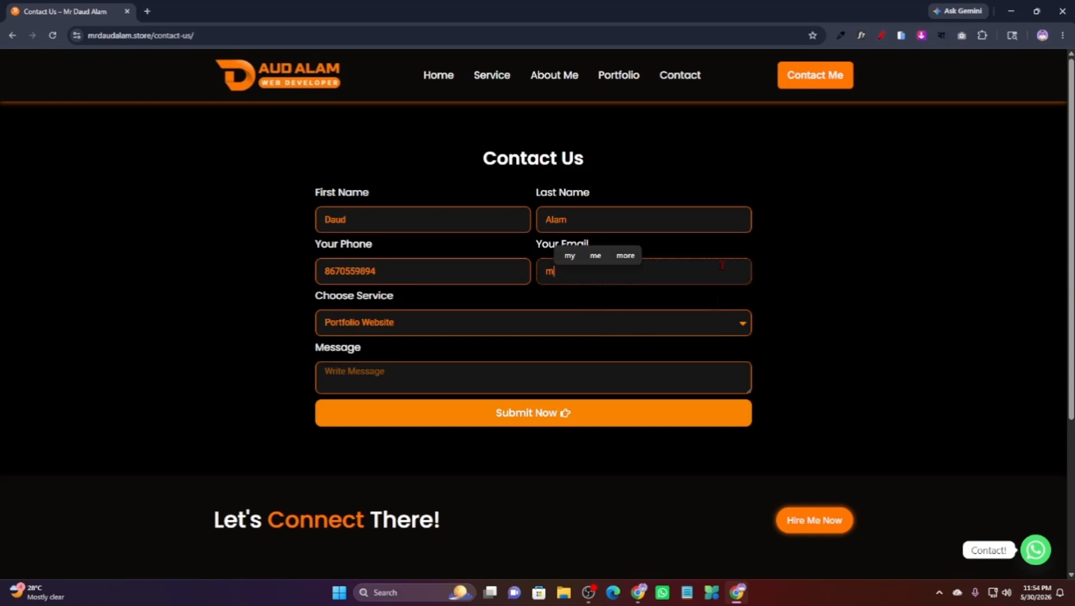
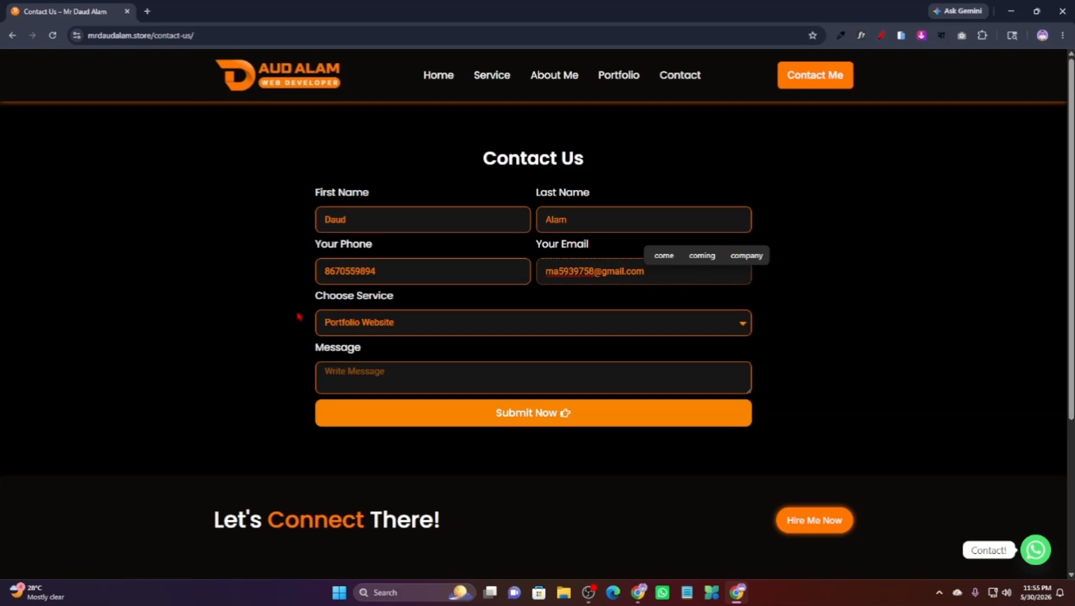
Choose Ecommerce Website, enter the message Hello and submit the form.
click(423, 321)
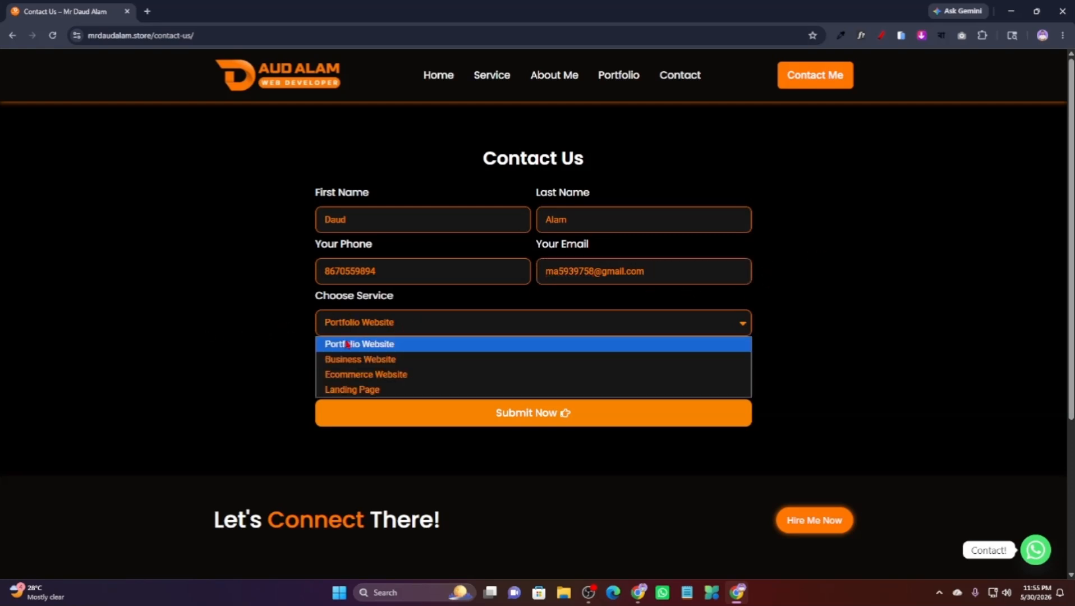
click(375, 374)
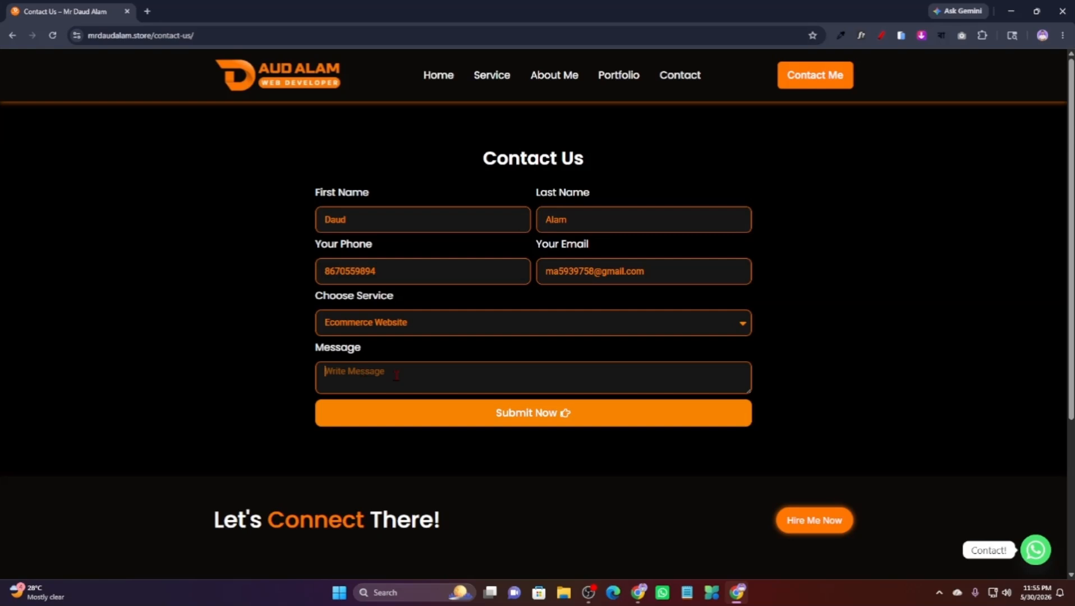
text(Hello)
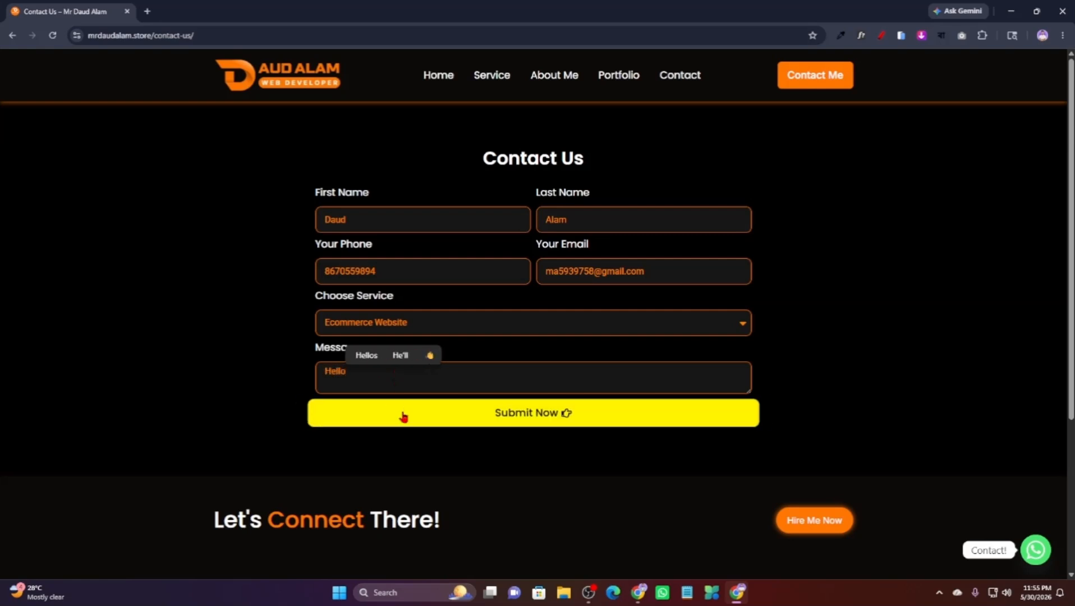
click(521, 422)
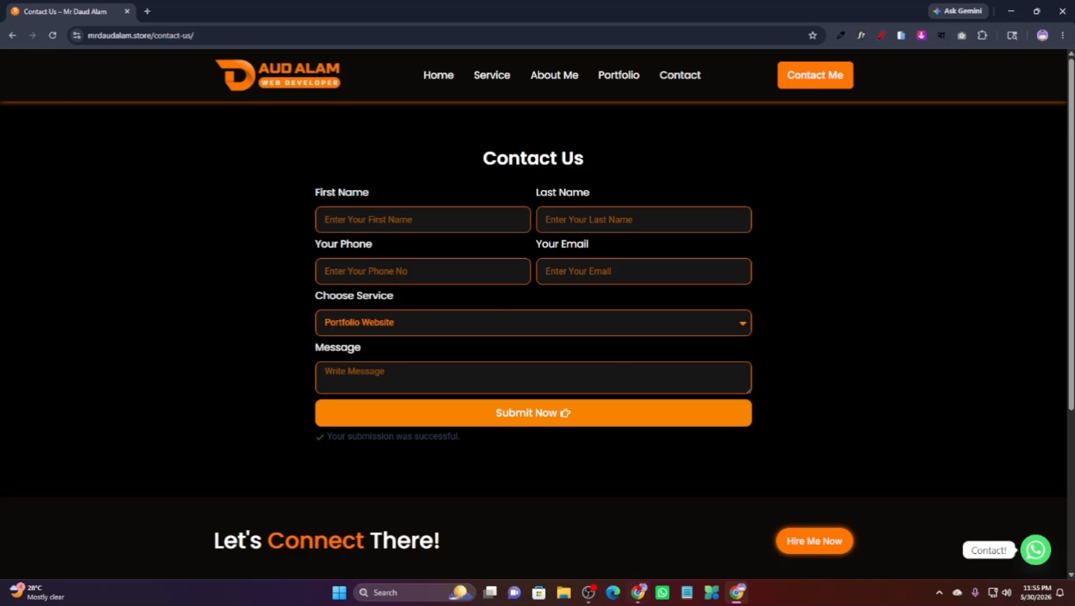
click(638, 592)
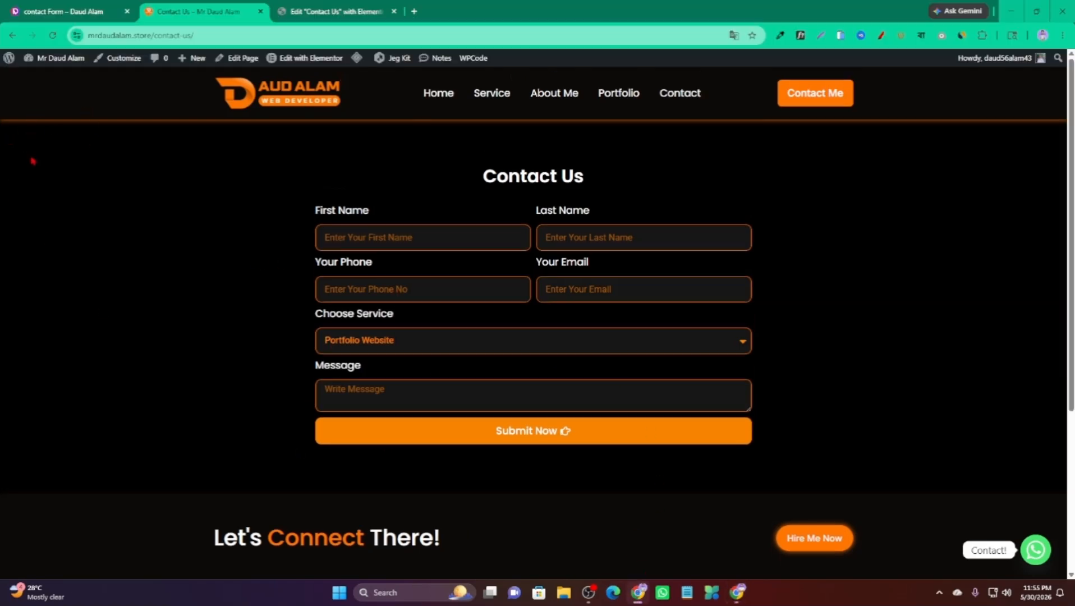
Open the test entry in Elementor Submissions to review its details.
mouse_move(10, 63)
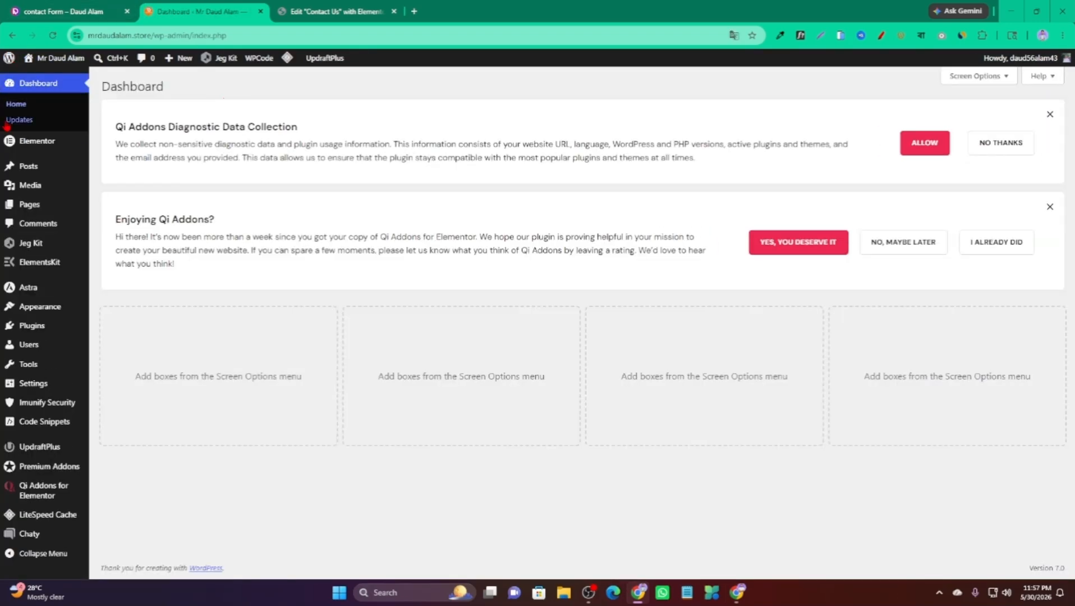
mouse_move(33, 146)
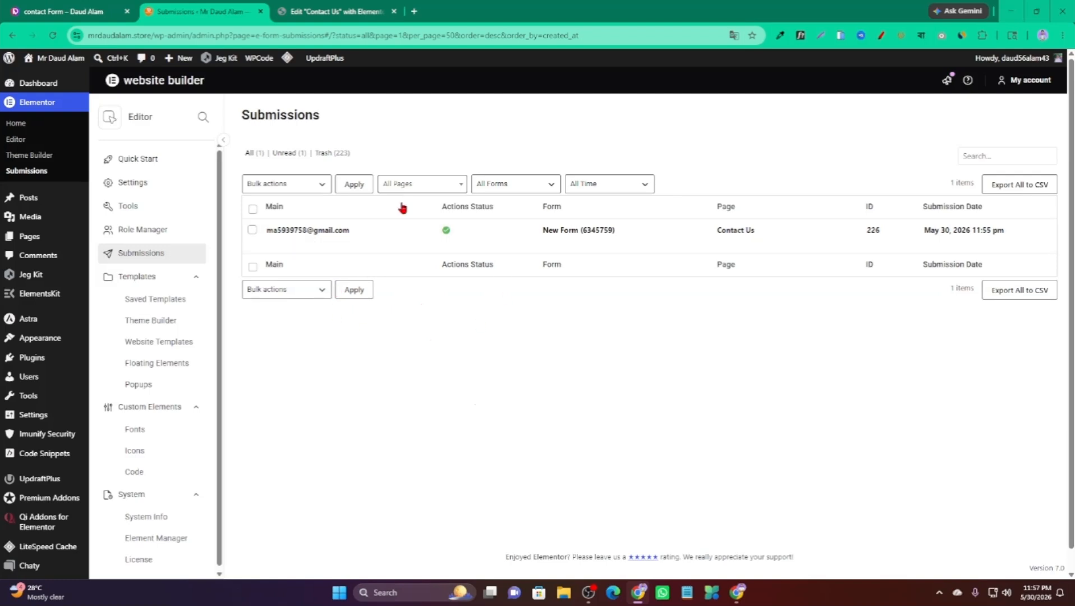
click(315, 232)
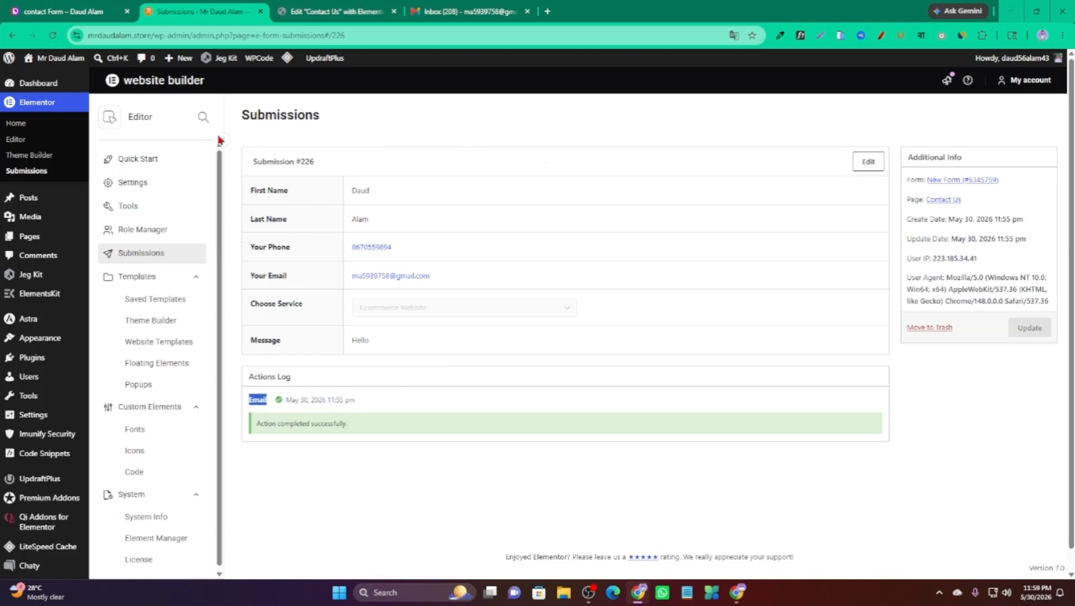
click(13, 34)
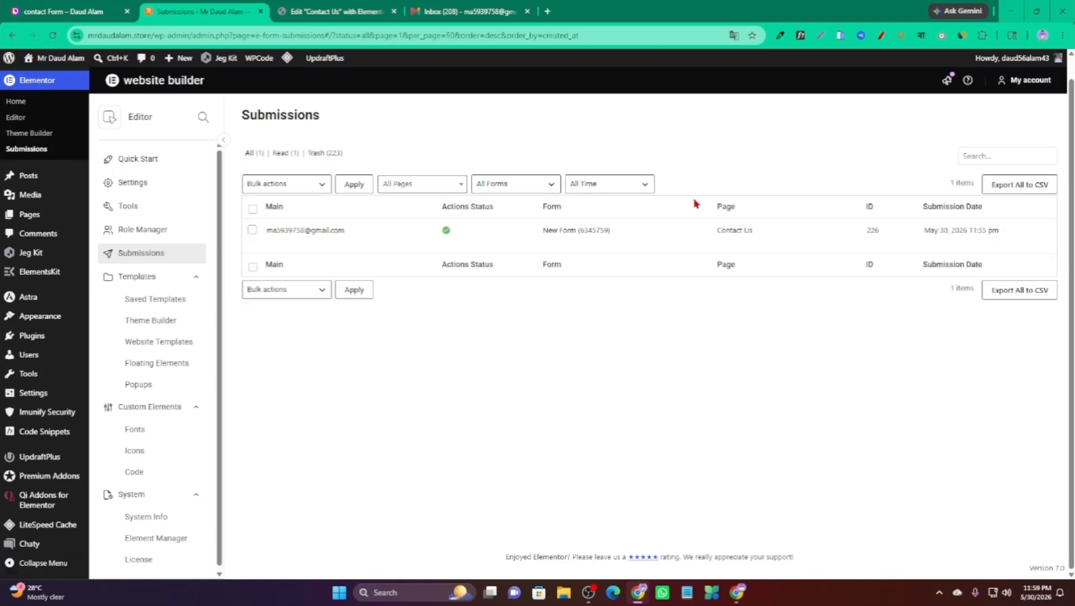
Export all submissions to CSV and open the downloaded file.
click(1024, 185)
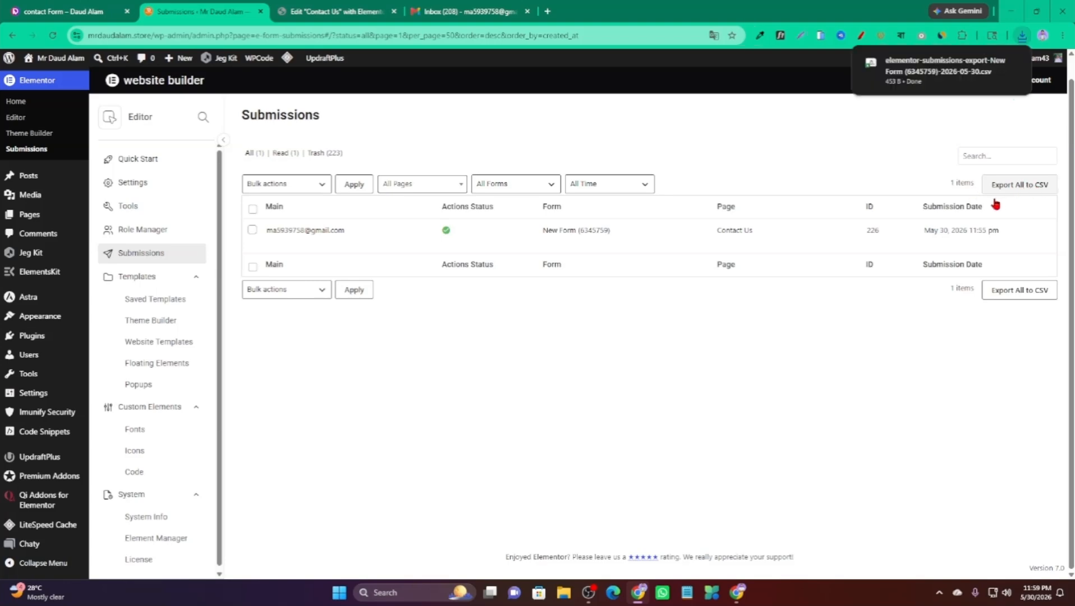
mouse_move(273, 234)
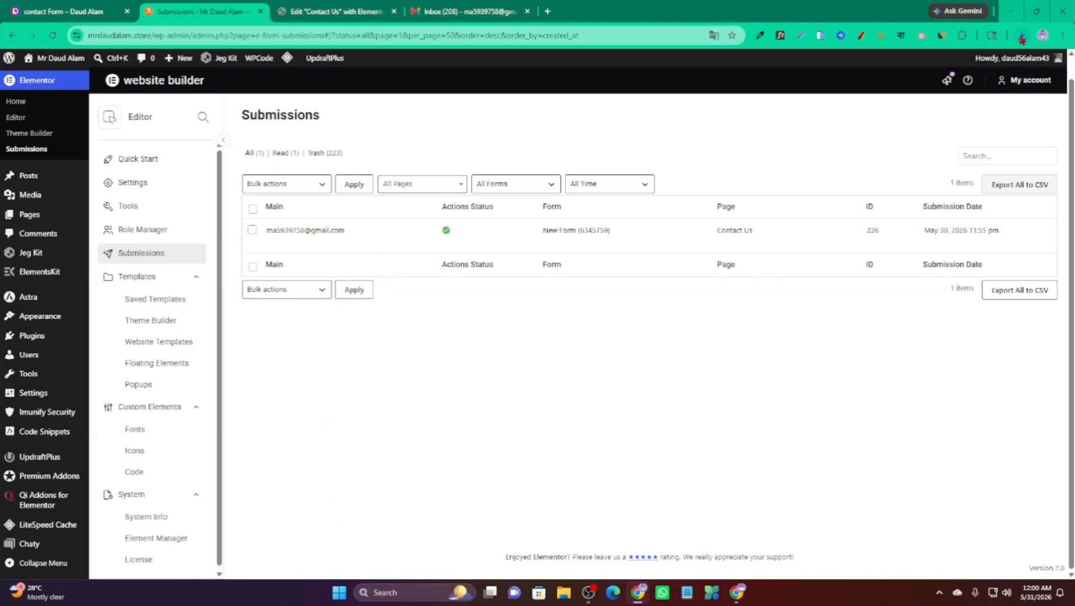
click(1022, 36)
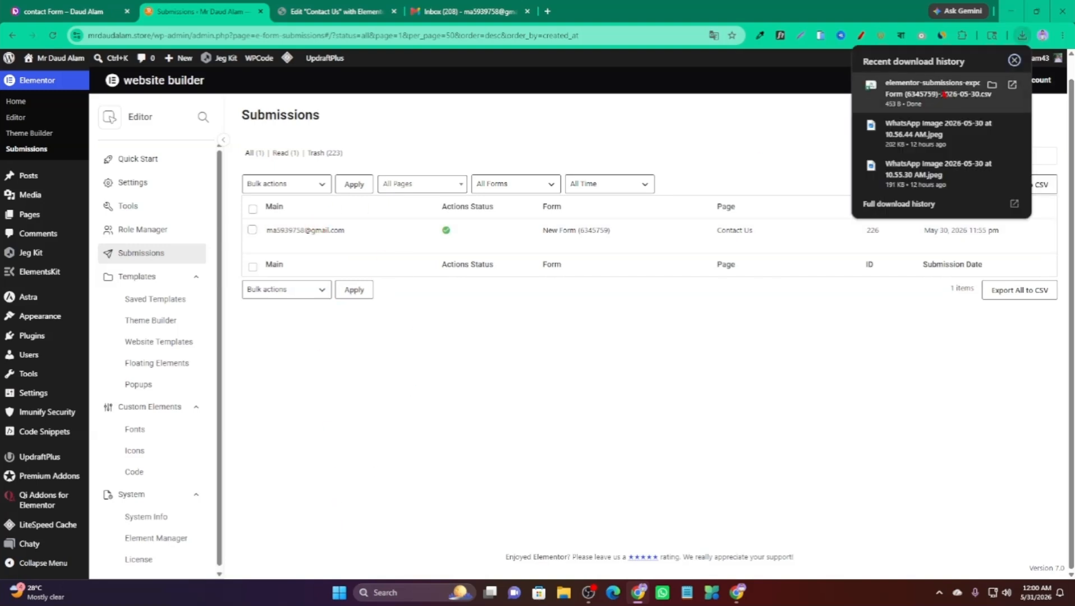
click(949, 95)
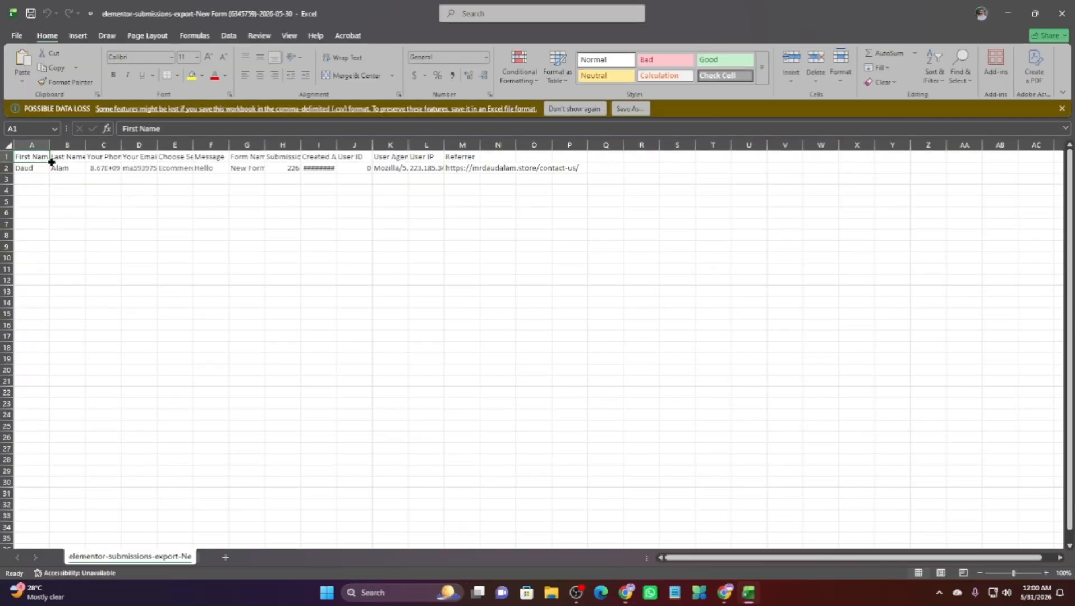
Widen CSV columns A, B and D to show full headers and email, then return to Chrome.
double_click(50, 145)
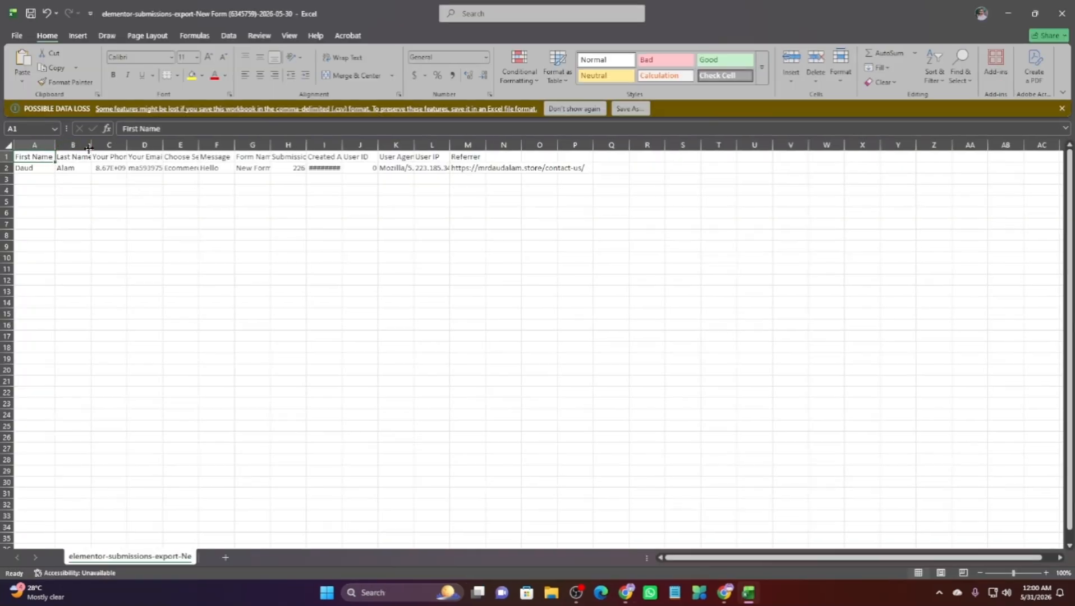
drag(90, 145, 166, 147)
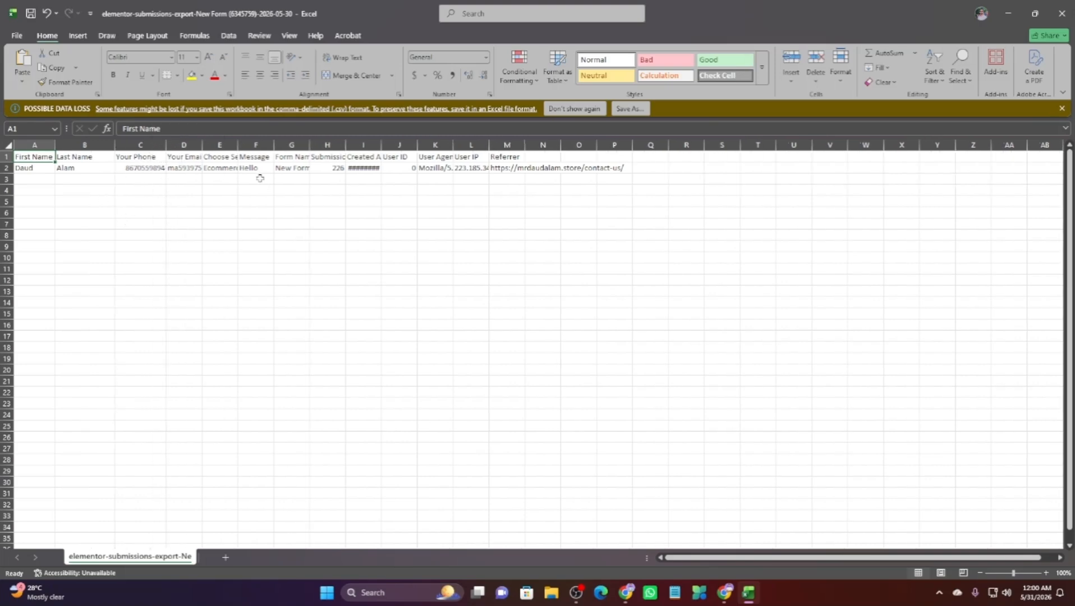
drag(200, 144, 279, 145)
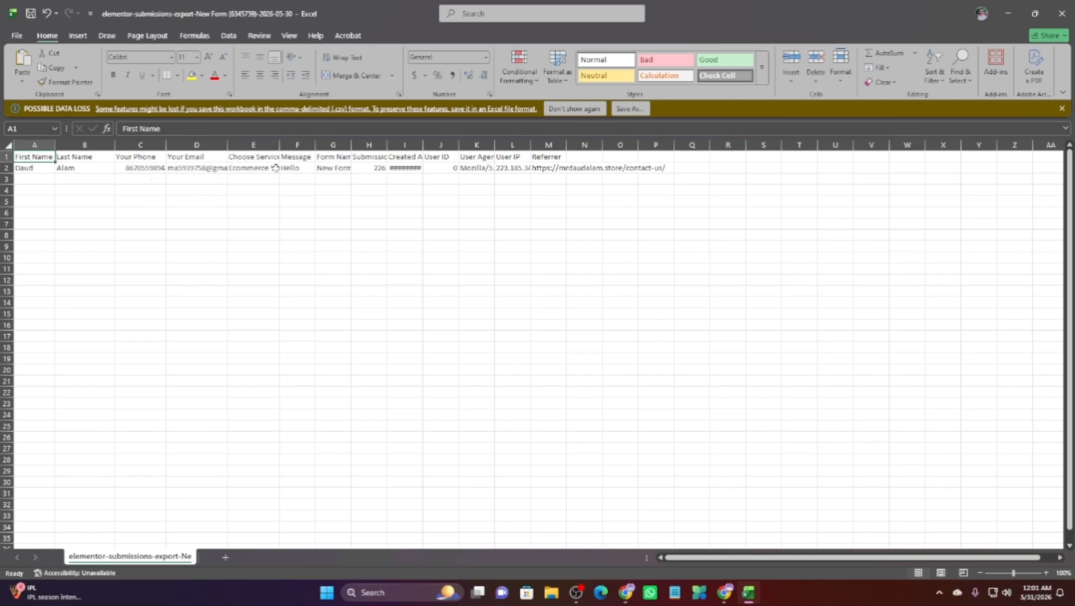
click(724, 592)
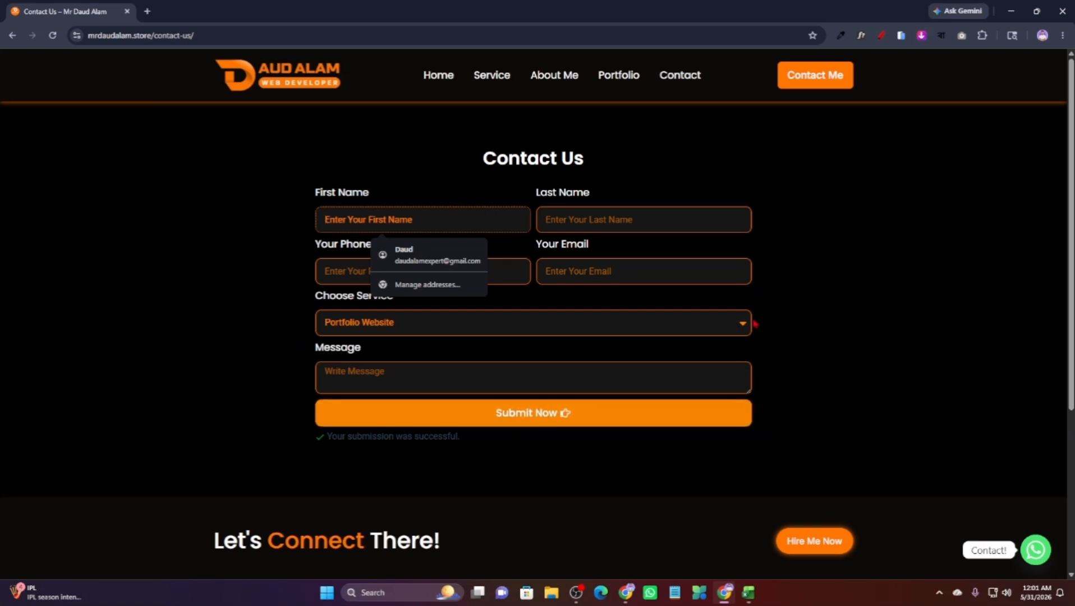
click(1024, 194)
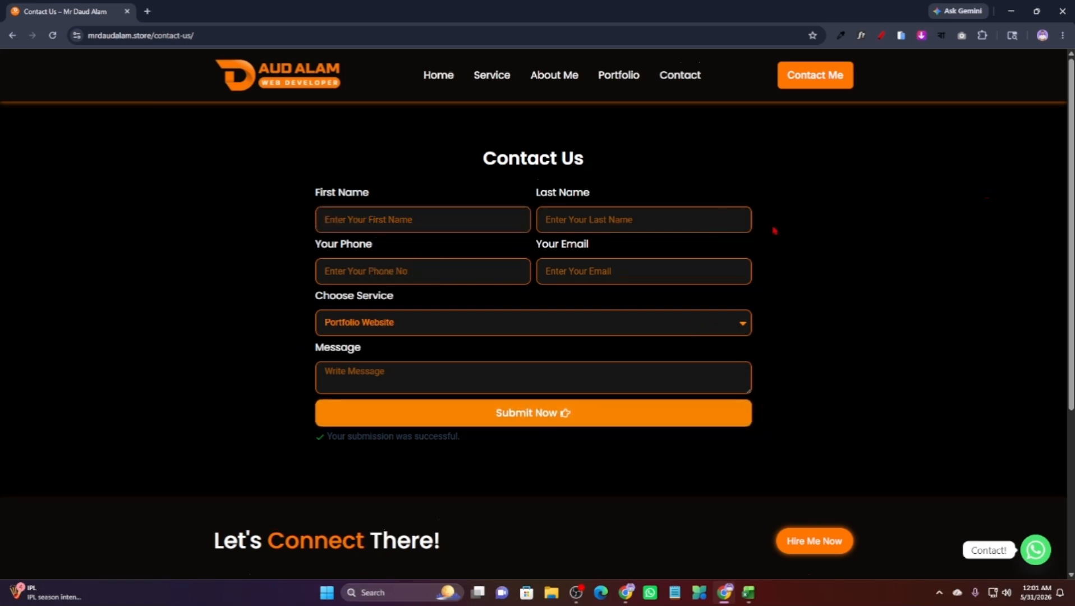